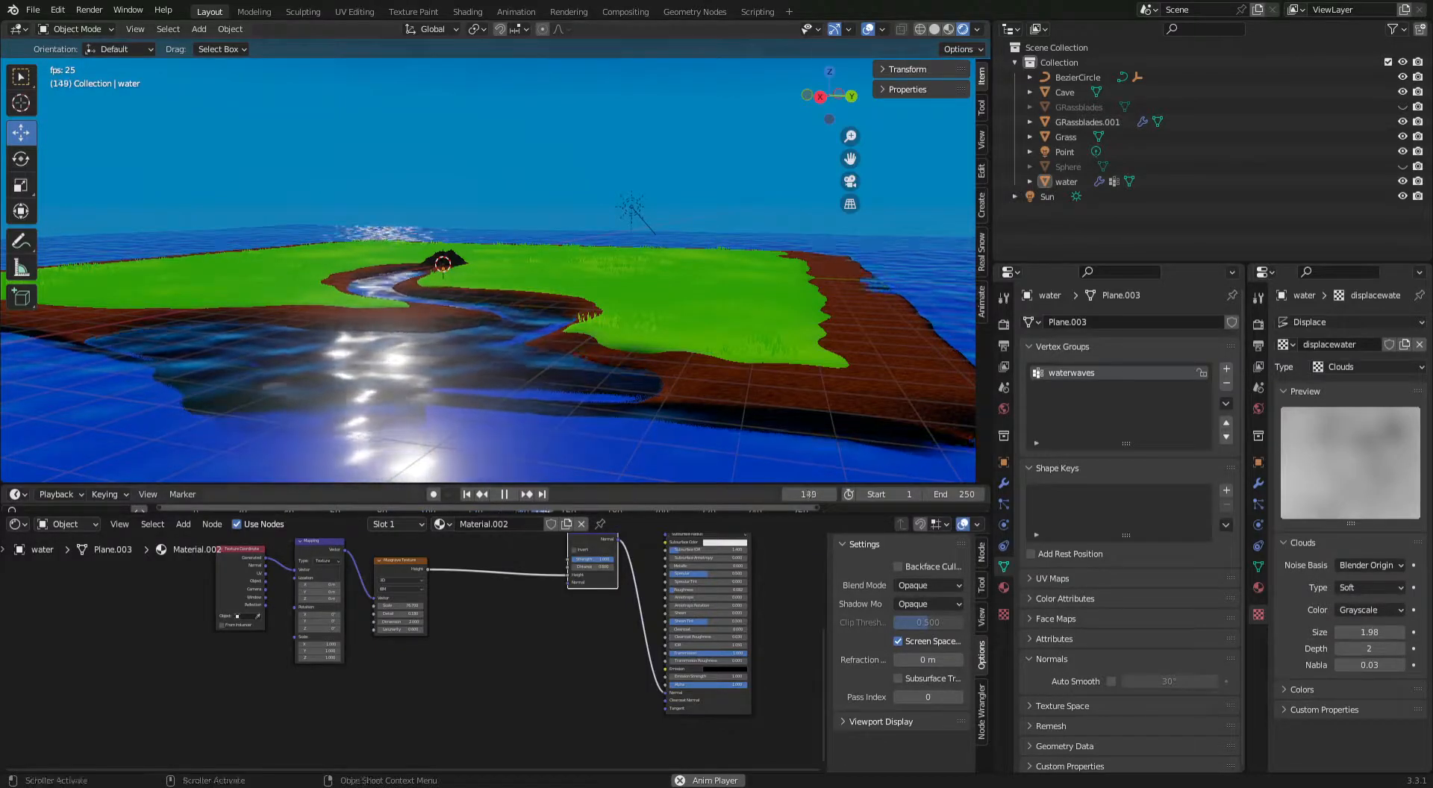
Stop the animation, return to the first frame, and delete the existing water object.
click(505, 494)
click(469, 493)
scroll(529, 307, down, 5)
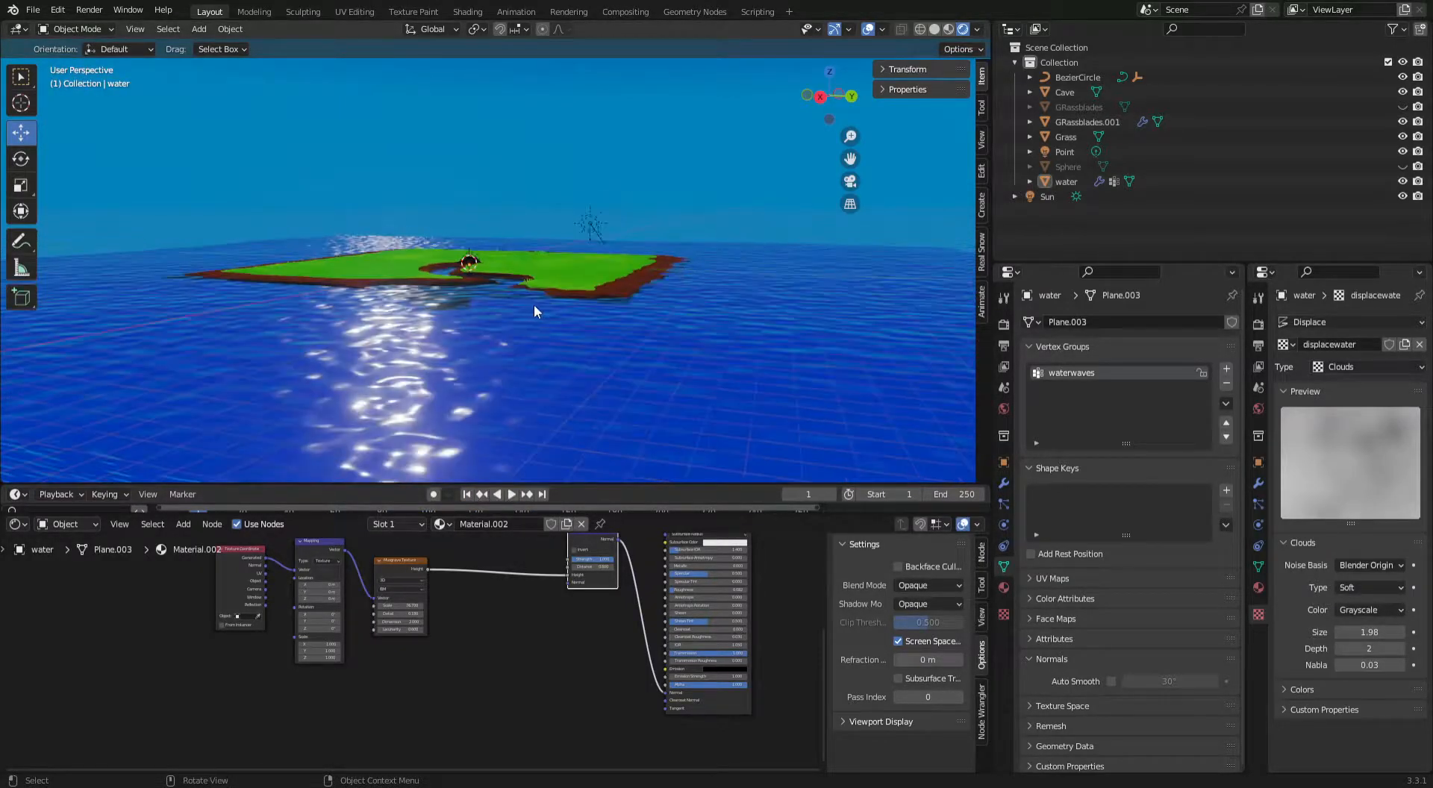
click(716, 354)
middle_drag(711, 354, 740, 360)
key(x)
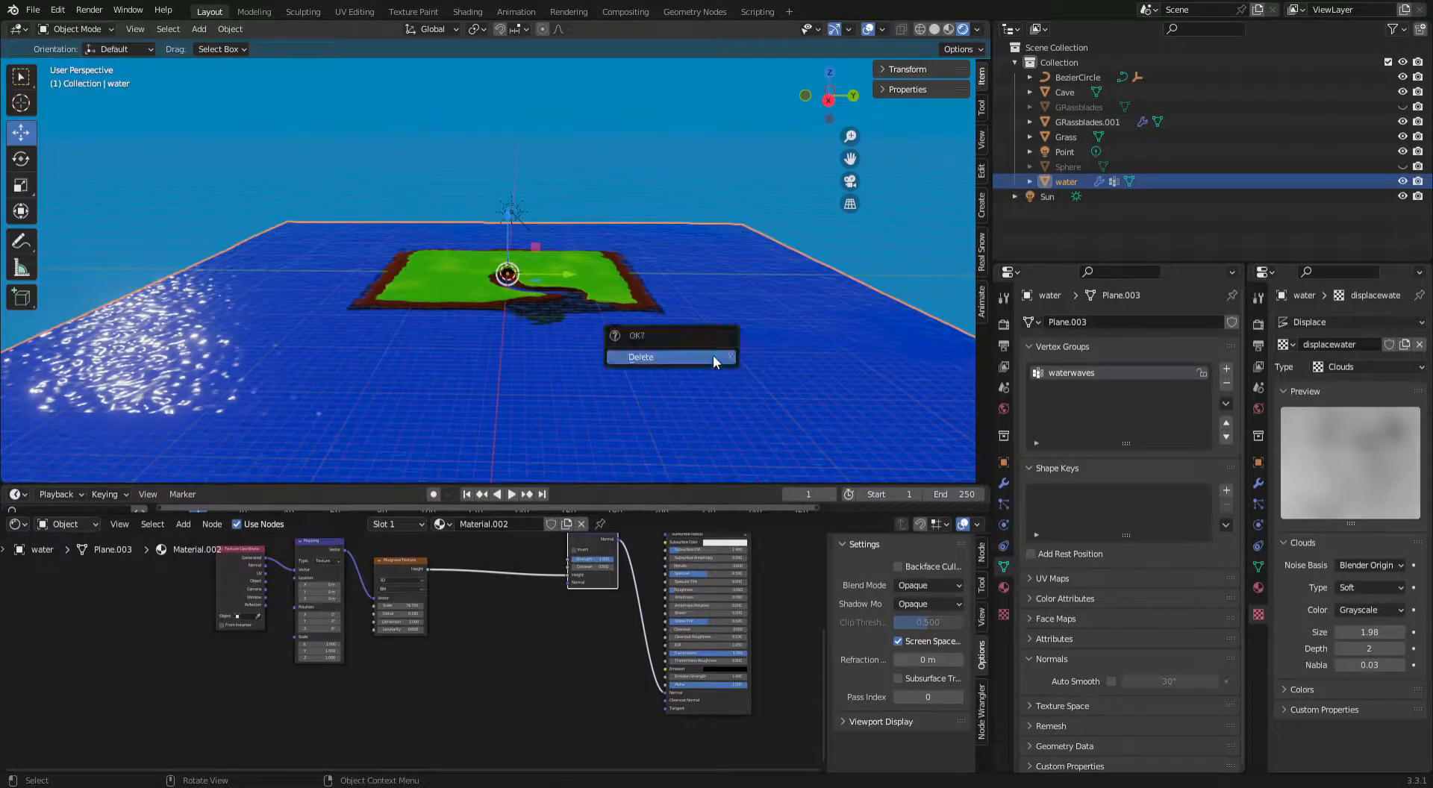
click(660, 355)
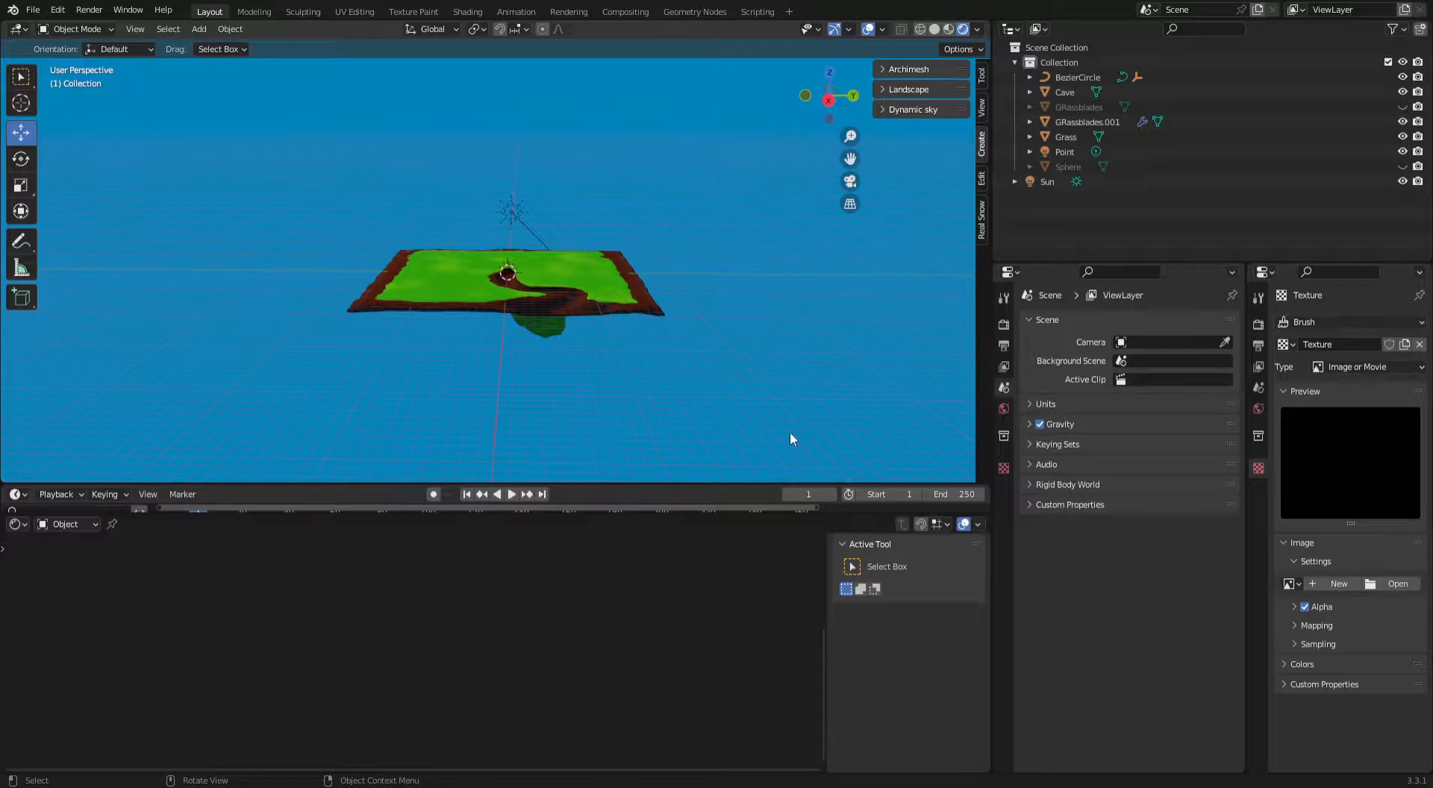
Delete the BezierCircle object from the scene.
scroll(778, 396, down, 5)
click(723, 340)
key(x)
click(722, 343)
Add a mesh plane to the scene at the cave on the island.
scroll(756, 346, down, 4)
scroll(686, 310, up, 6)
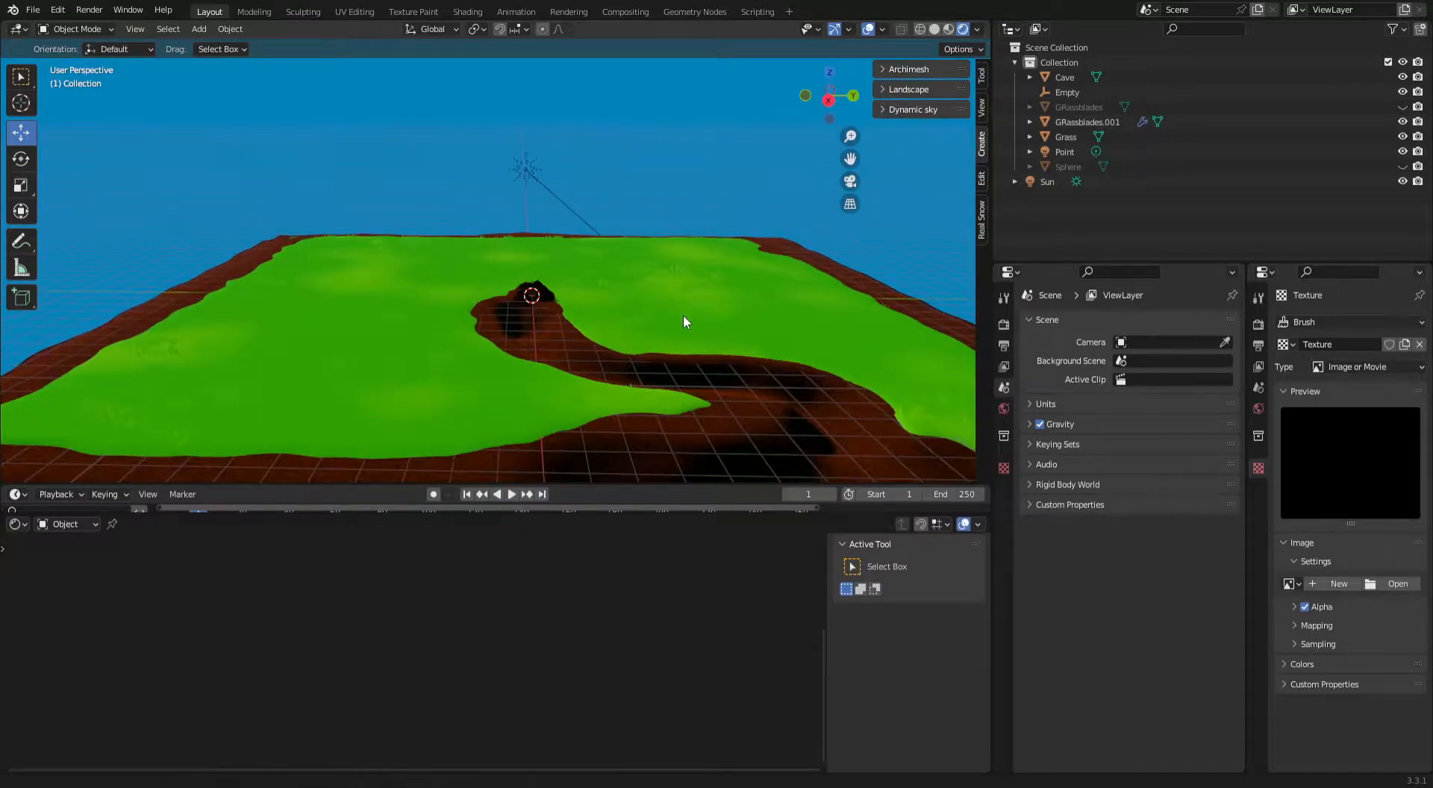
scroll(683, 315, up, 3)
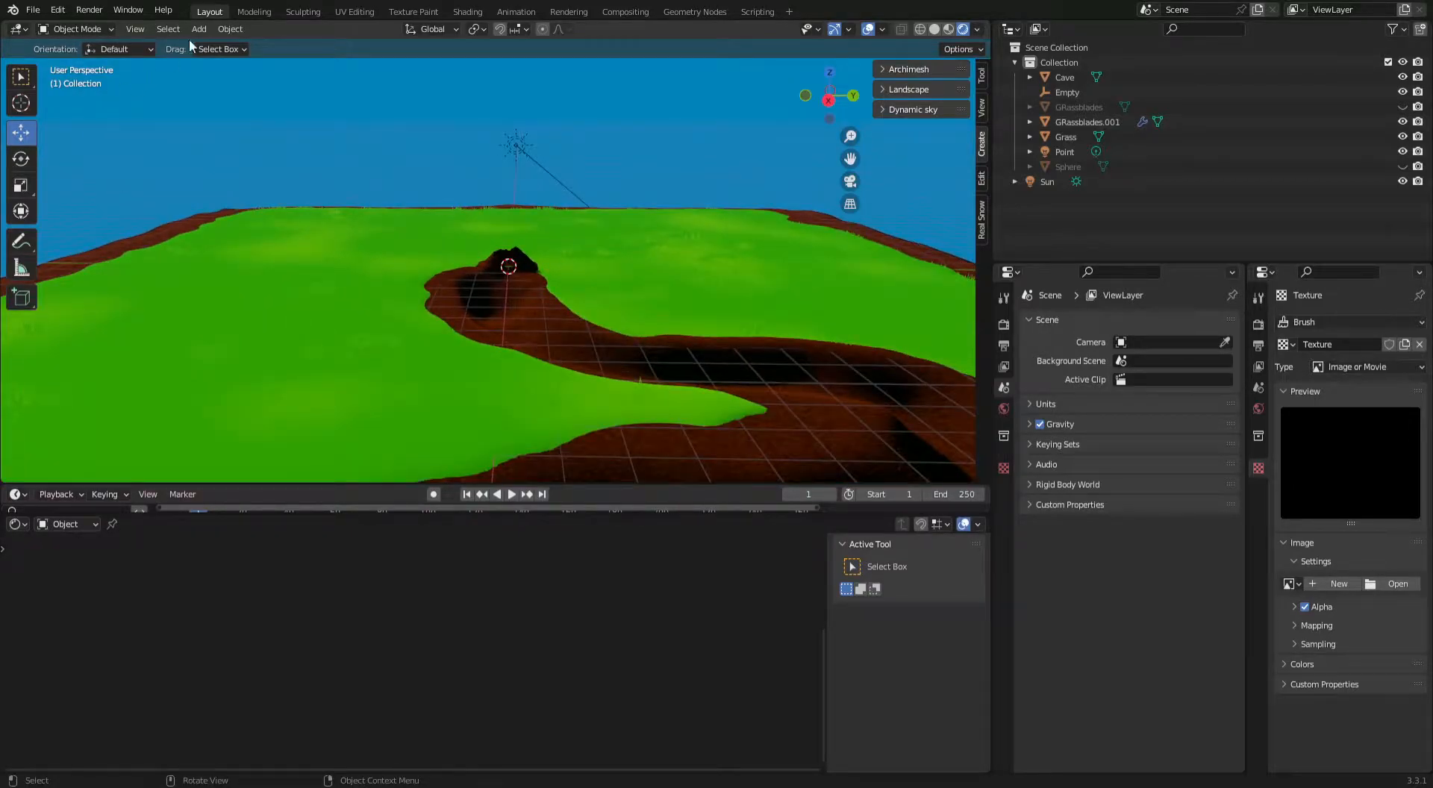
click(198, 28)
mouse_move(207, 46)
click(339, 46)
Scale the new plane up uniformly until it extends beyond the island's edges on all sides.
scroll(460, 194, down, 5)
scroll(462, 195, down, 2)
scroll(466, 216, up, 2)
key(s)
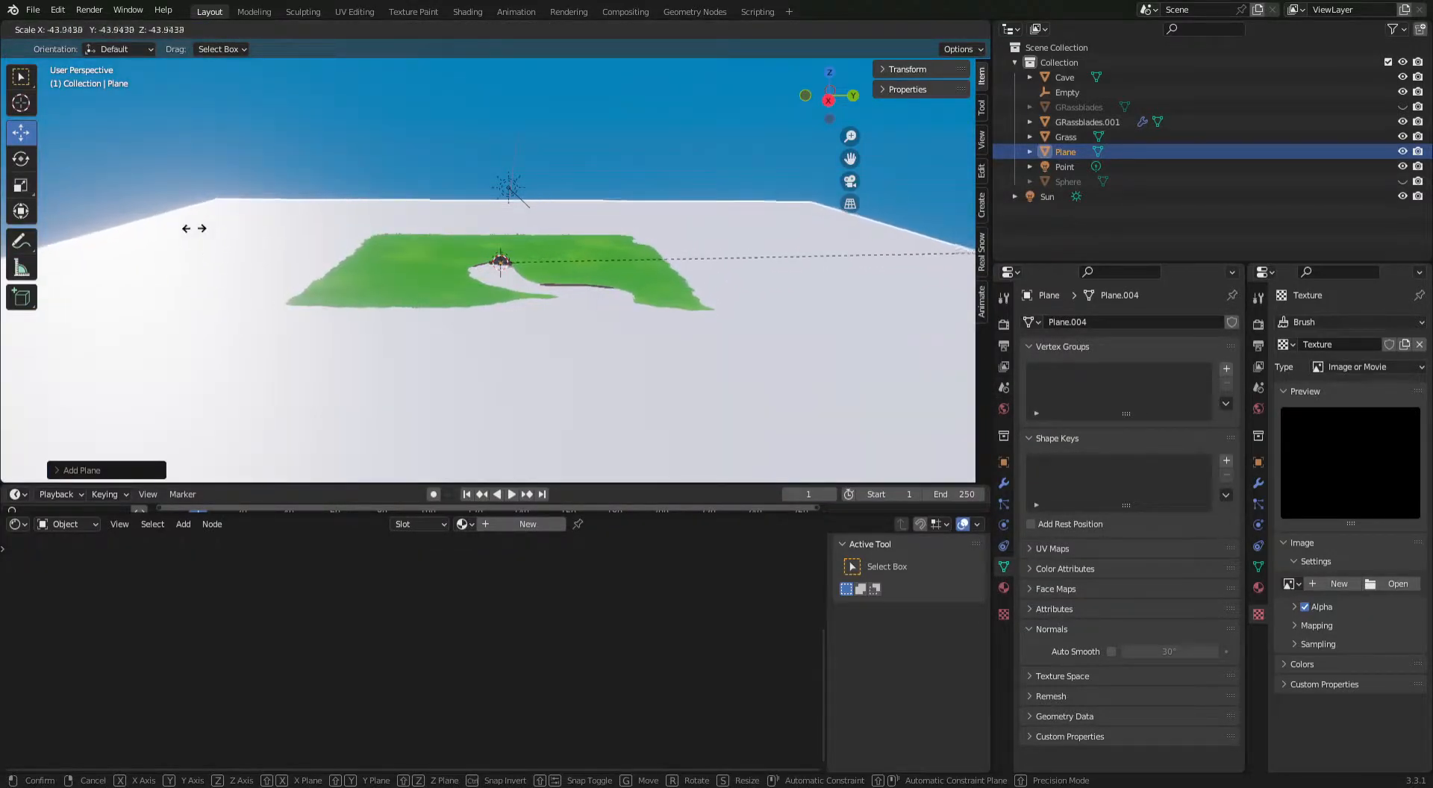
right_click(161, 234)
key(s)
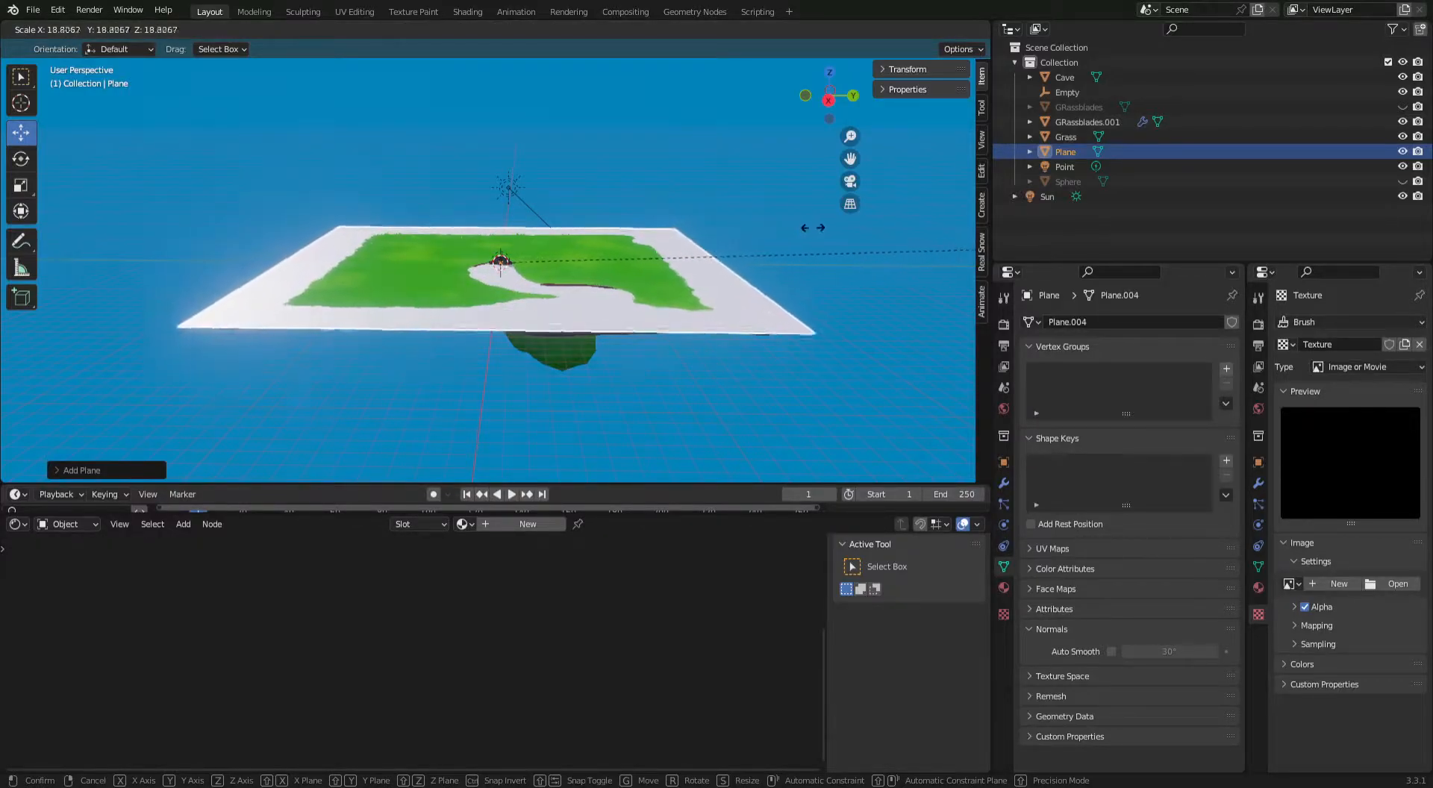
click(39, 206)
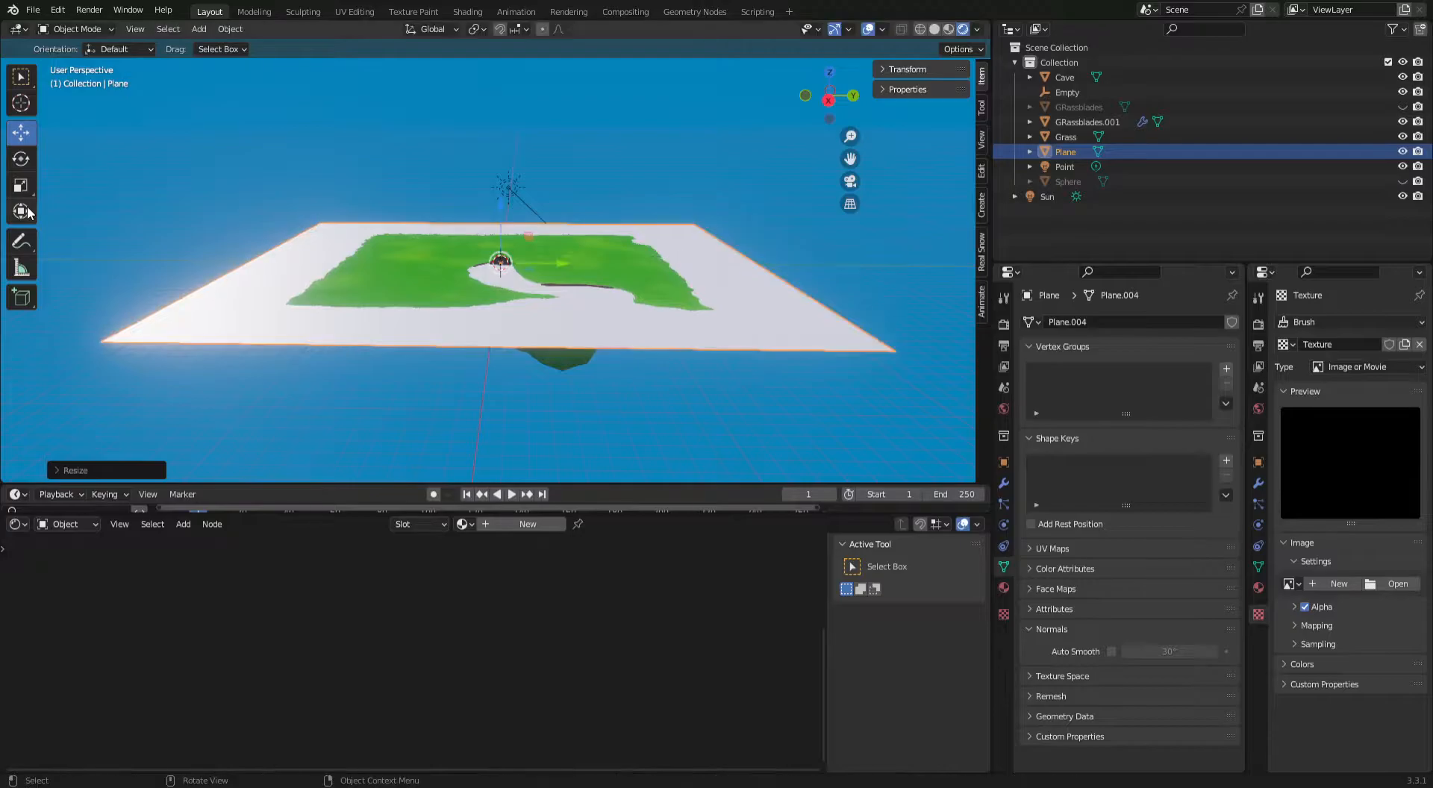
Lower the plane slightly along Z so the brown banks of the island and river stand above it.
scroll(426, 263, up, 3)
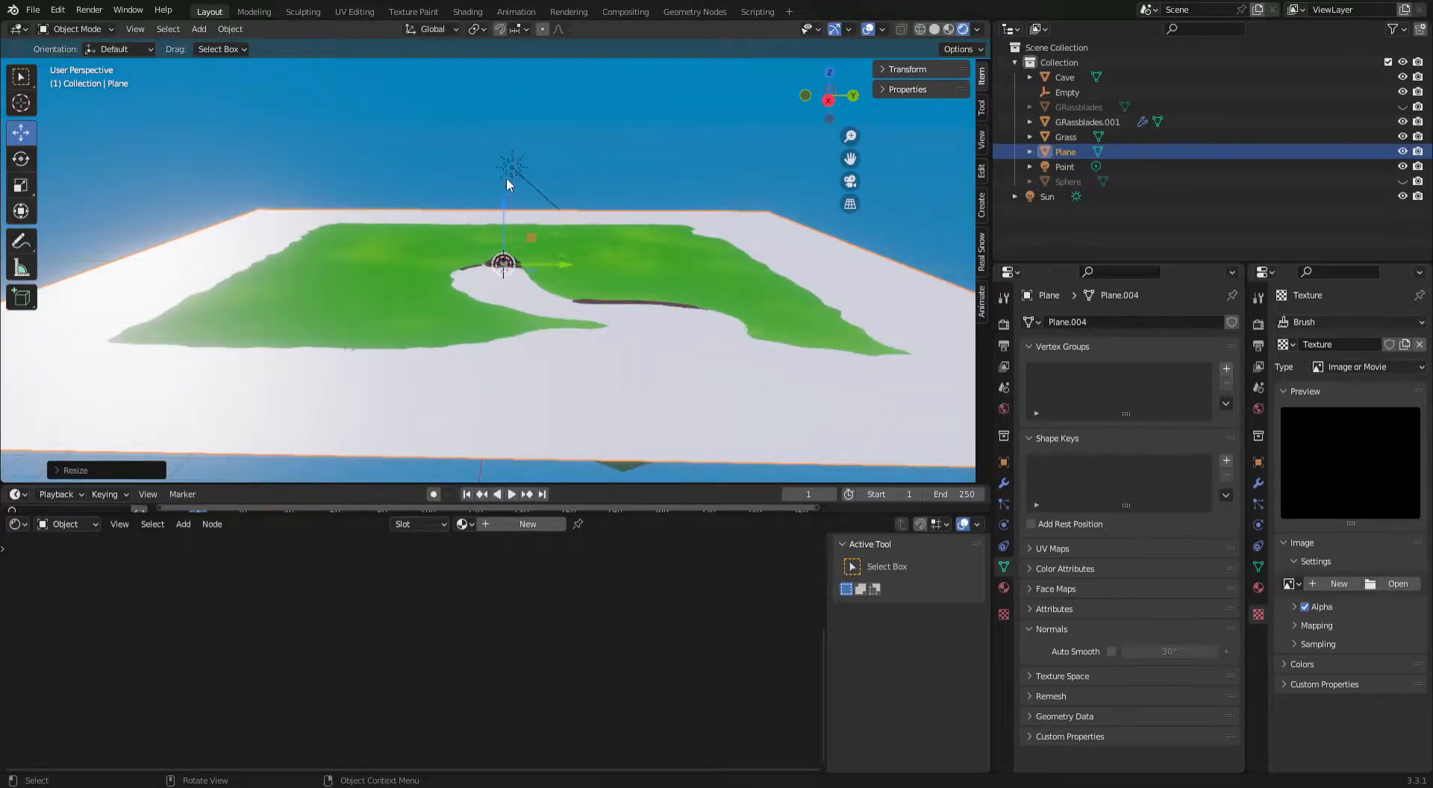
drag(505, 195, 505, 209)
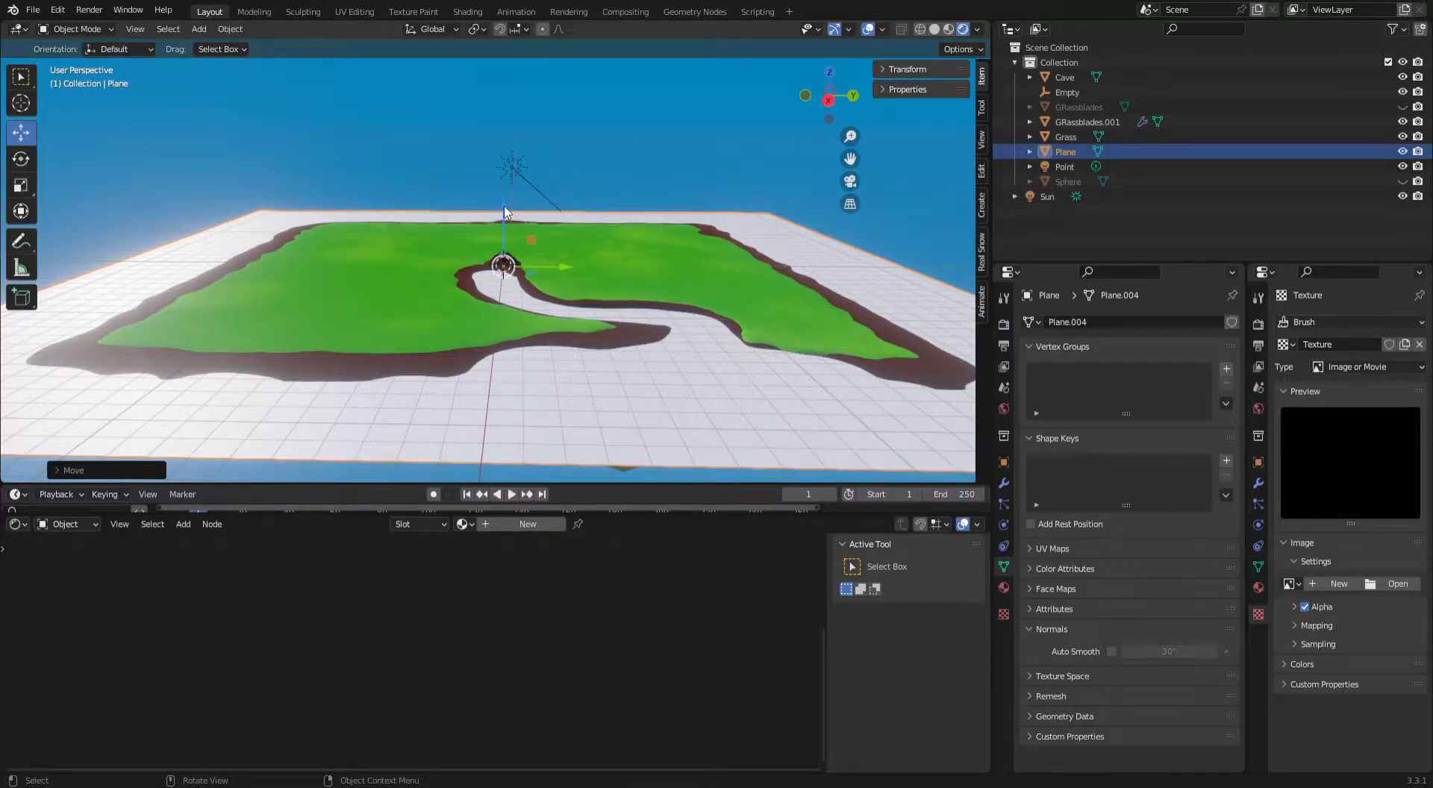
drag(505, 212, 503, 212)
click(661, 153)
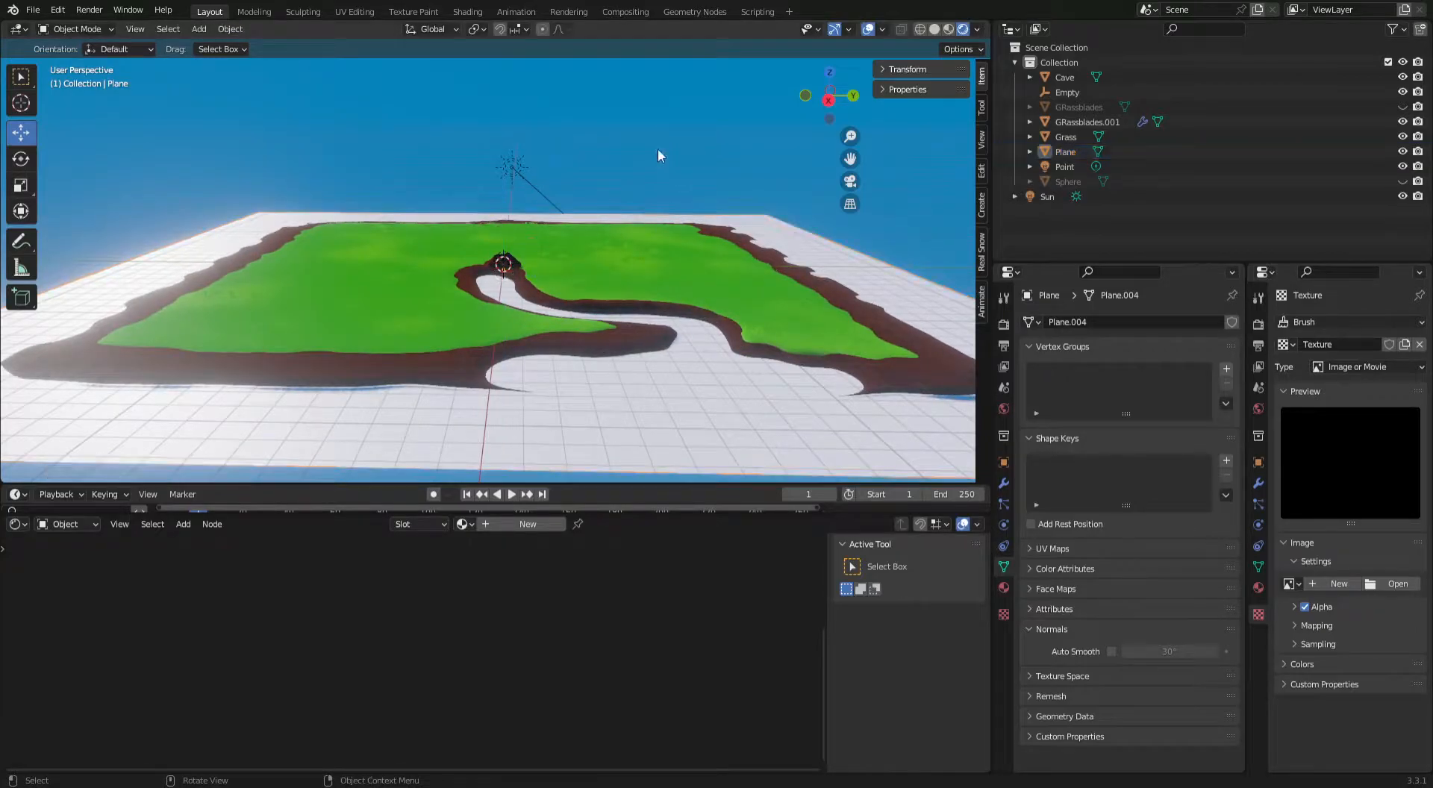
Assign the existing Material.002 water material to the plane.
click(659, 416)
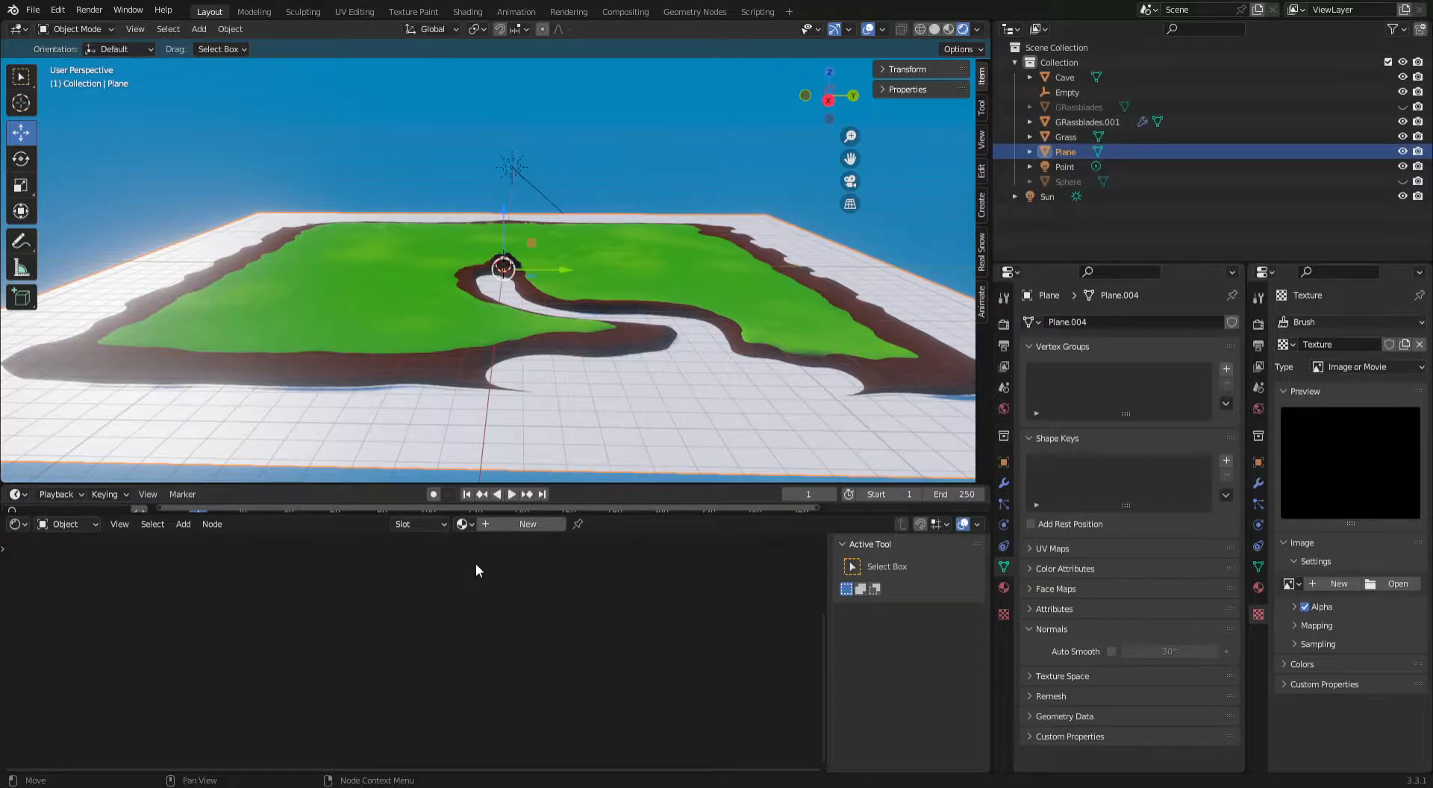
click(470, 526)
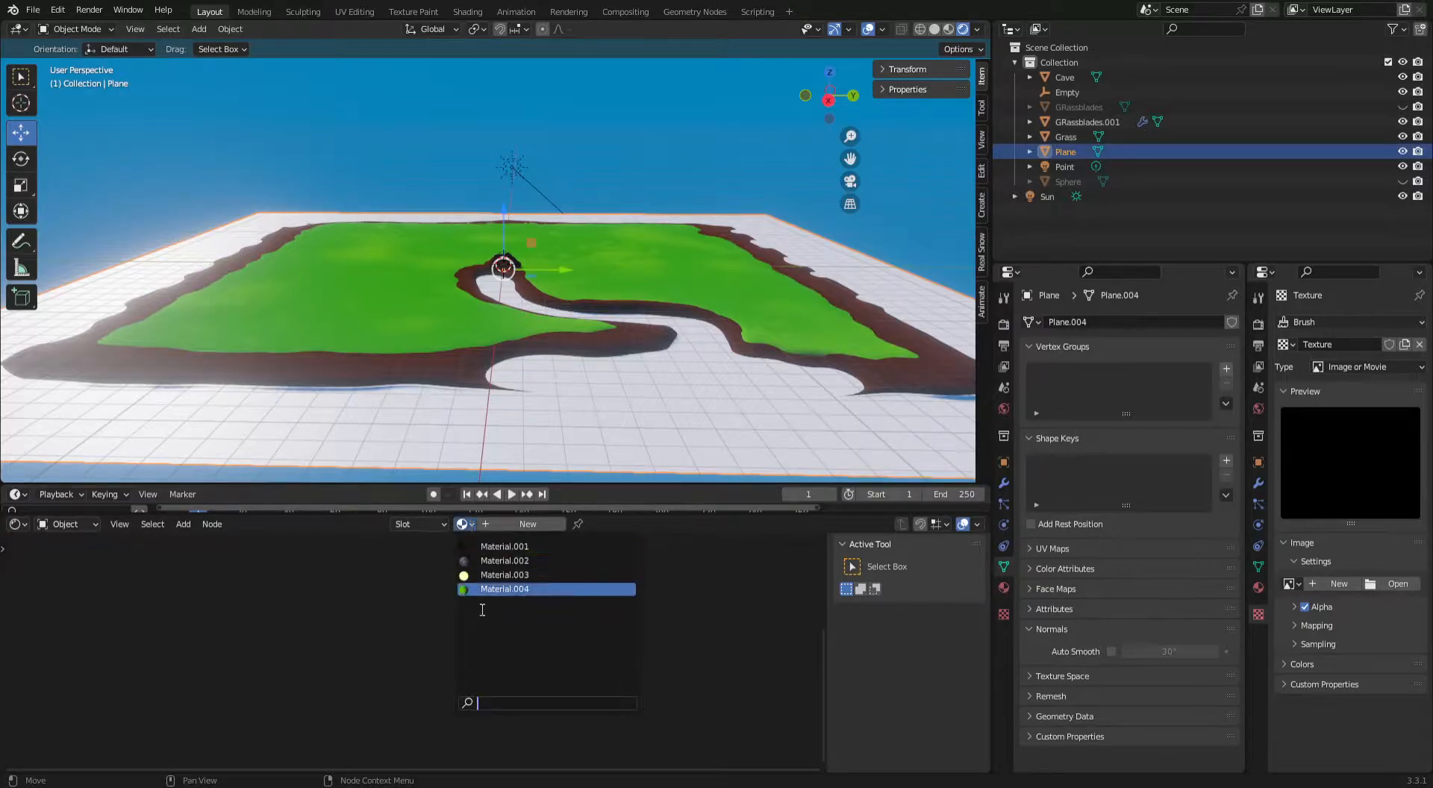
click(505, 562)
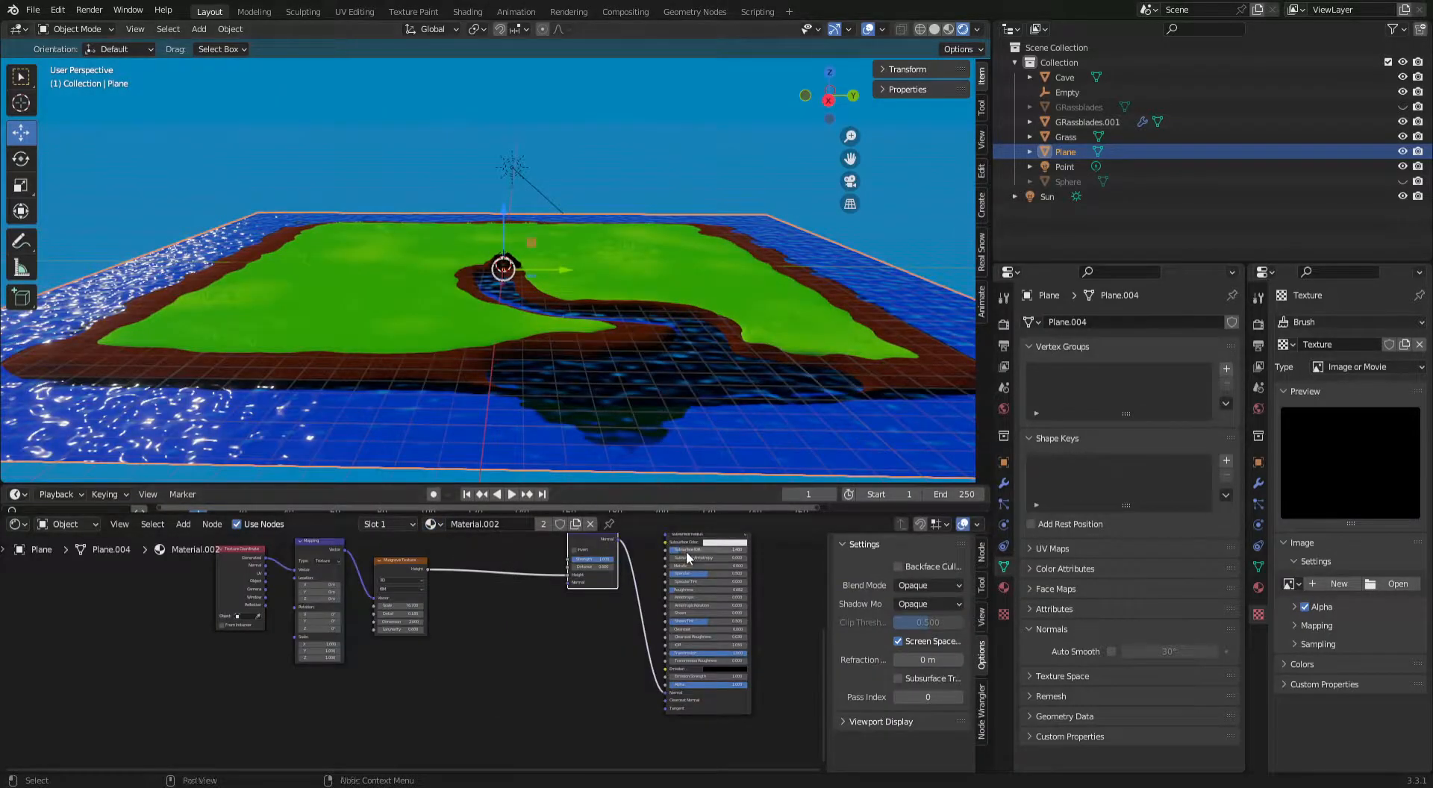
Turn off Screen Space Refraction for Material.002 and set its Principled BSDF Transmission to 0.
middle_drag(690, 650, 514, 615)
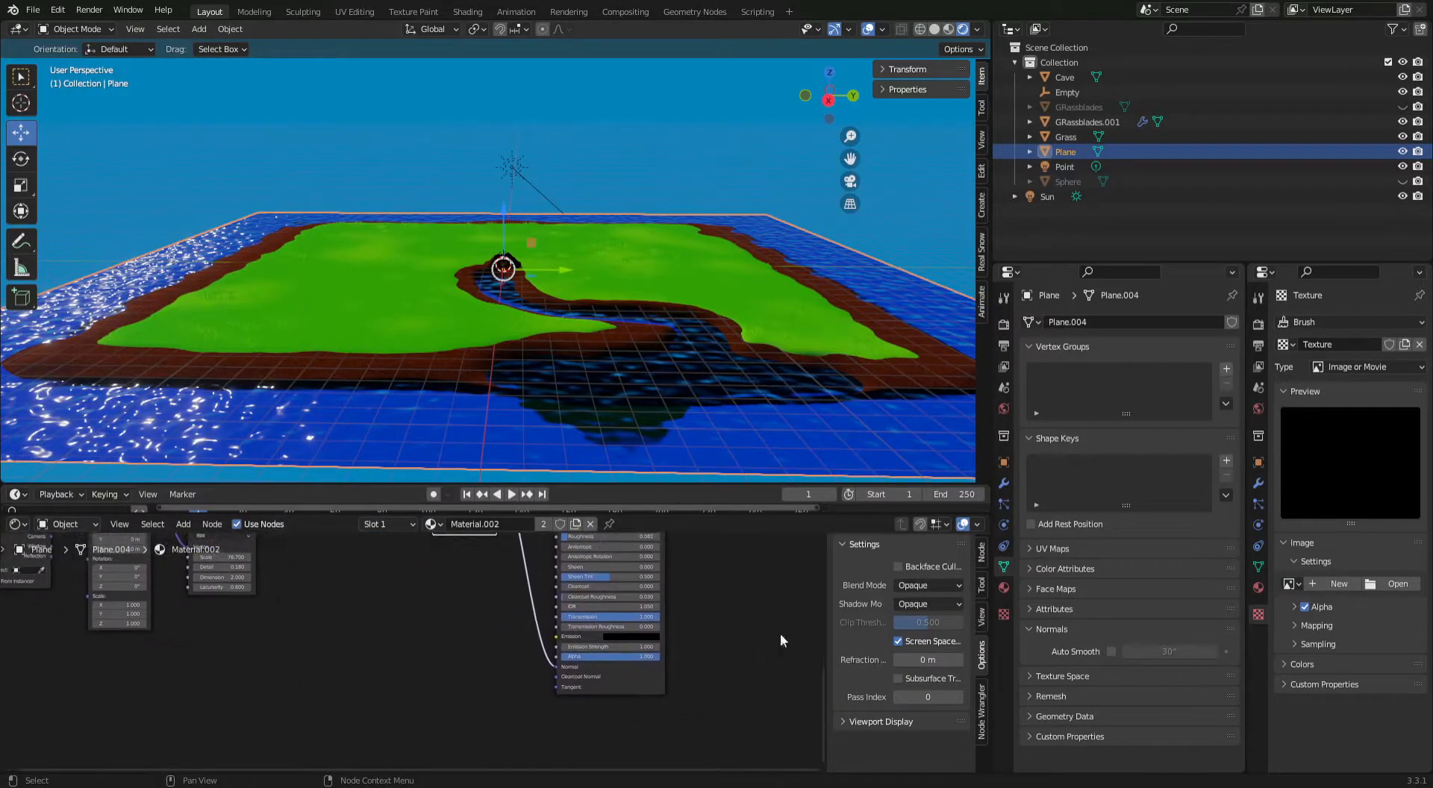
scroll(770, 620, down, 1)
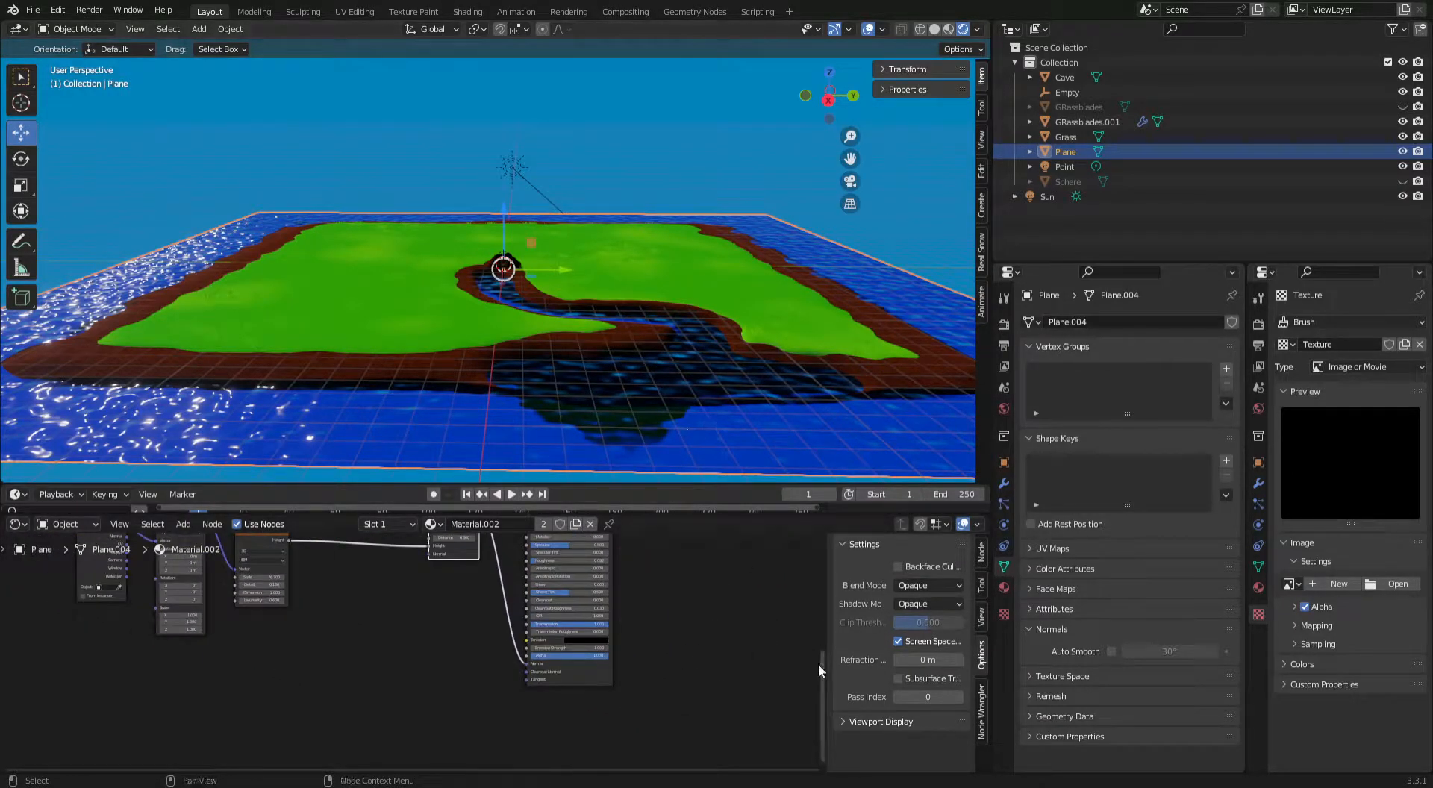
click(907, 643)
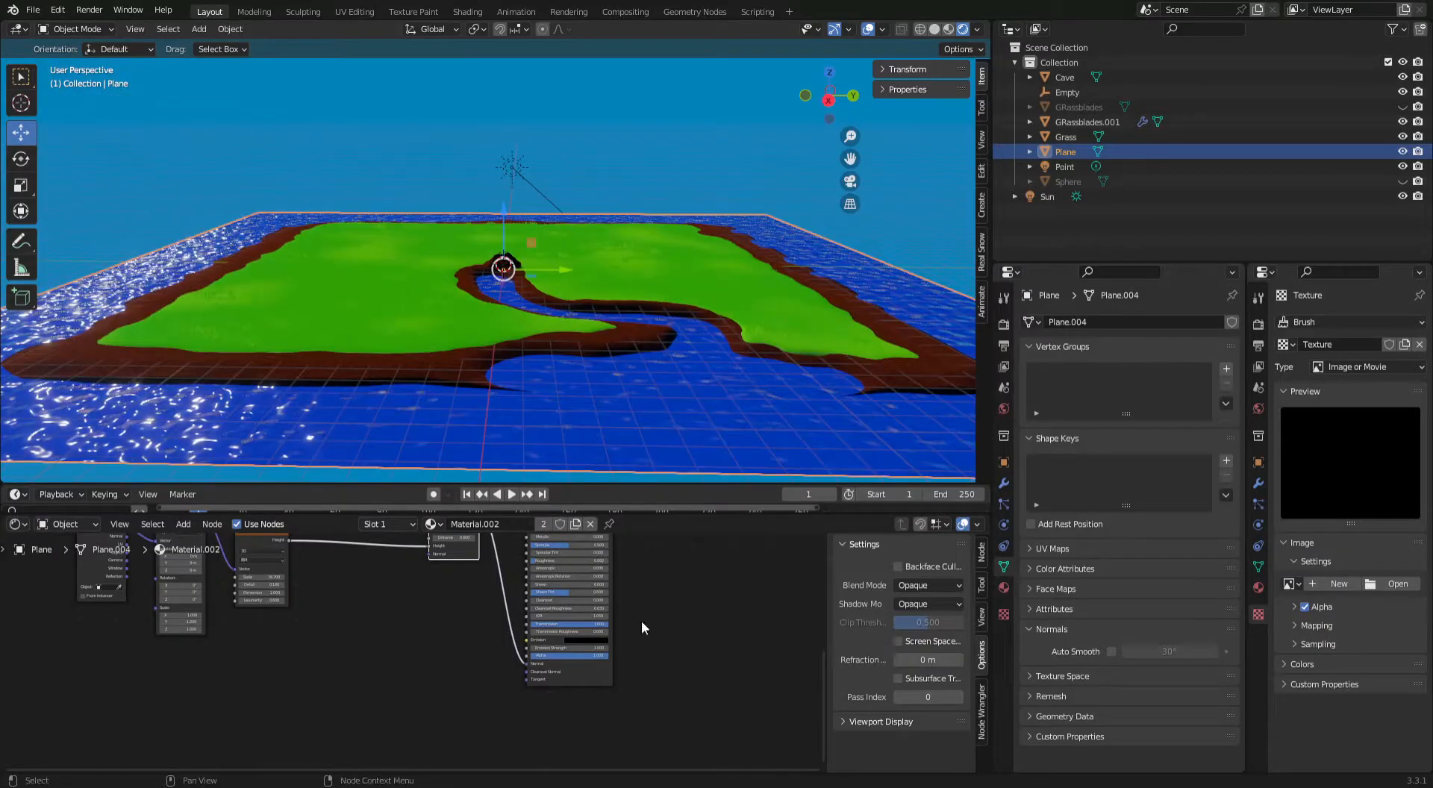
drag(591, 624, 523, 624)
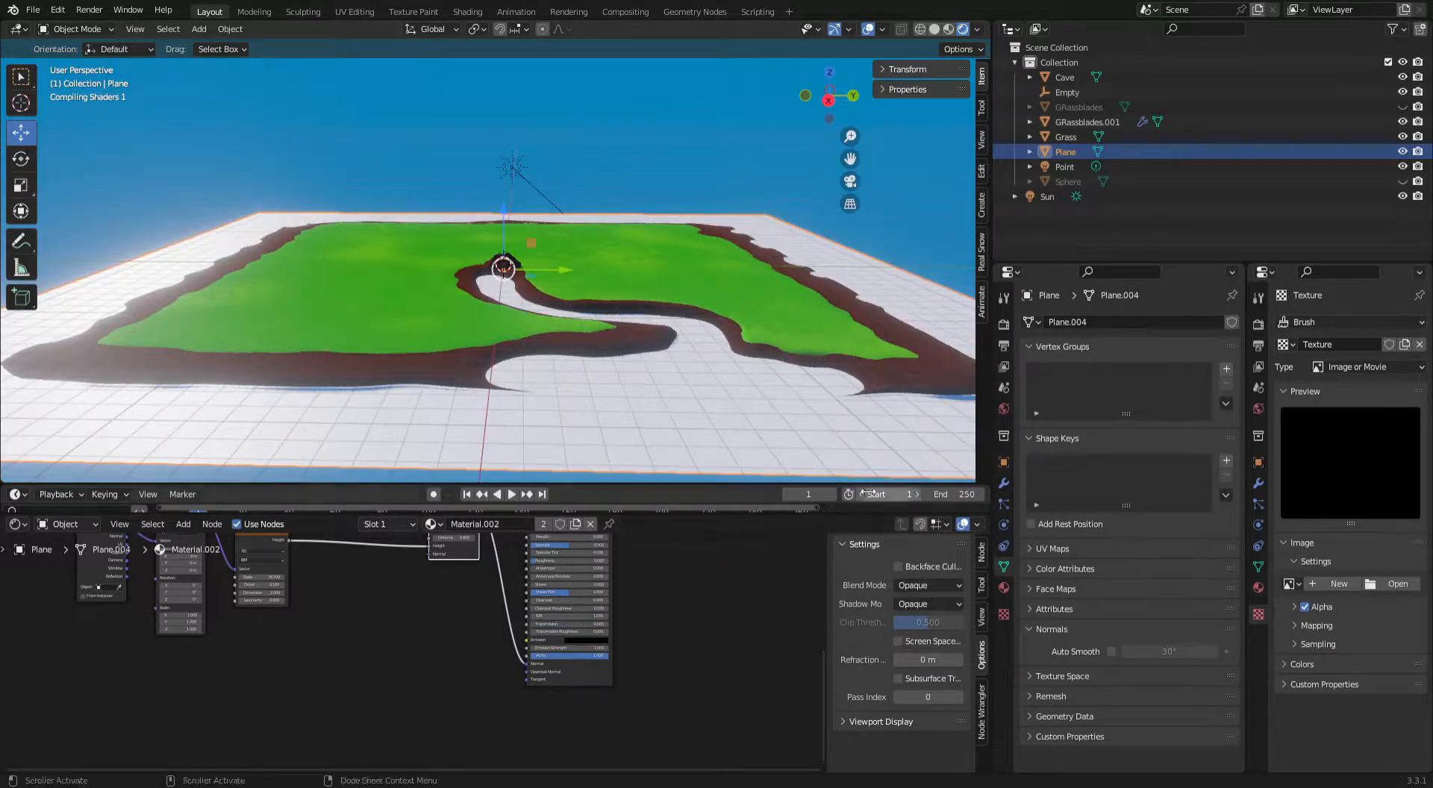
Disable Screen Space Reflections in the scene's Eevee render settings and check the water around the island.
click(1004, 324)
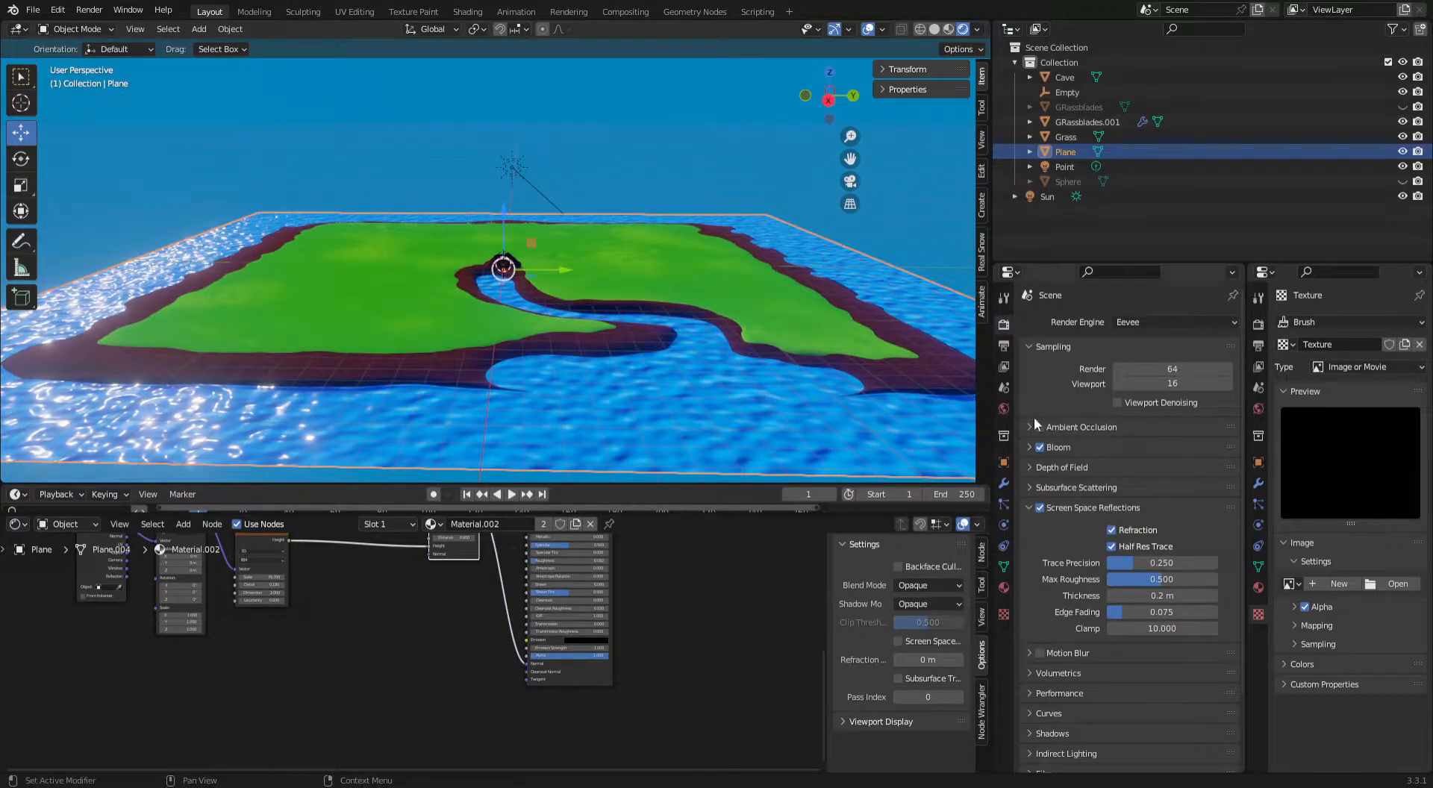
click(1040, 508)
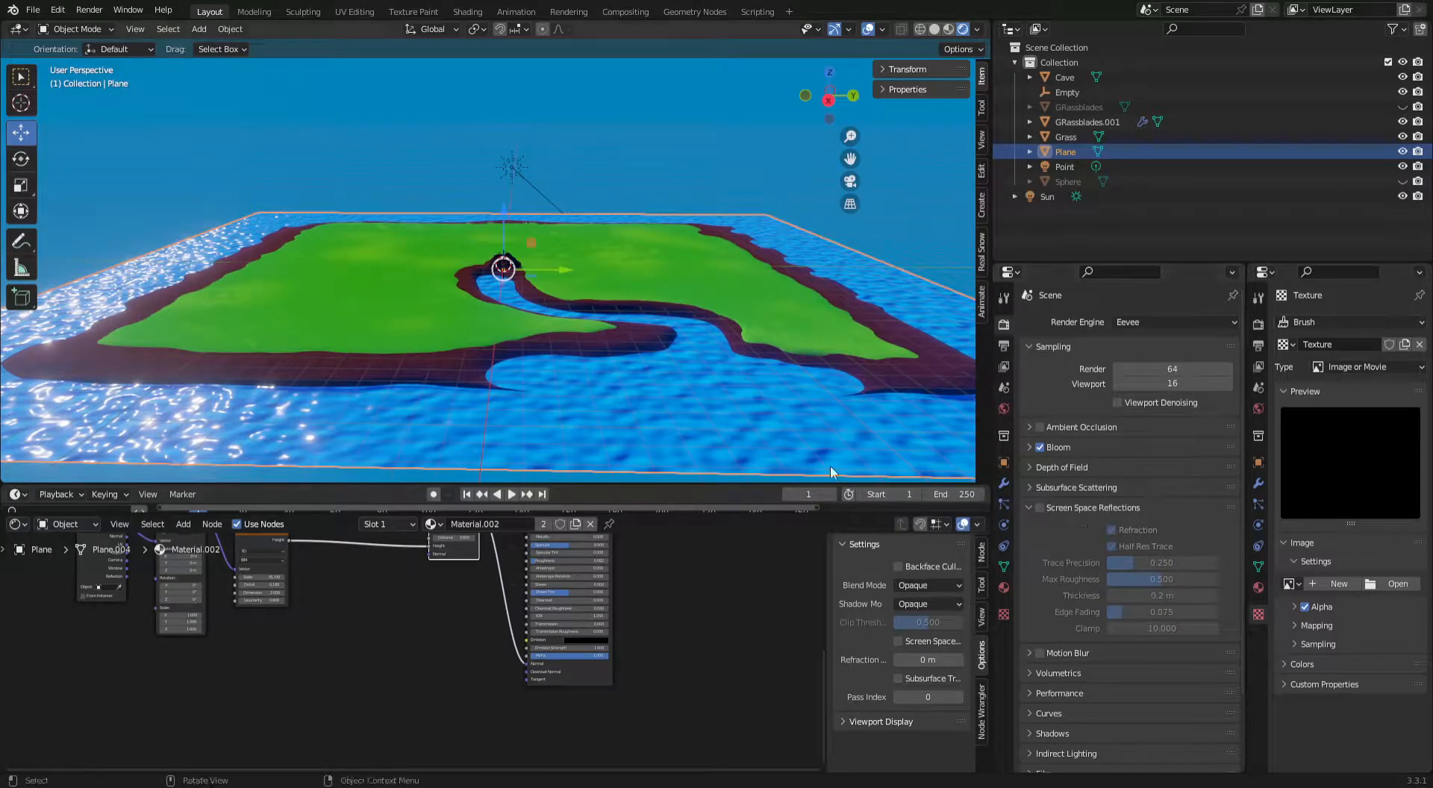
scroll(602, 314, down, 3)
click(659, 221)
scroll(643, 298, up, 4)
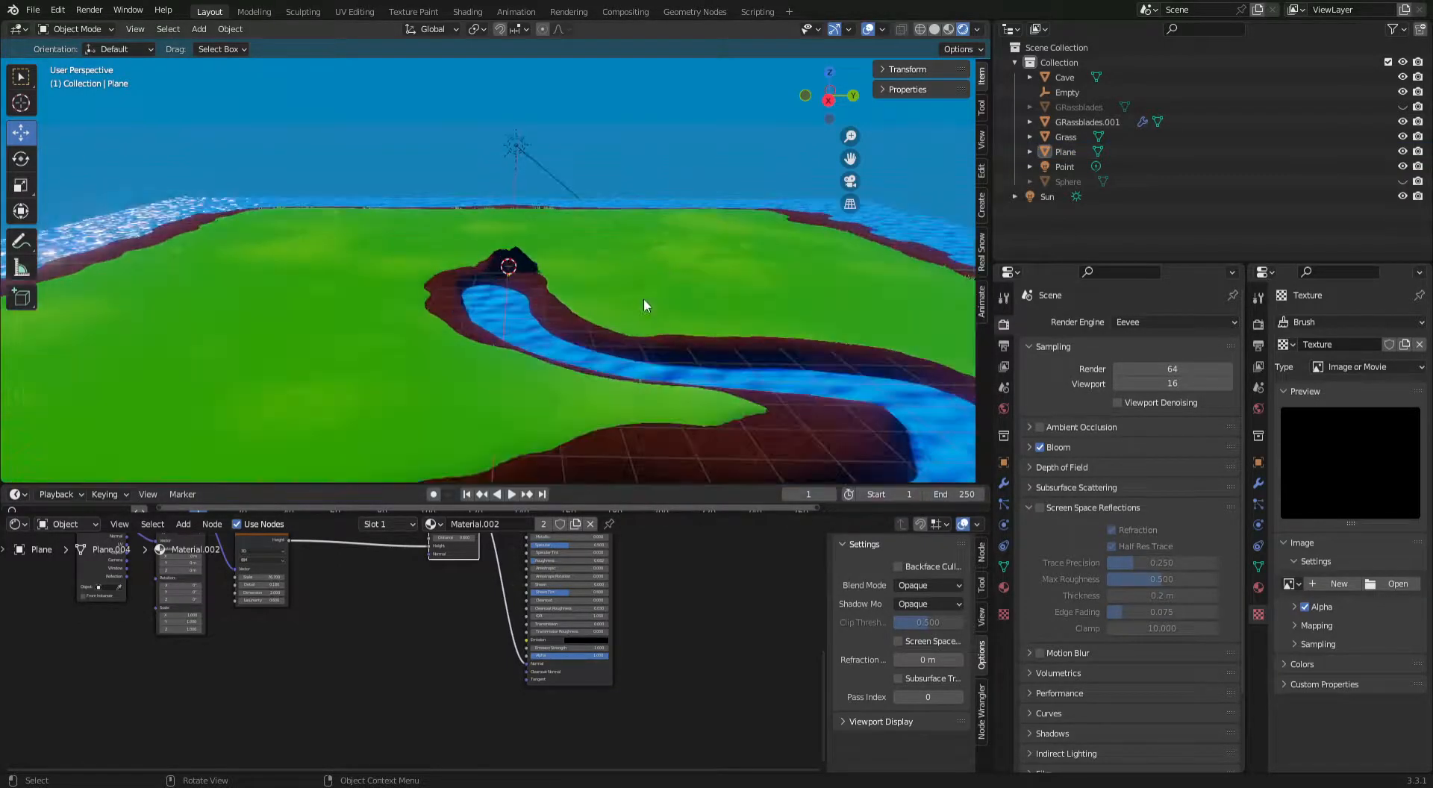
scroll(701, 273, down, 5)
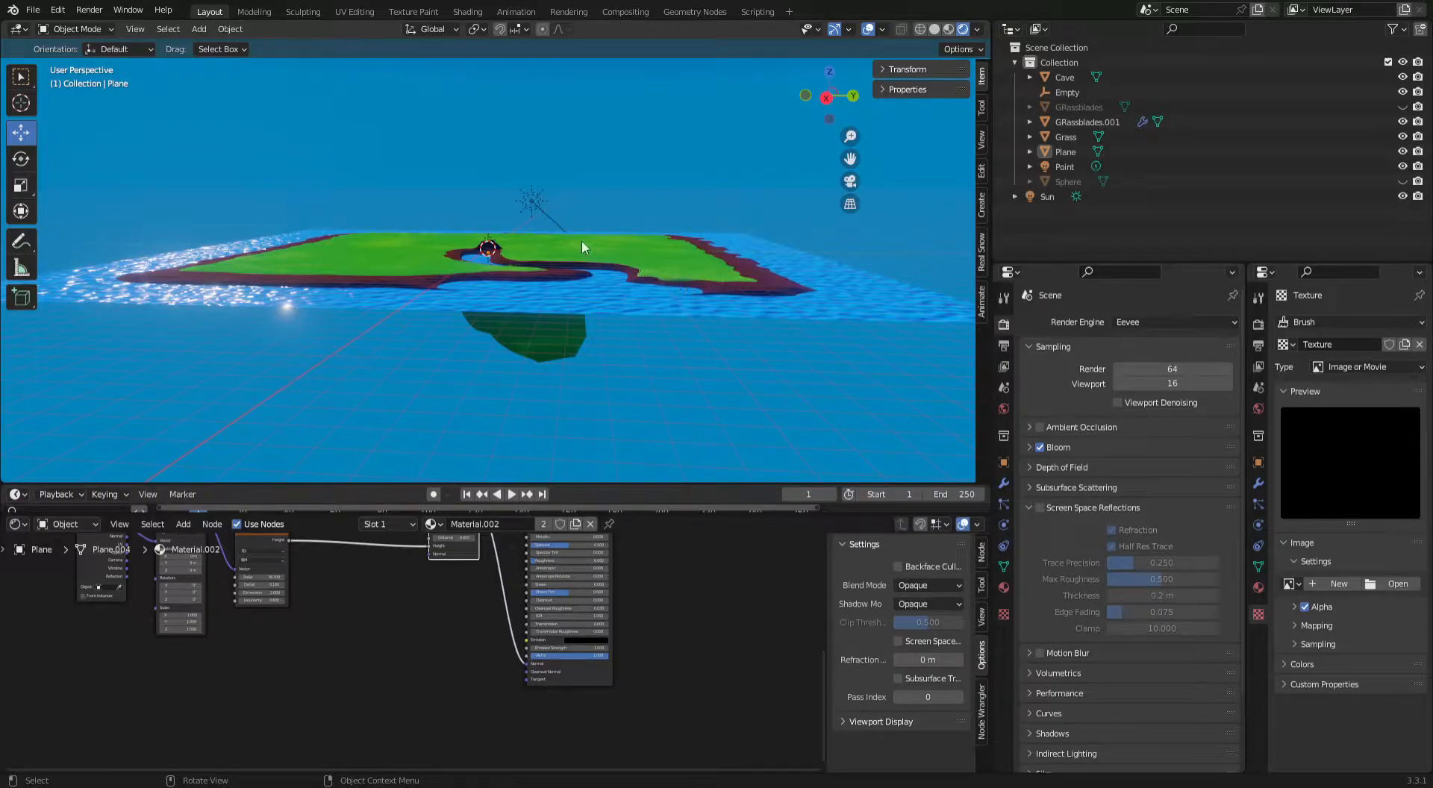
middle_drag(616, 261, 617, 362)
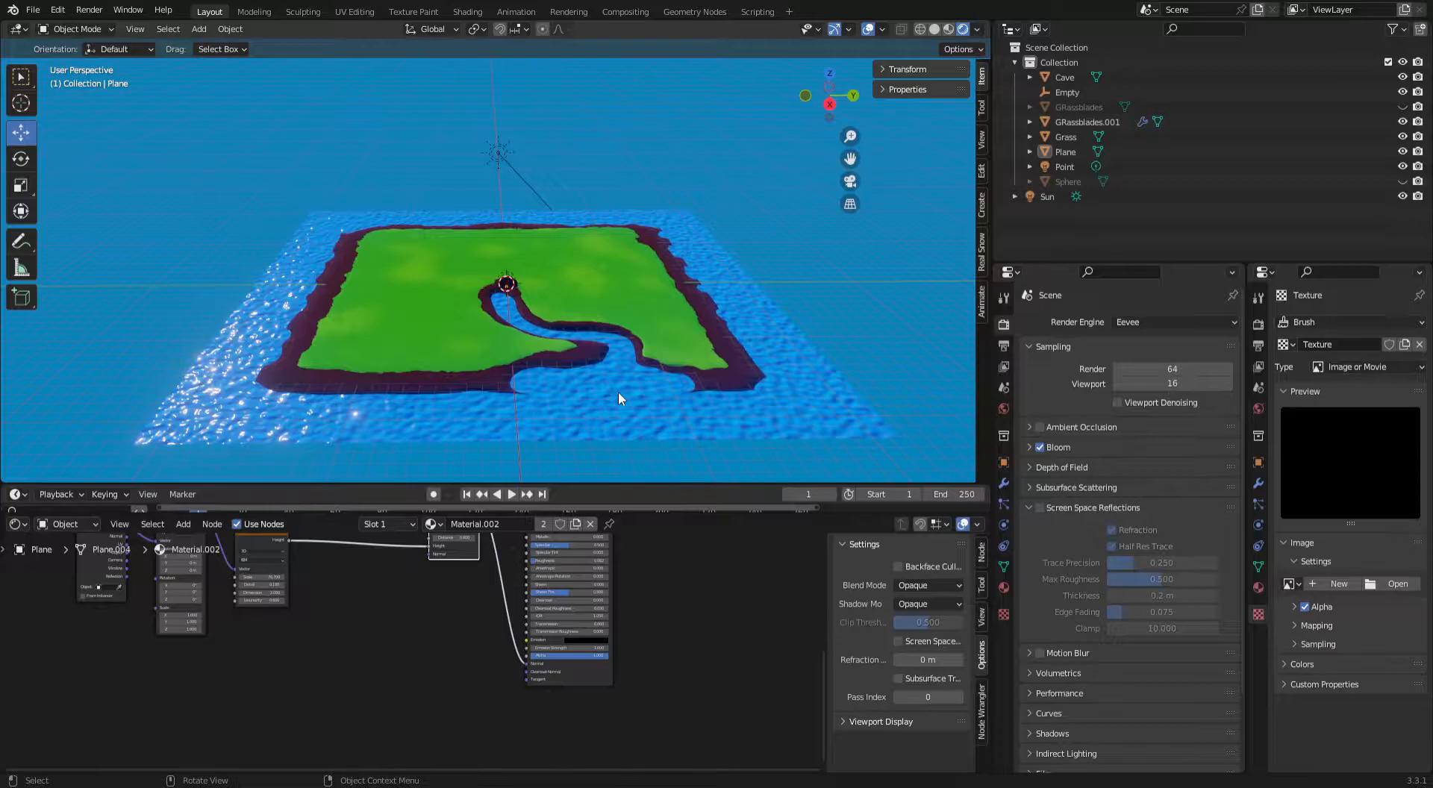
Subdivide the water plane's mesh four times in Edit Mode.
click(618, 391)
scroll(558, 233, up, 2)
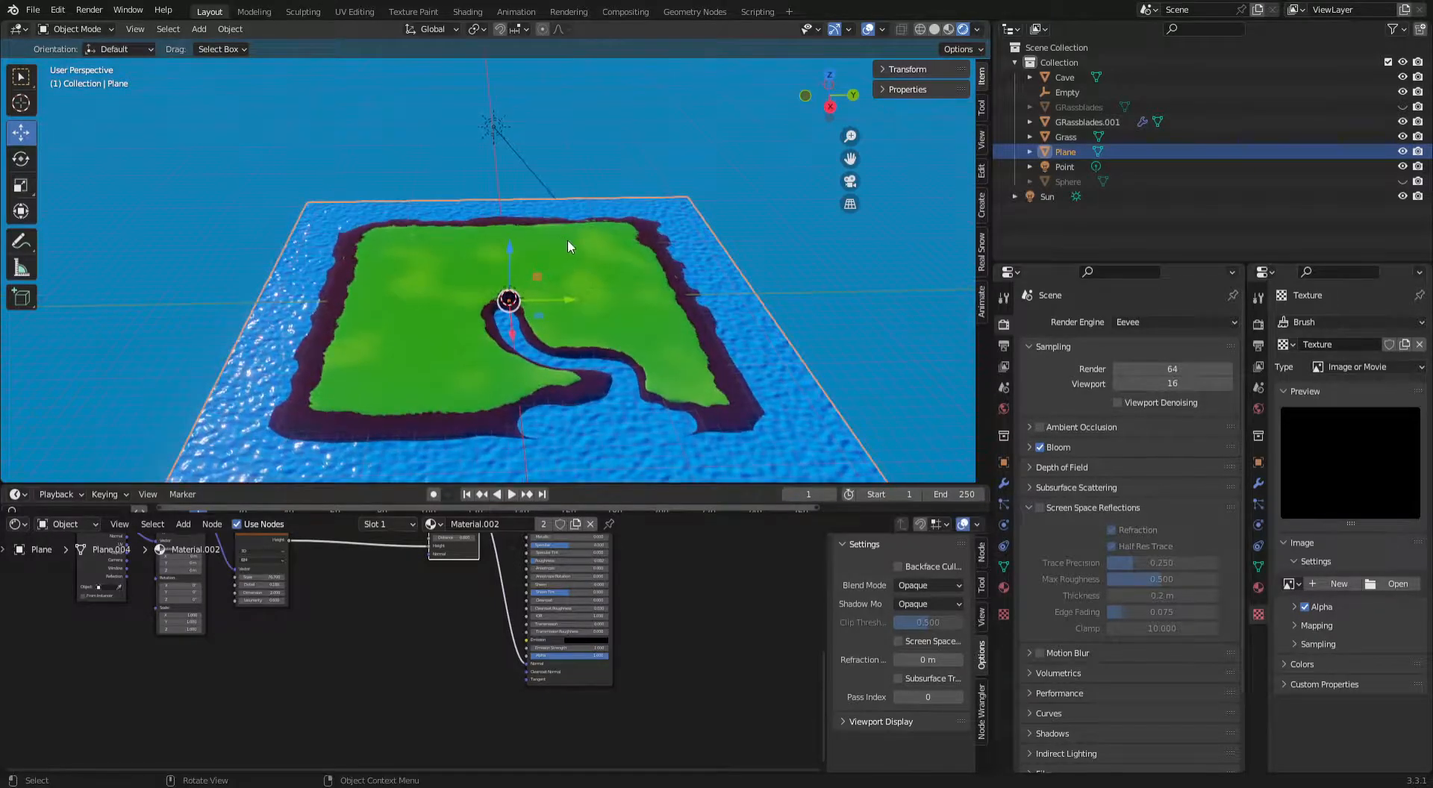
key(Tab)
right_click(751, 341)
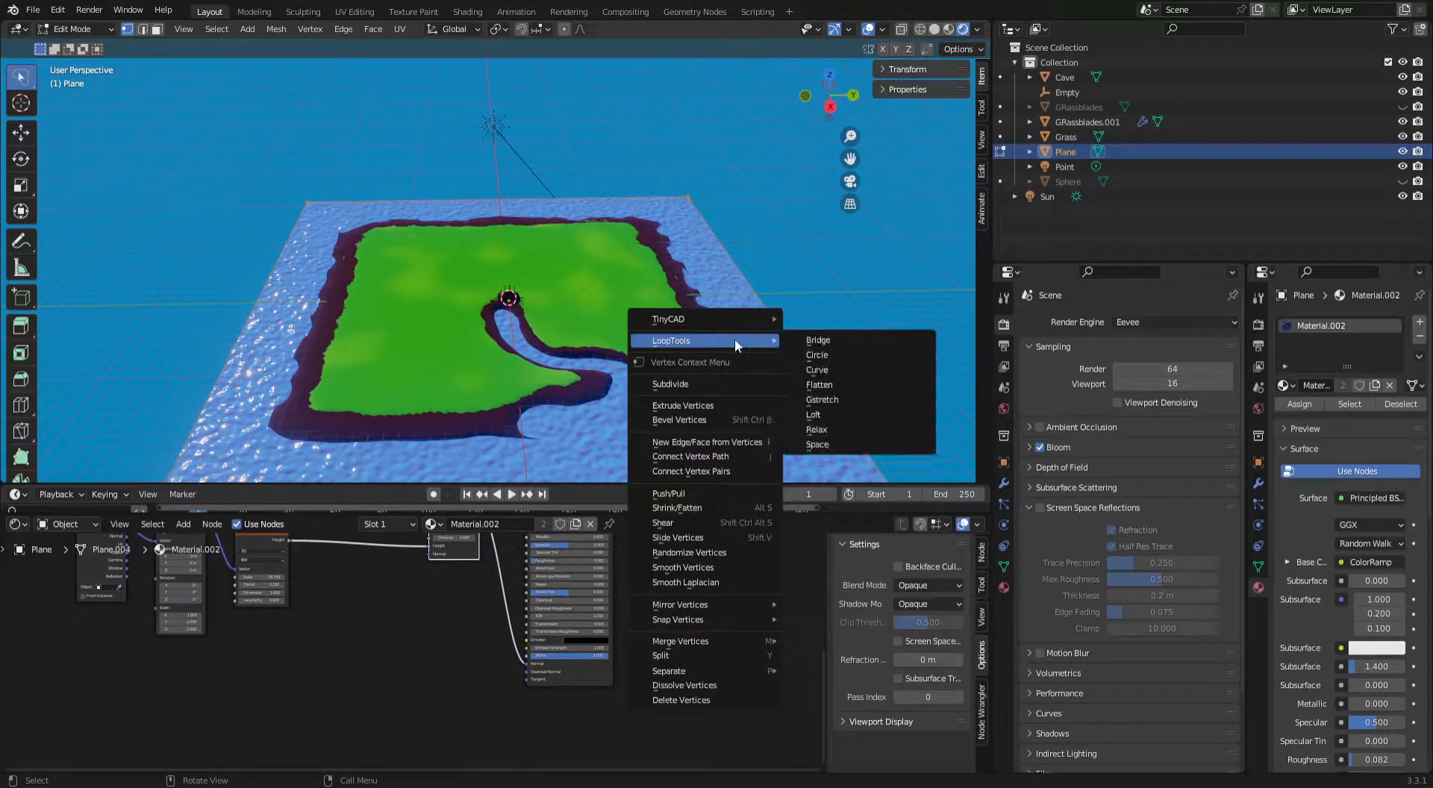
click(723, 382)
right_click(742, 370)
click(742, 368)
right_click(742, 368)
click(742, 368)
right_click(742, 368)
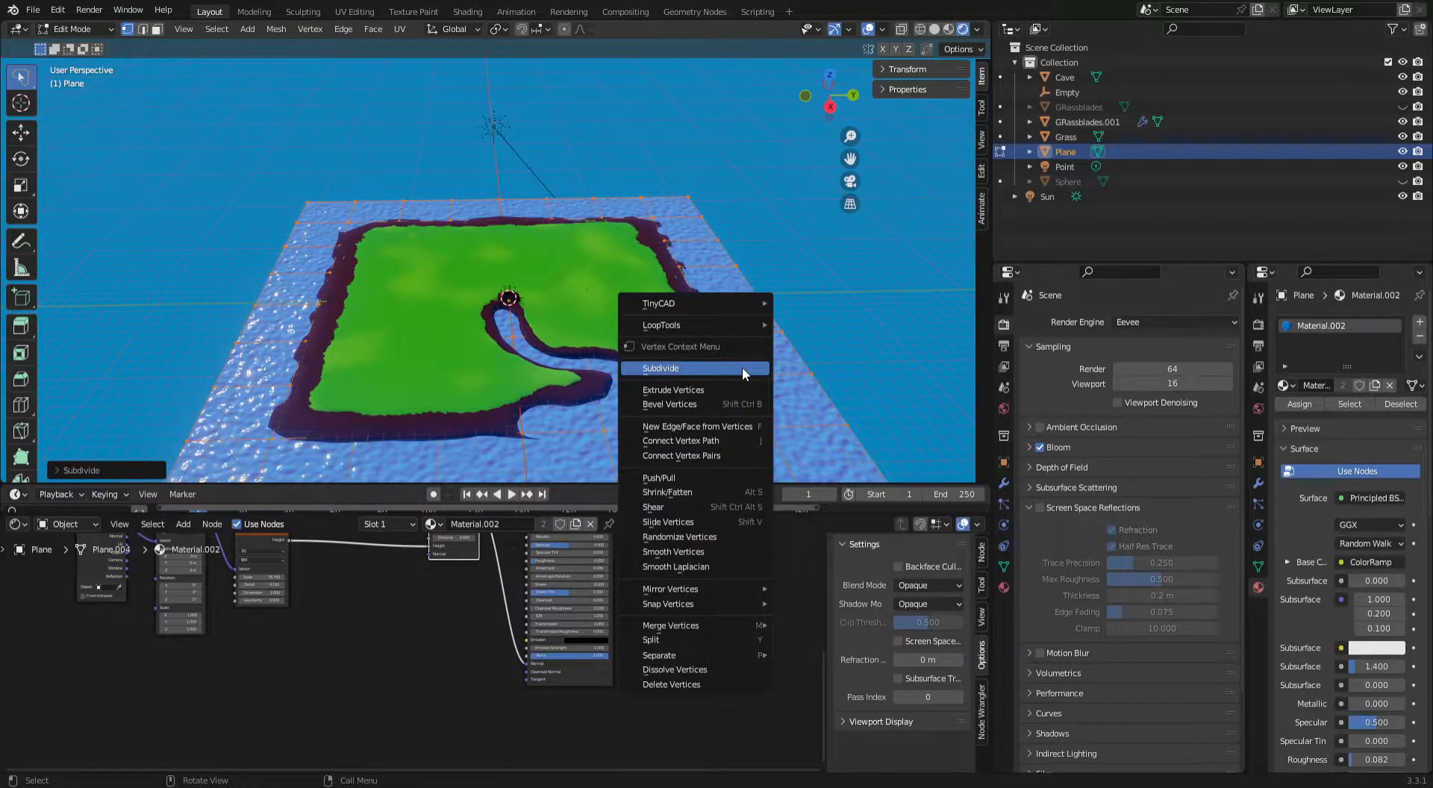
click(742, 365)
Select the whole water mesh and extrude it downward along Z to give the water depth.
middle_drag(624, 229, 780, 260)
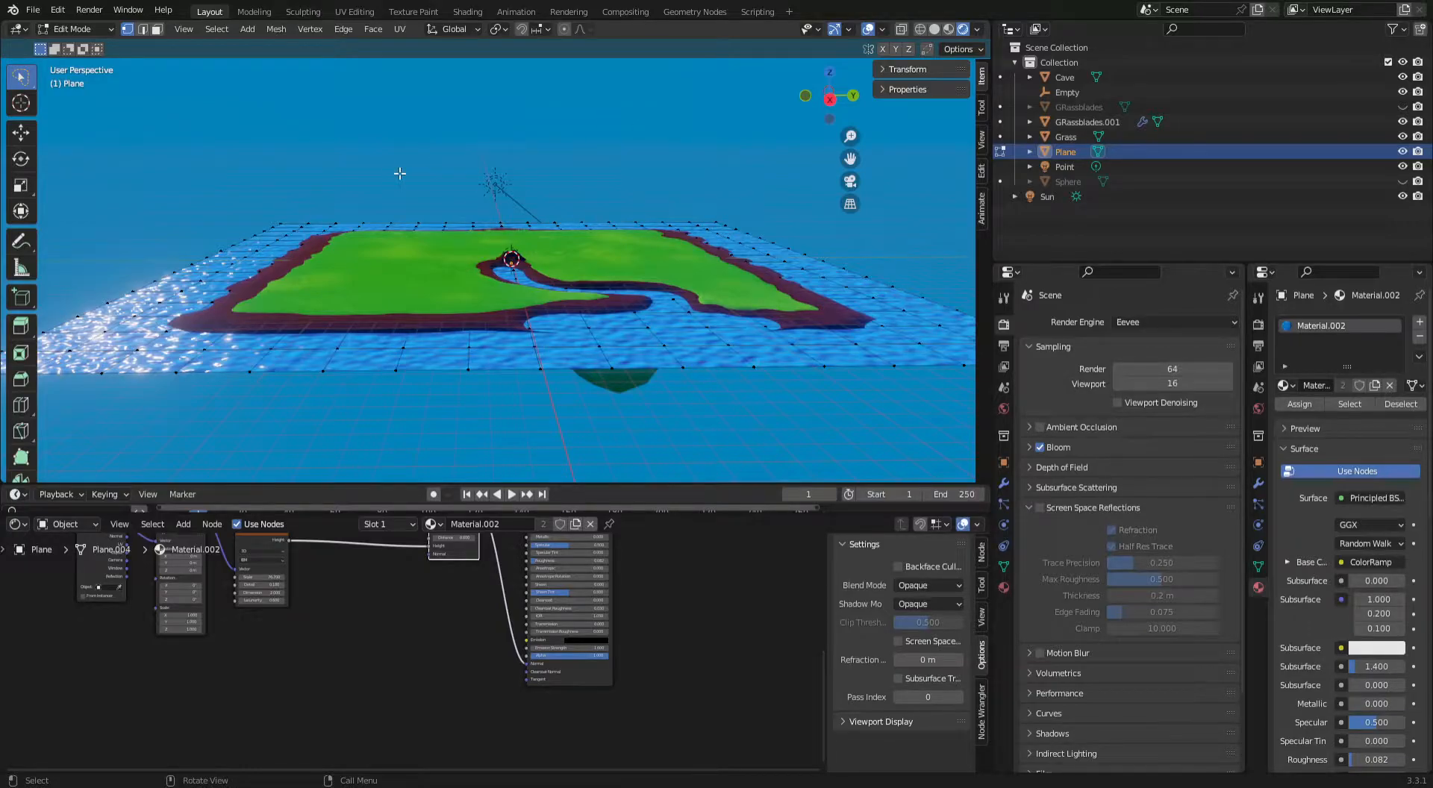
middle_drag(342, 176, 344, 191)
key(a)
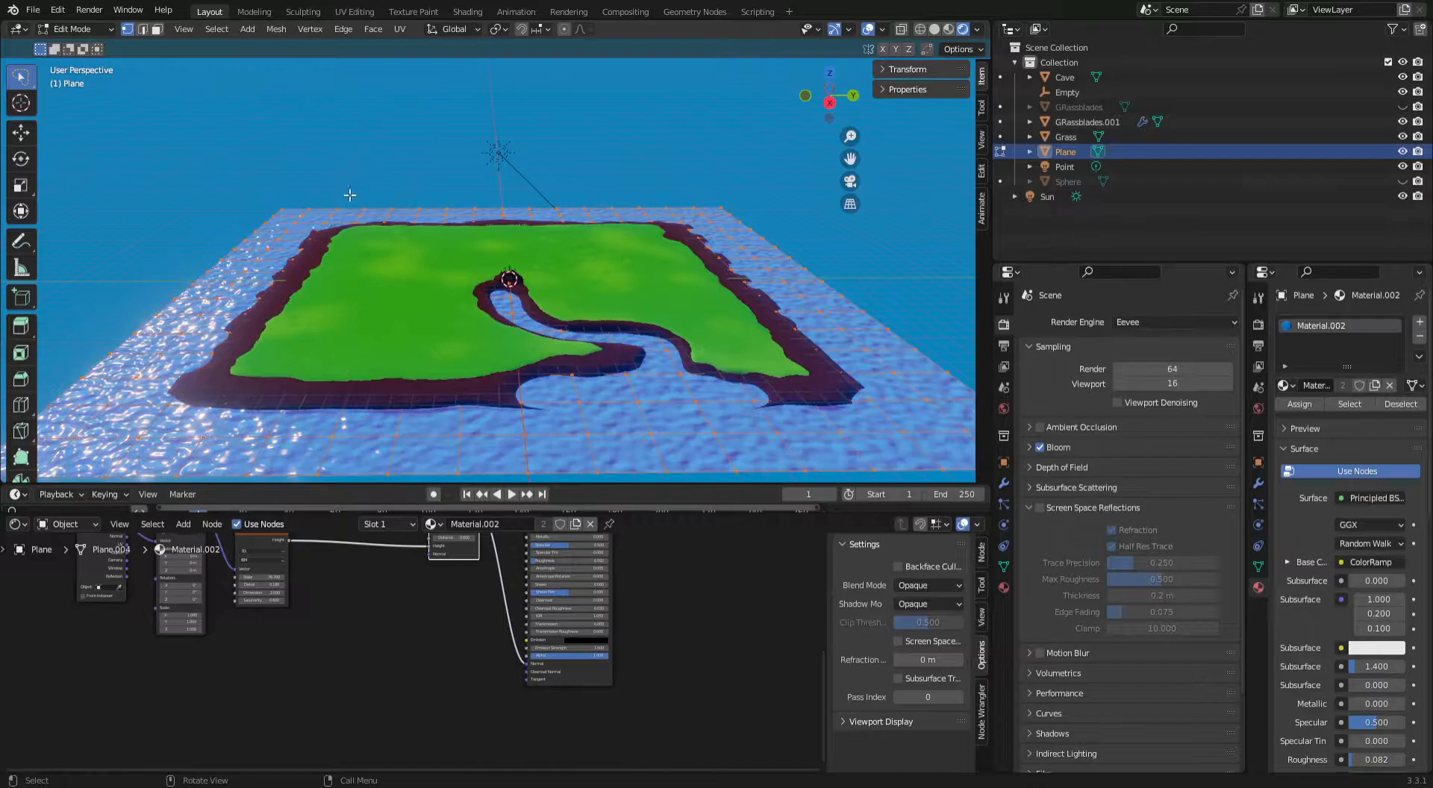
middle_drag(500, 258, 539, 326)
key(e)
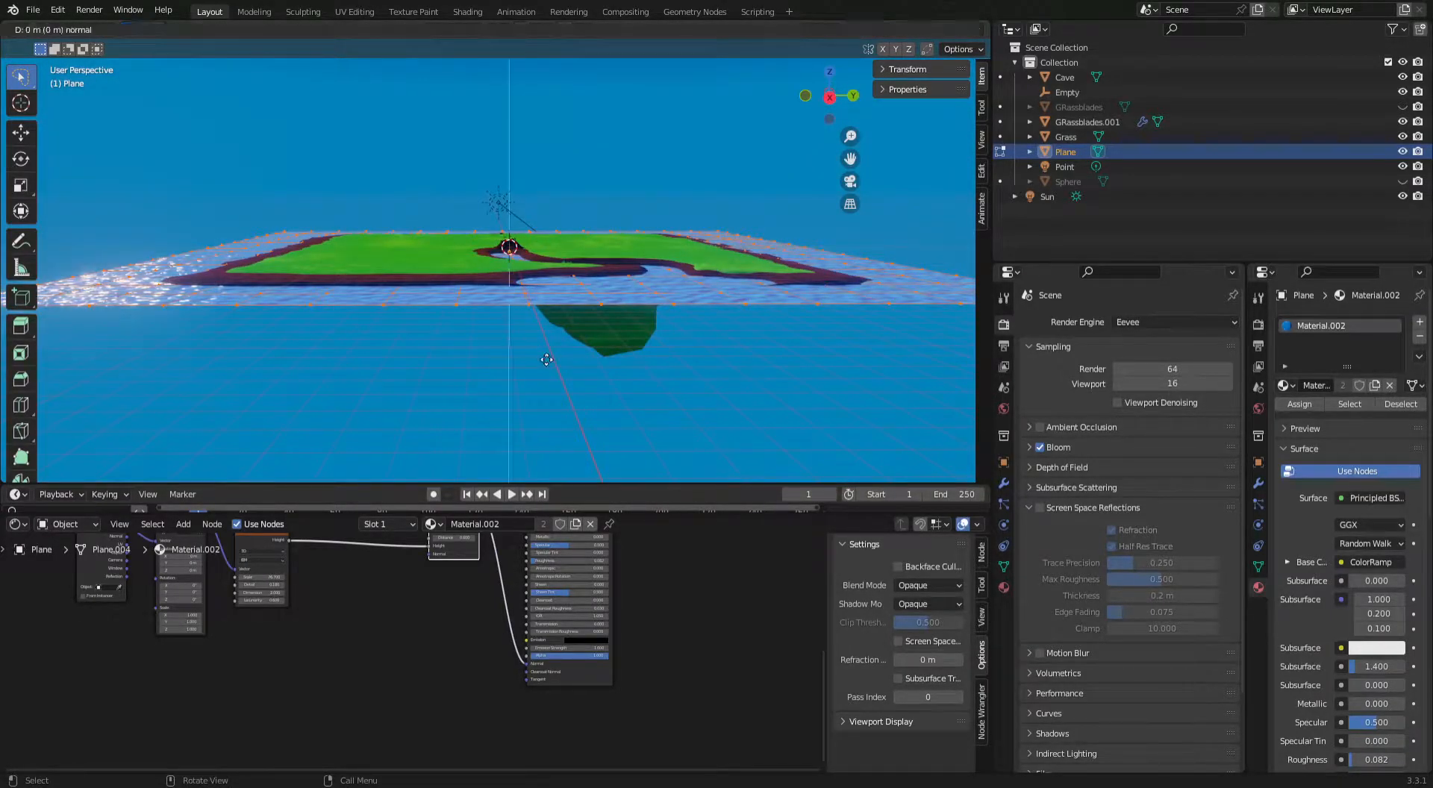
key(z)
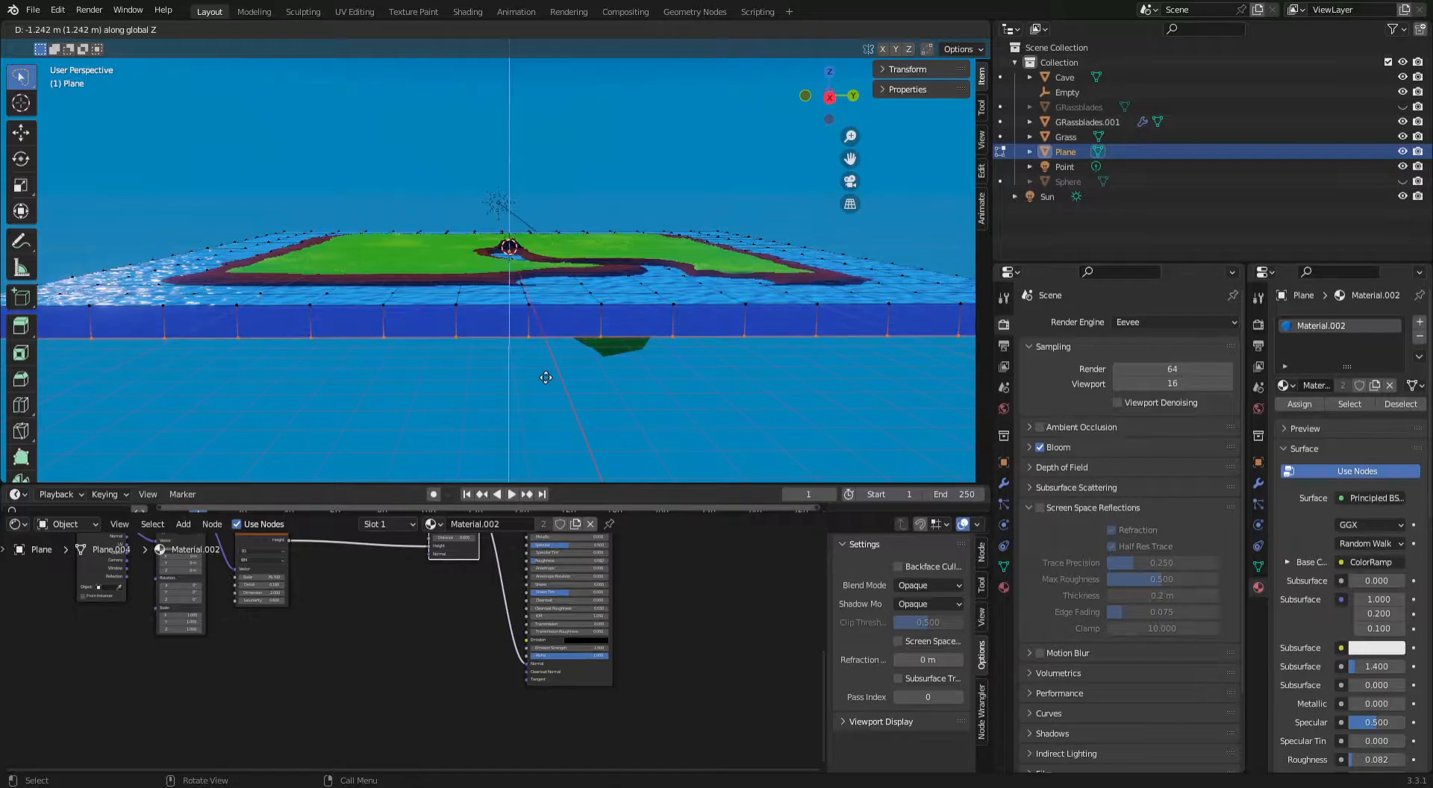
click(554, 394)
mouse_move(555, 393)
middle_down()
mouse_move(550, 336)
mouse_move(551, 398)
middle_up()
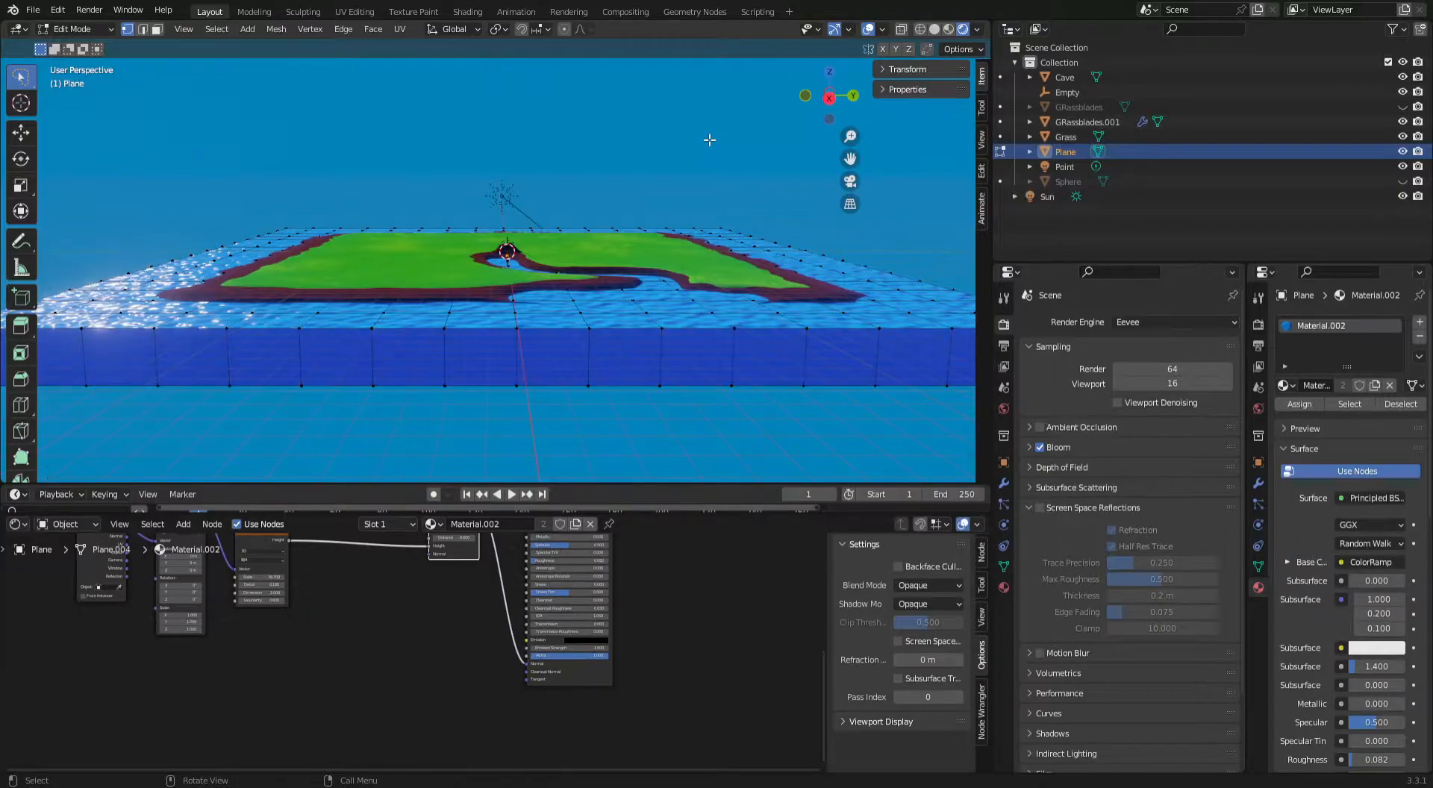
From the top view, box-select all vertices of the water plane's top surface.
middle_drag(710, 137, 687, 190)
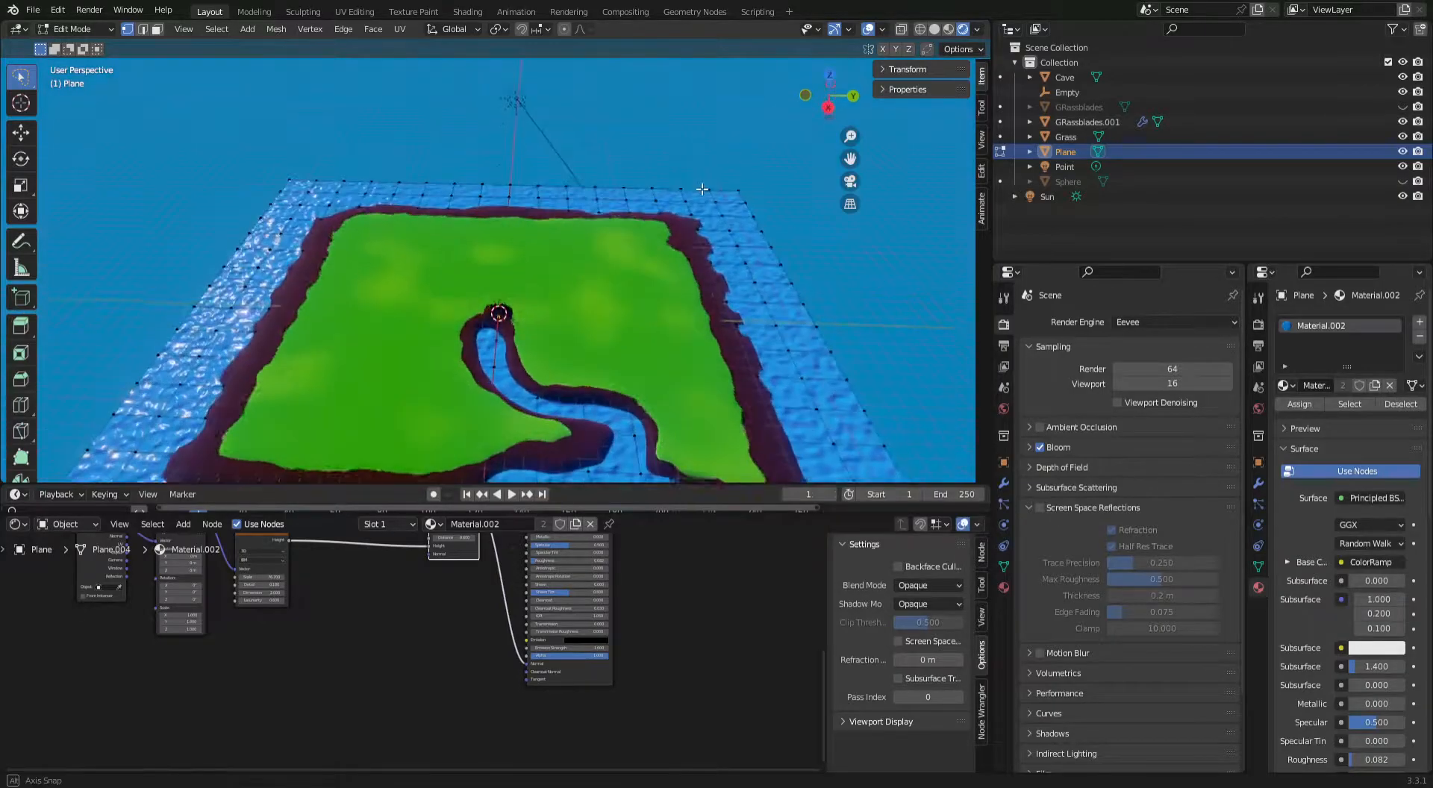
click(829, 82)
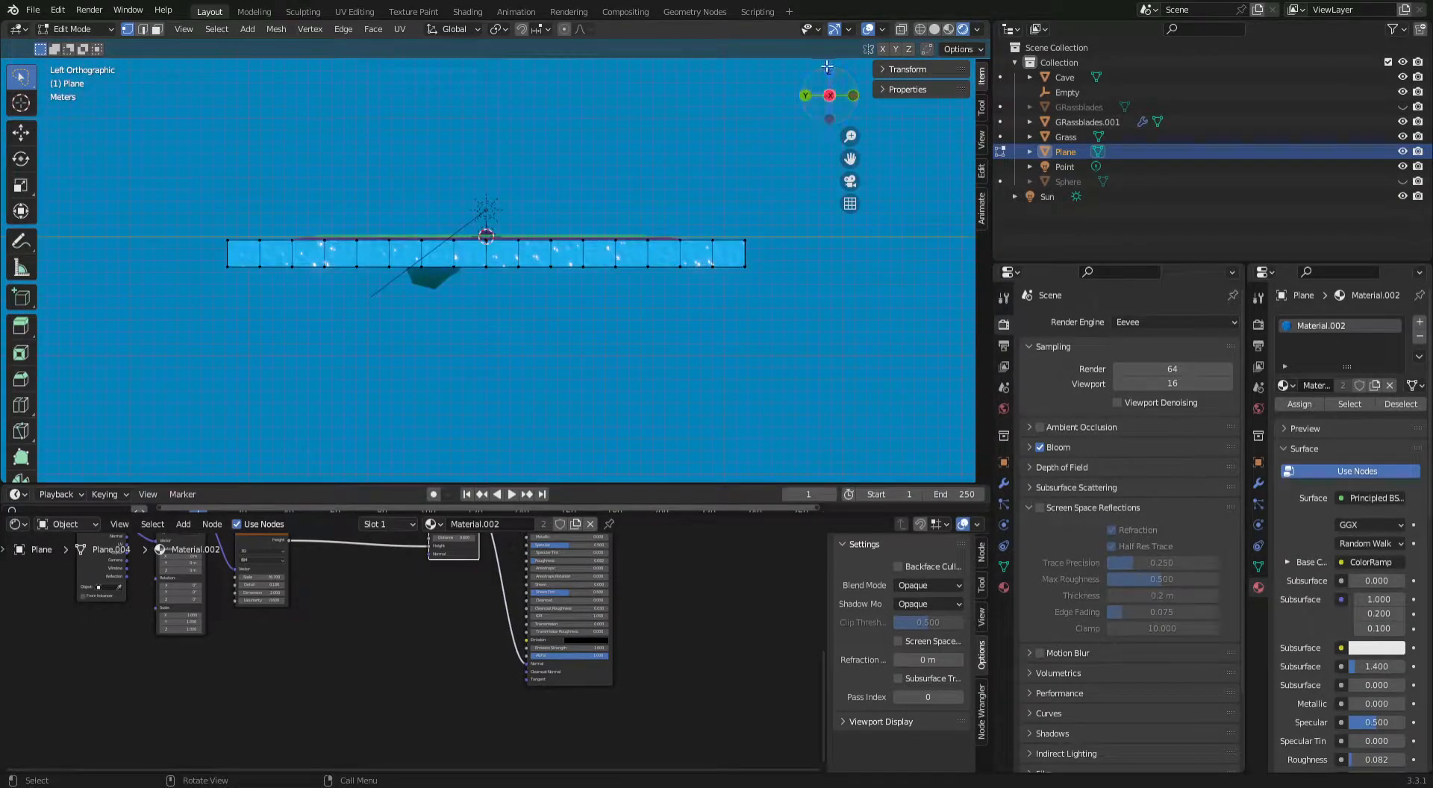
click(828, 74)
scroll(746, 175, down, 2)
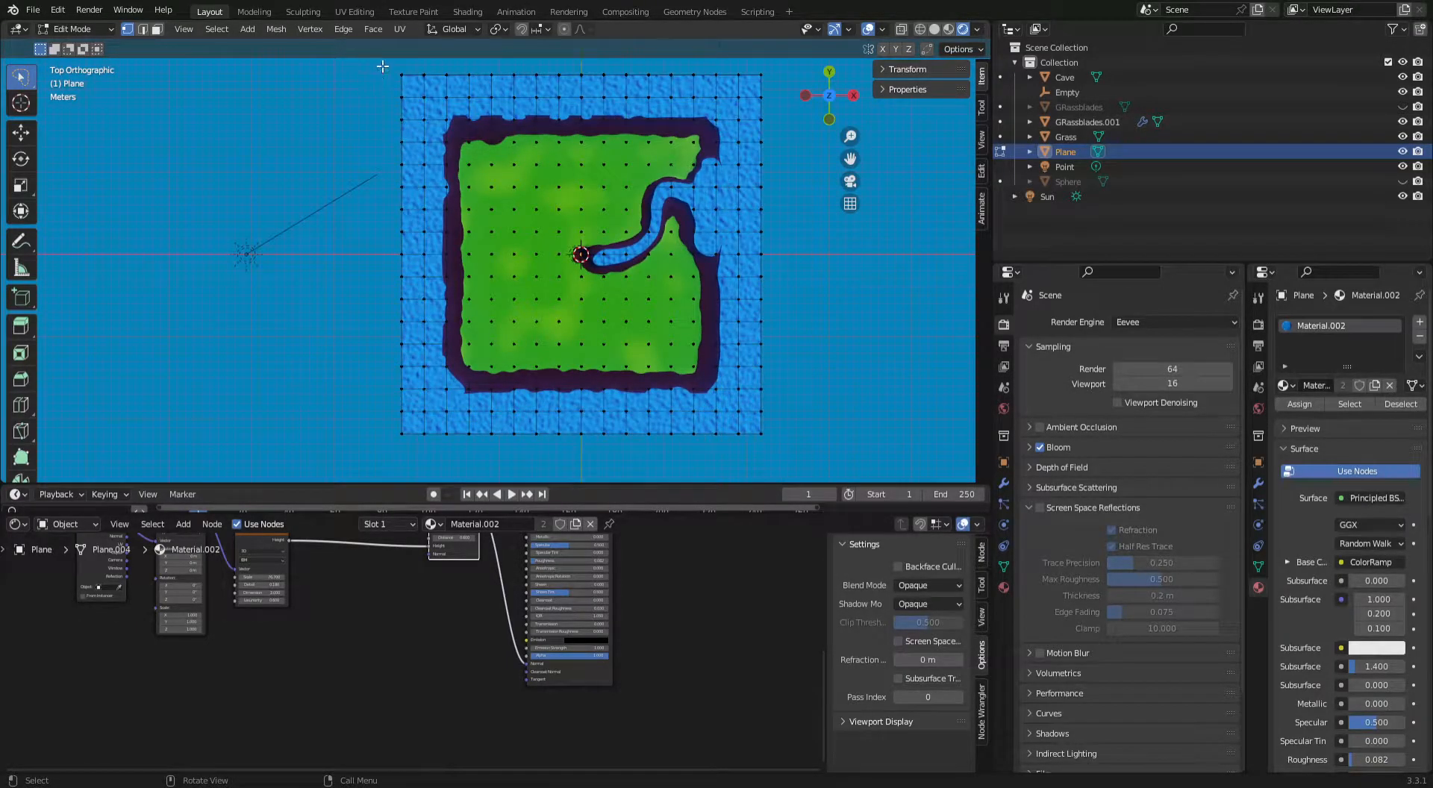
mouse_move(393, 67)
ctrl+right_down()
mouse_move(395, 448)
mouse_move(493, 474)
mouse_move(828, 418)
mouse_move(842, 187)
mouse_move(830, 64)
ctrl+right_up()
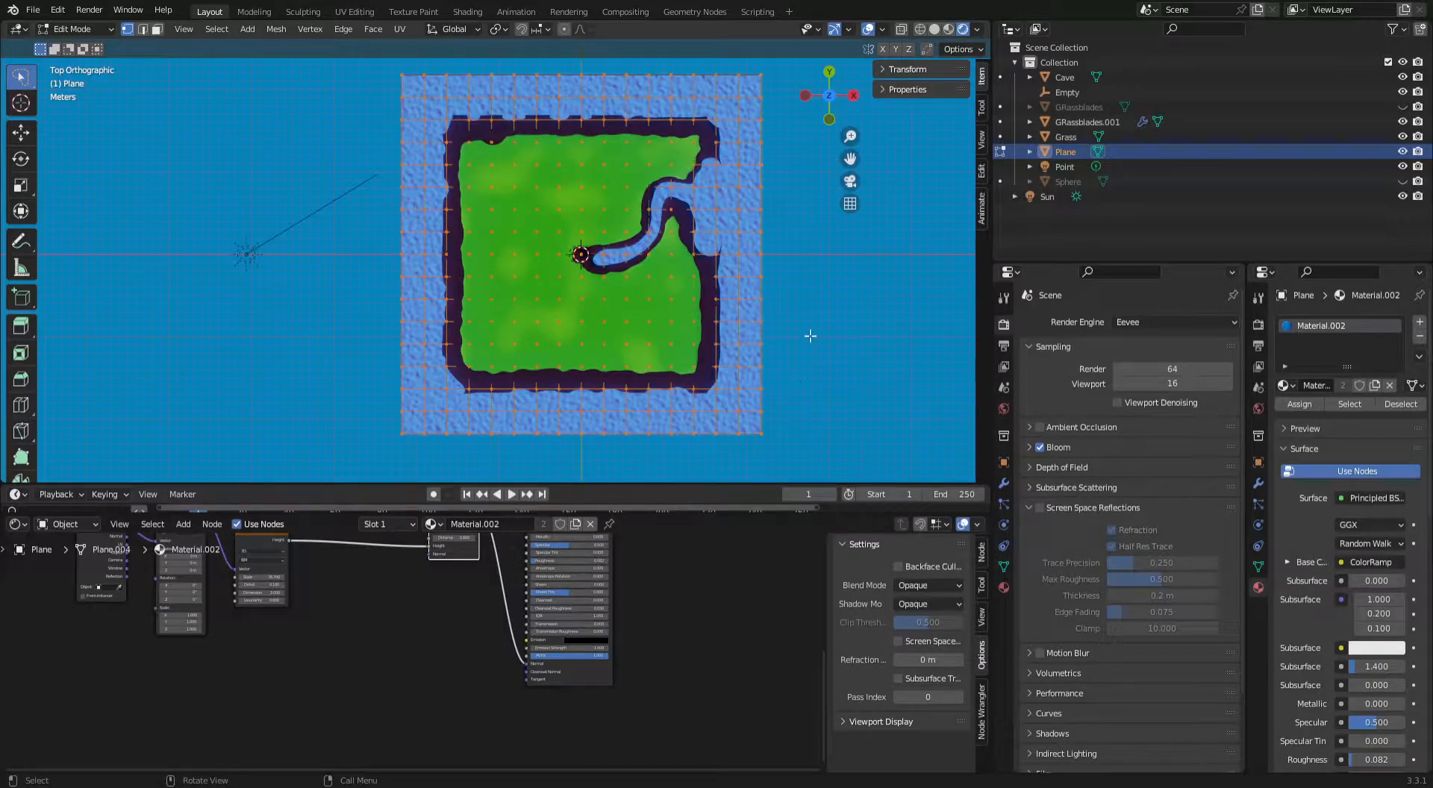
click(30, 83)
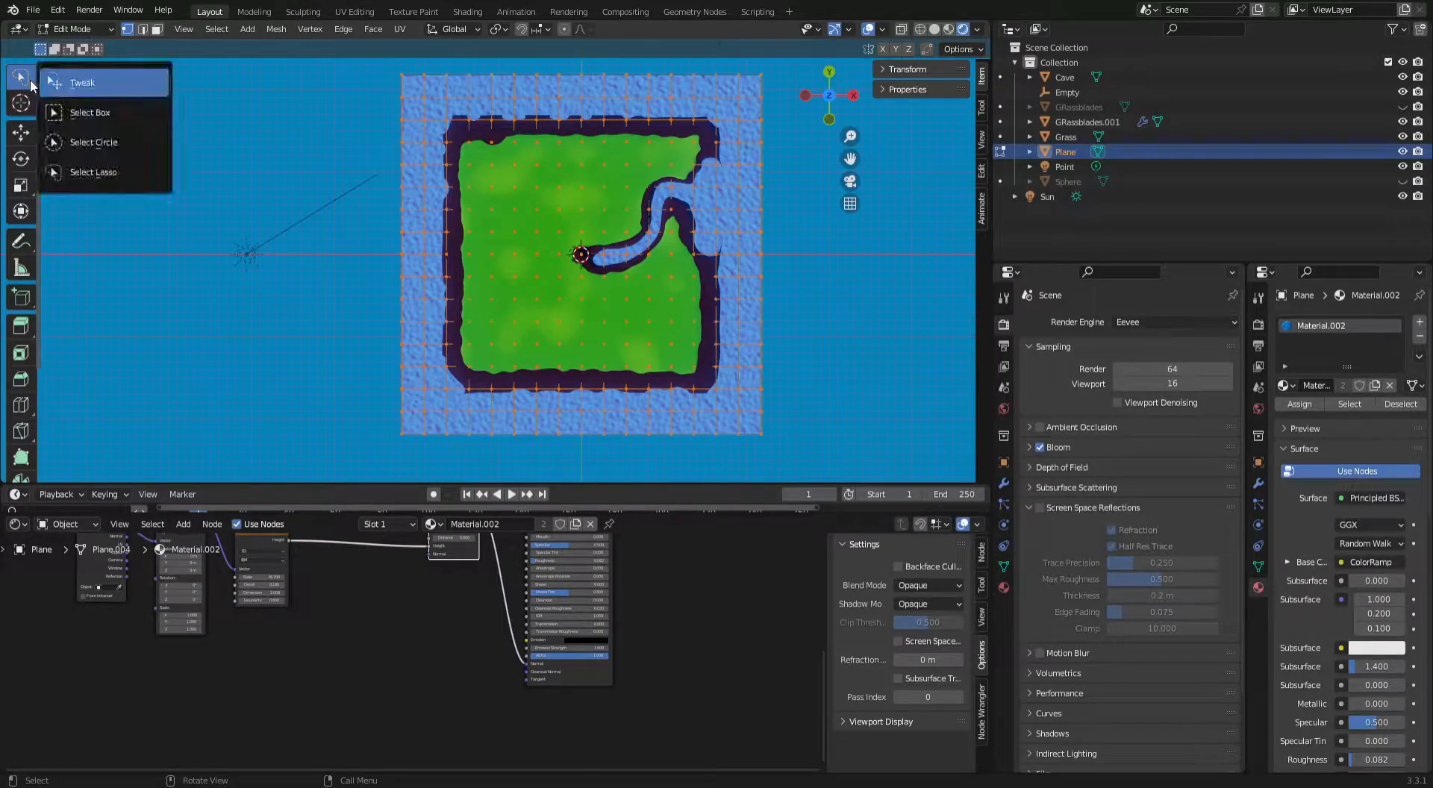
drag(32, 87, 72, 112)
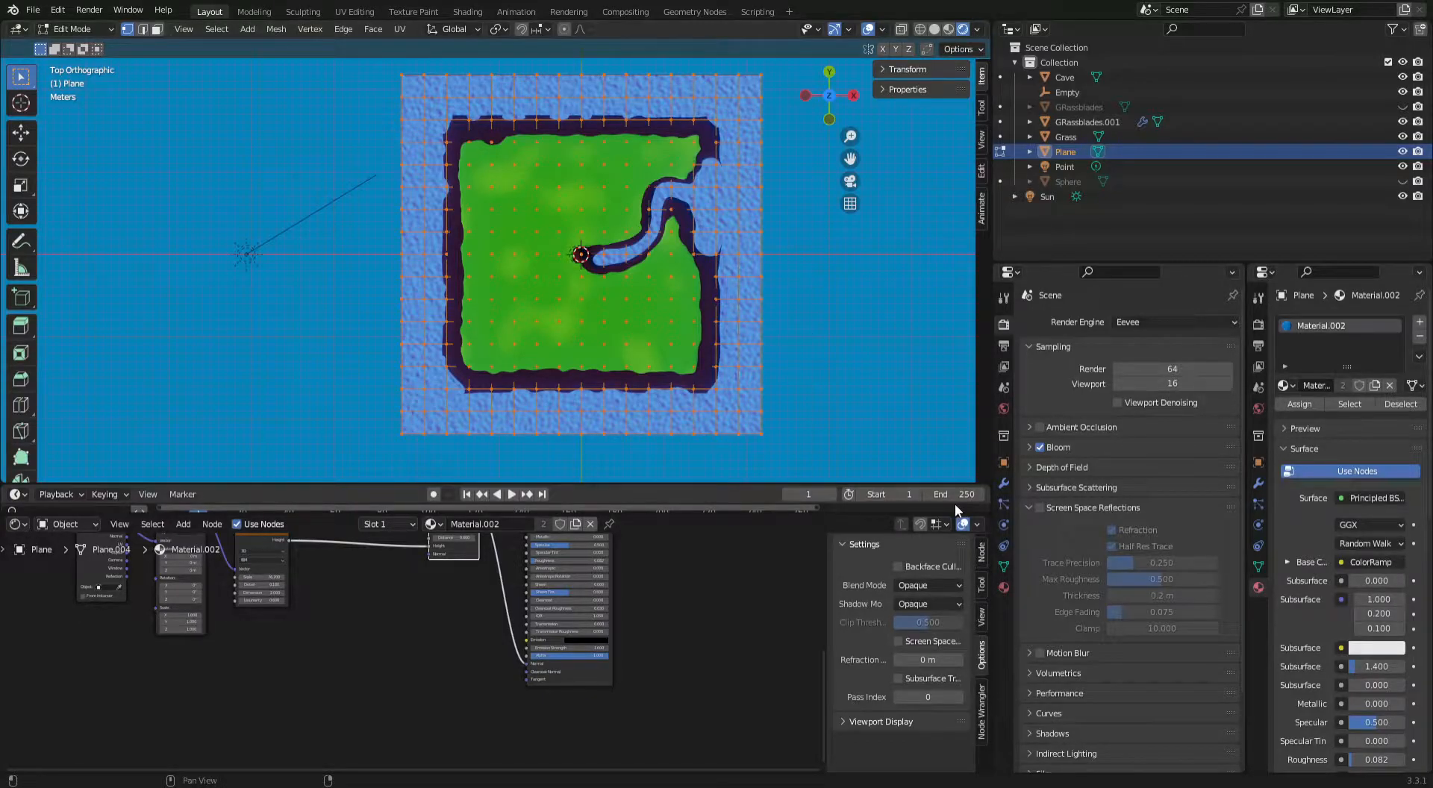
Create a vertex group named waves on the water plane and assign the selected top vertices to it.
click(1003, 569)
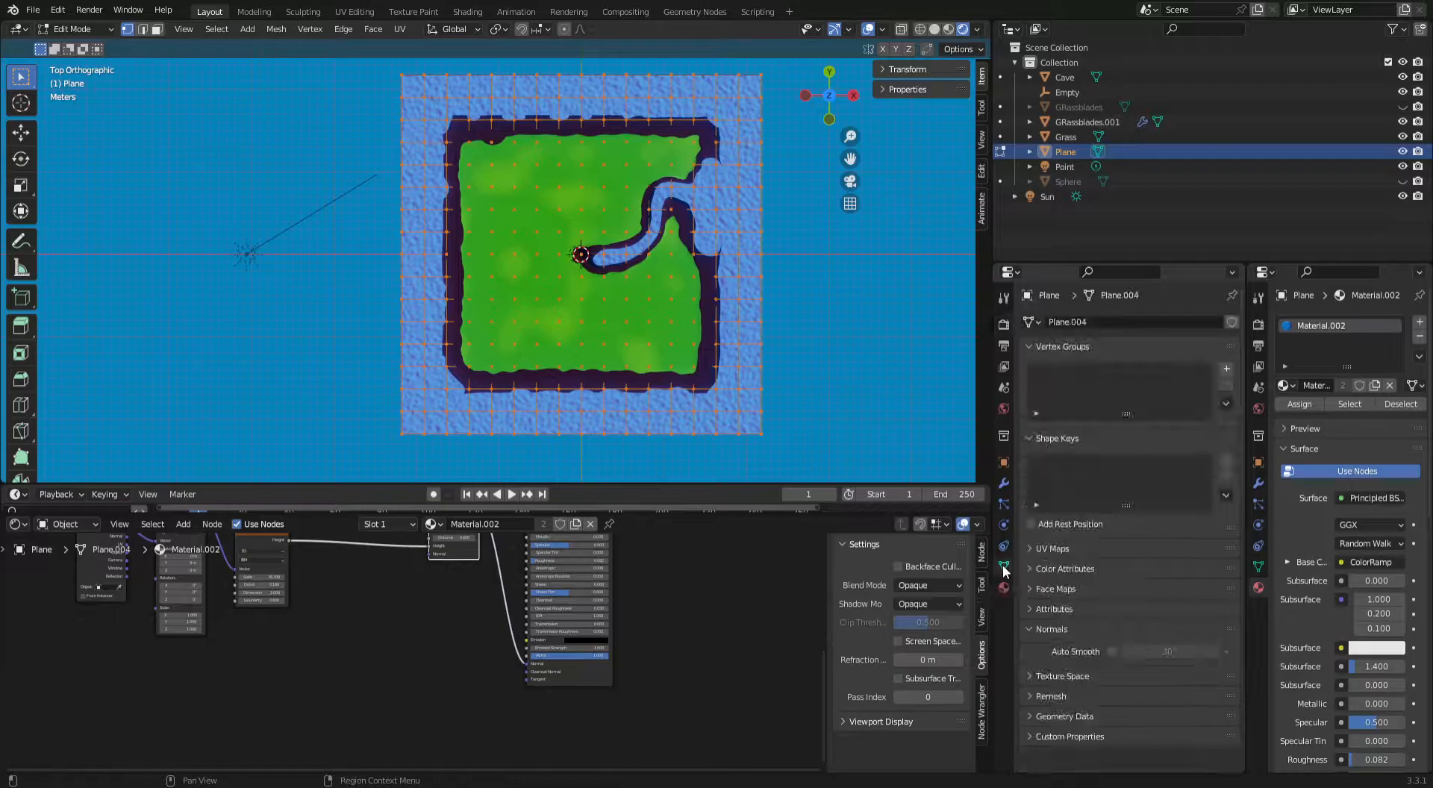
click(1226, 372)
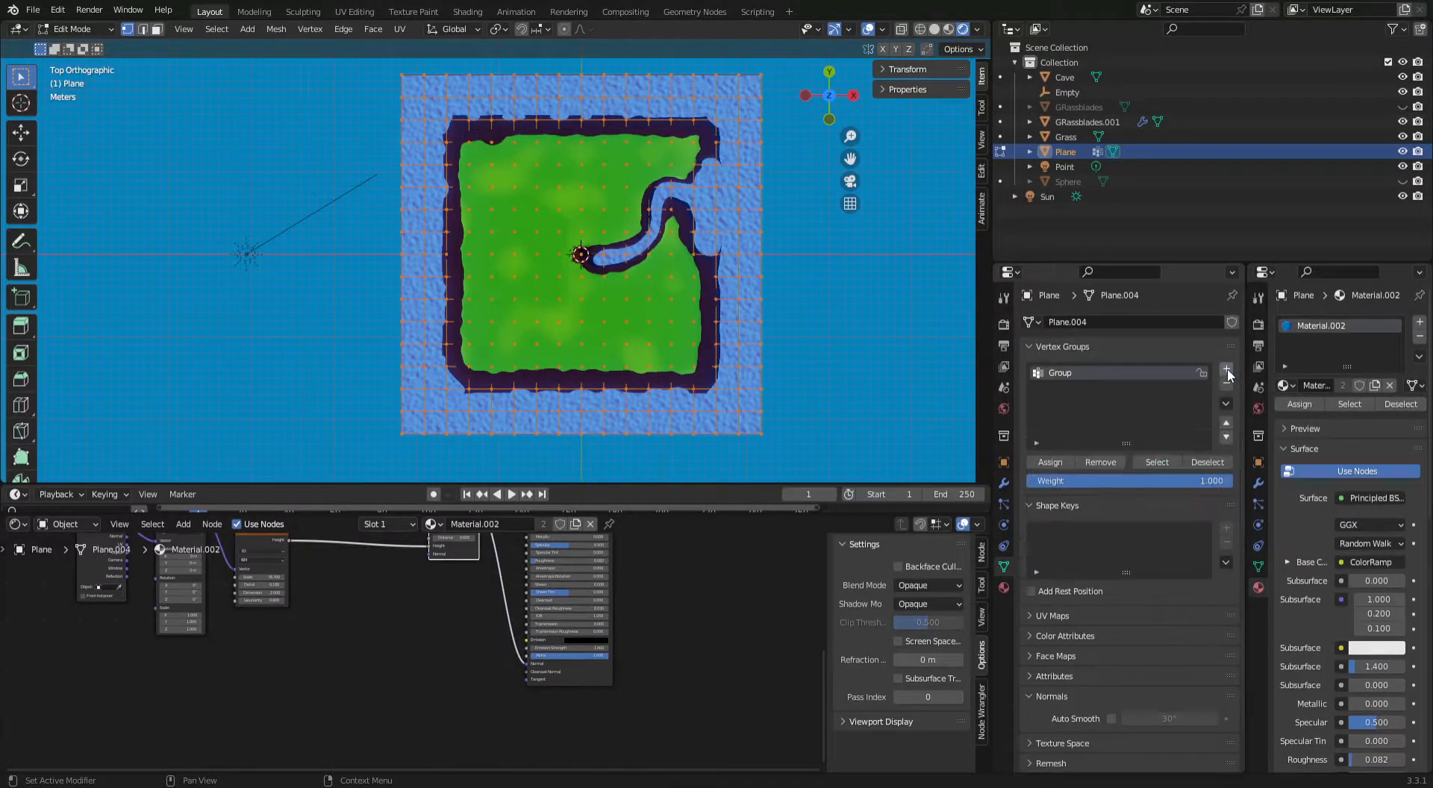
double_click(1095, 372)
text(waves)
click(1050, 462)
Check the waves group's assignment by deselecting and reselecting its vertices and viewing the mesh from the side.
middle_drag(755, 382, 675, 233)
click(1206, 462)
click(1164, 462)
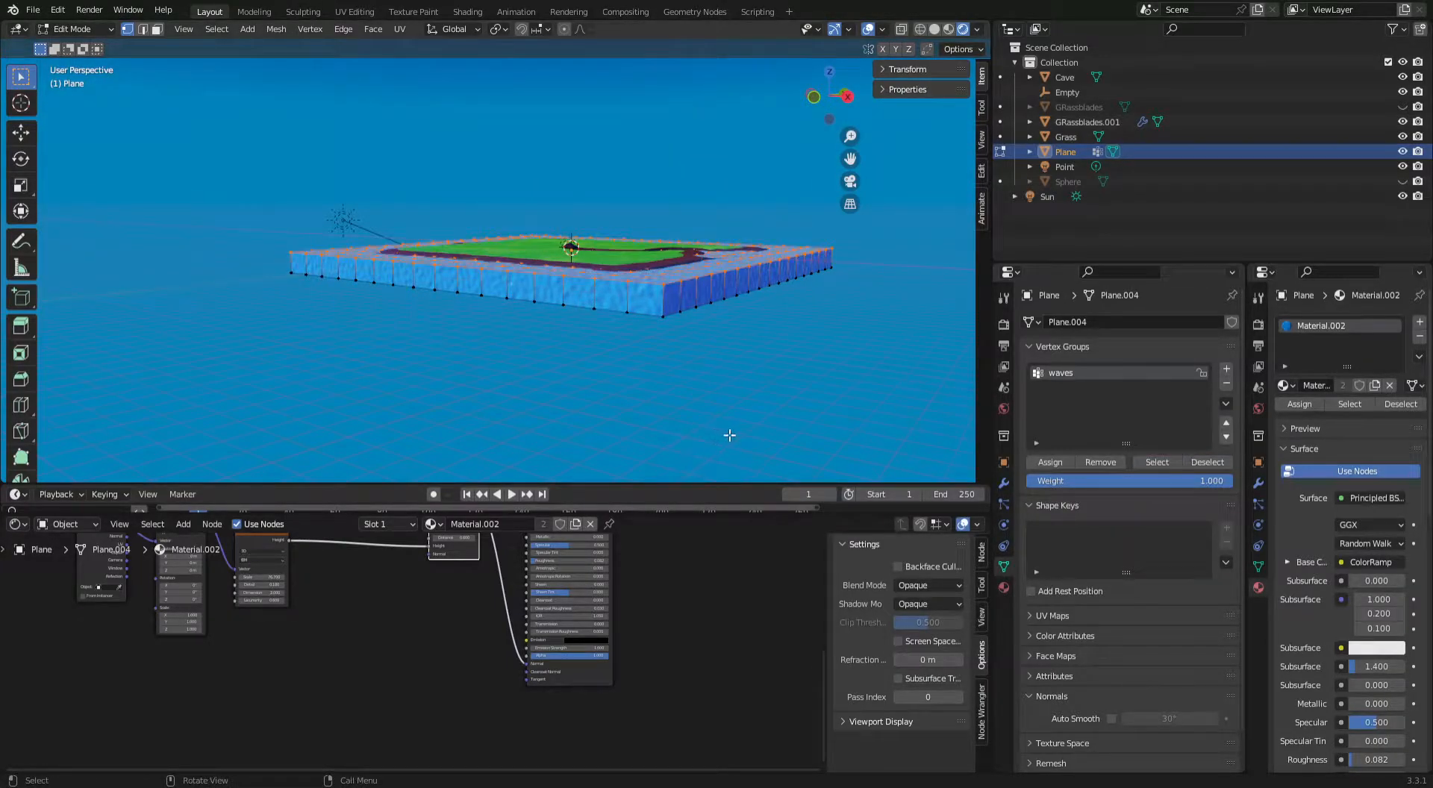
middle_drag(542, 341, 617, 394)
scroll(619, 350, up, 2)
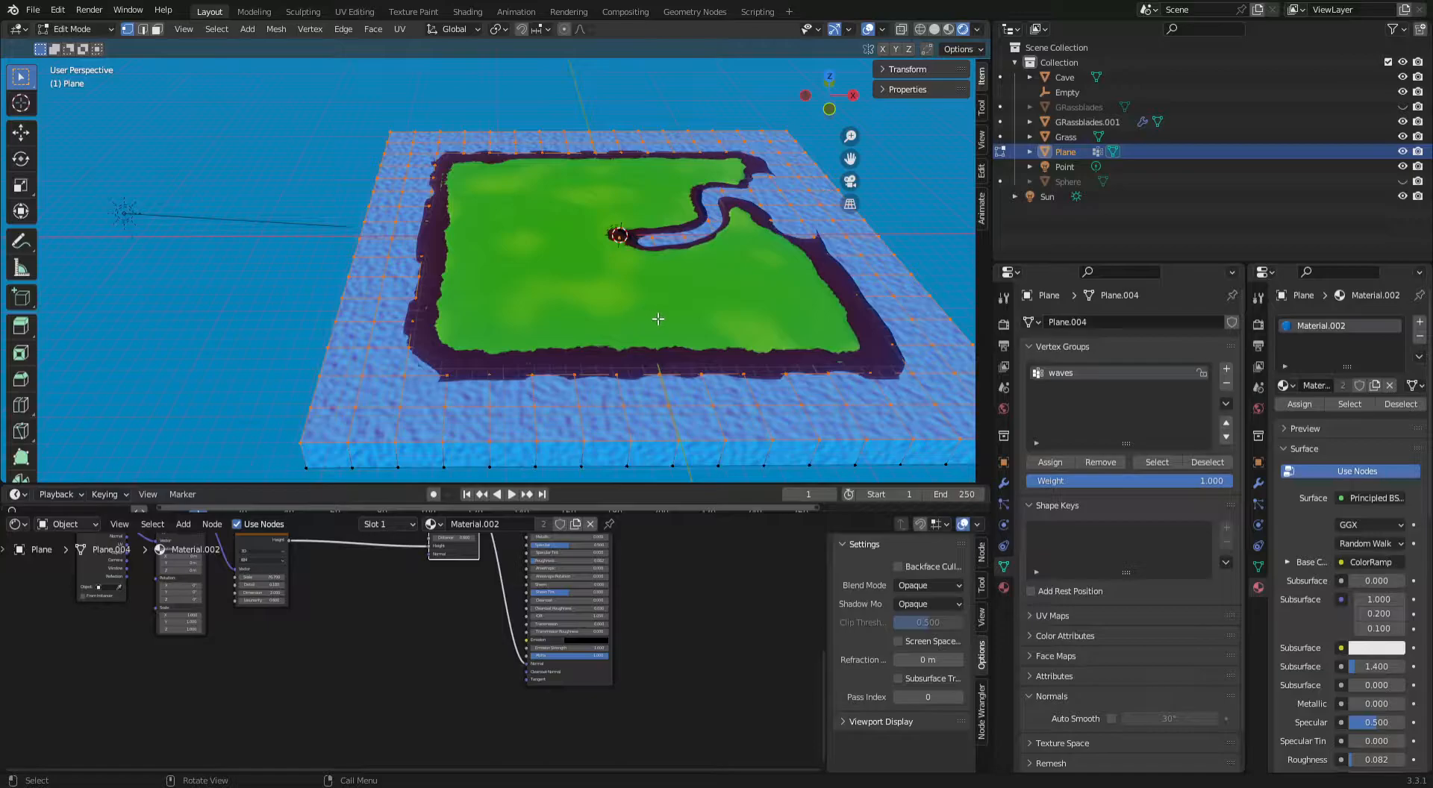
Add a Displace modifier to the water plane and check its effect in Object Mode.
click(1004, 484)
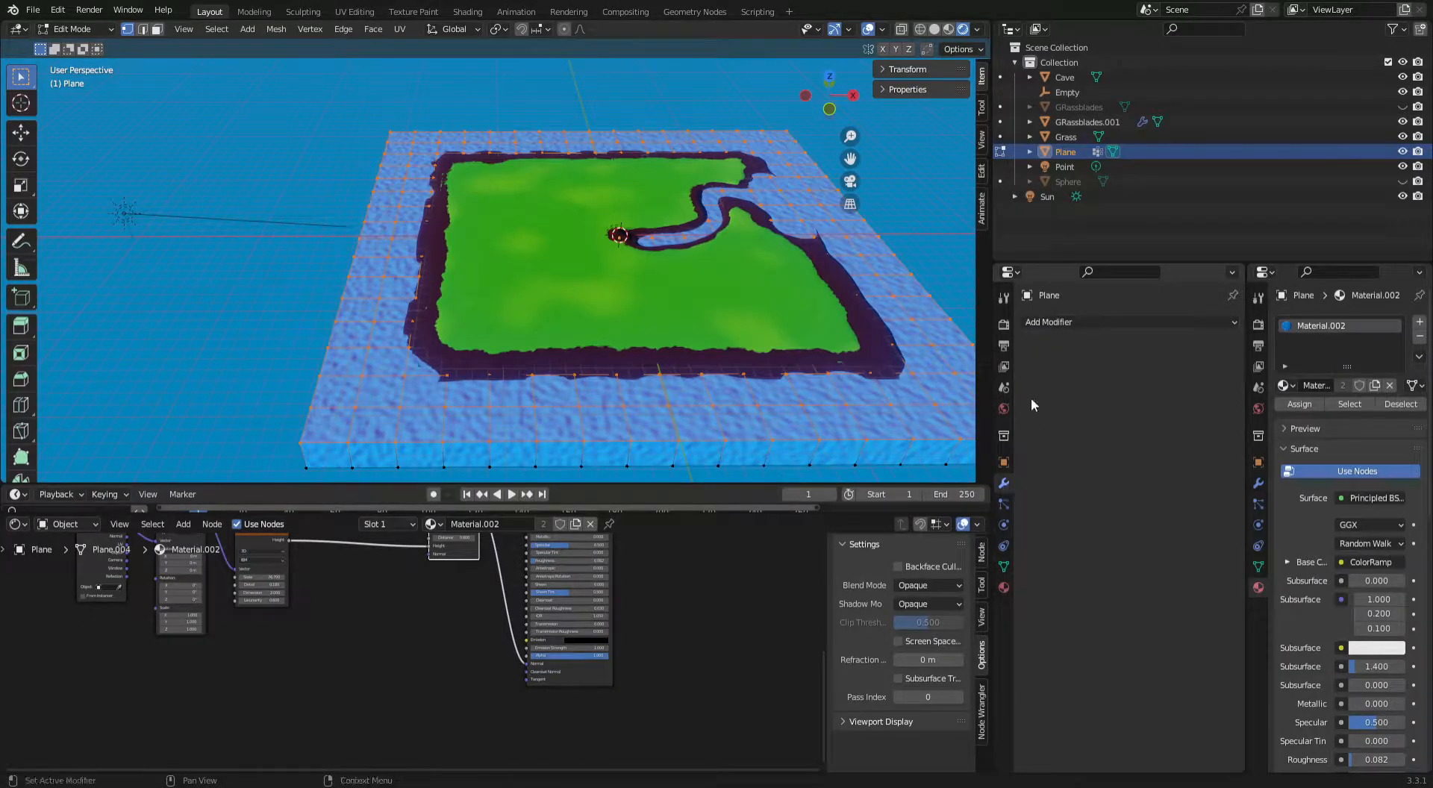
click(1089, 325)
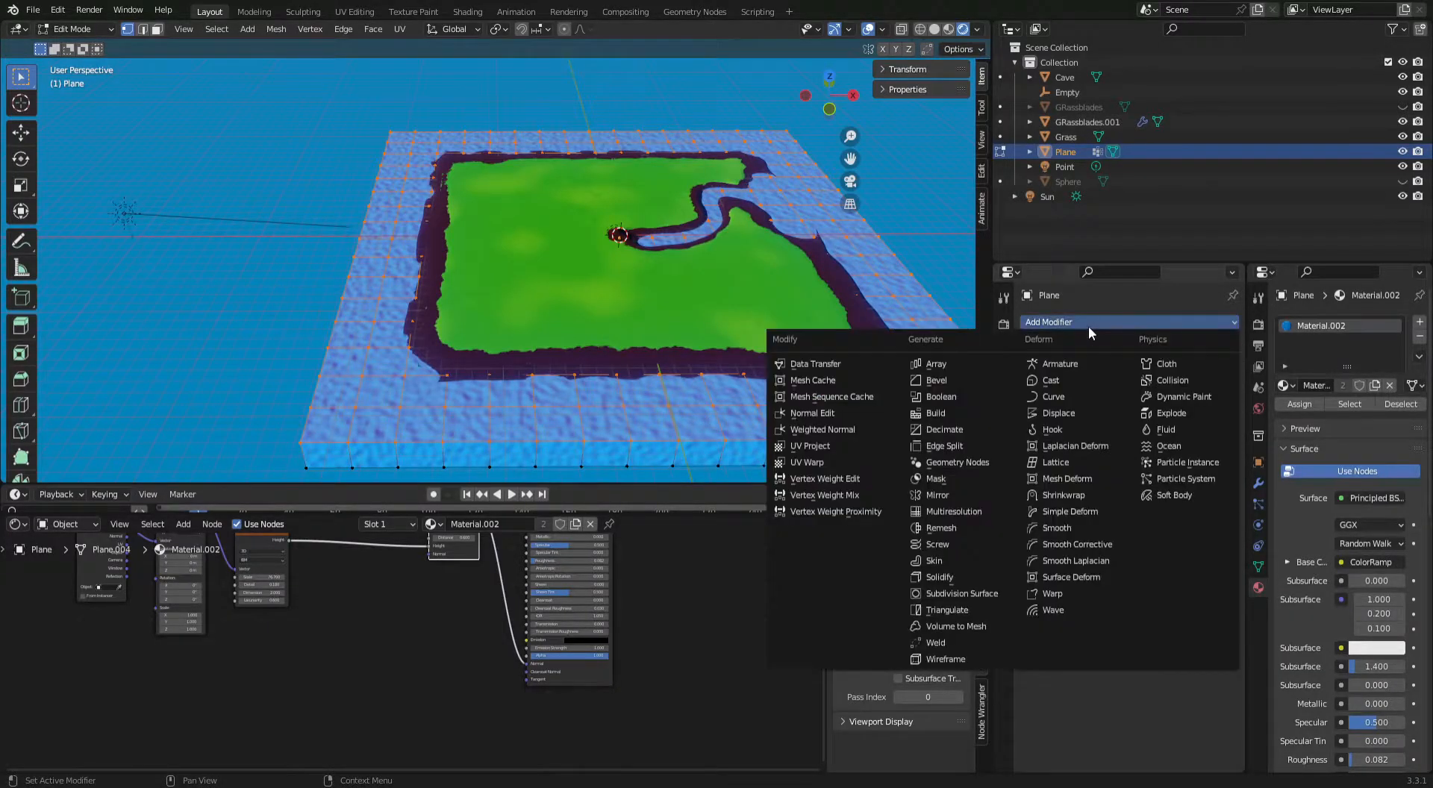
click(1054, 415)
middle_drag(840, 345, 825, 303)
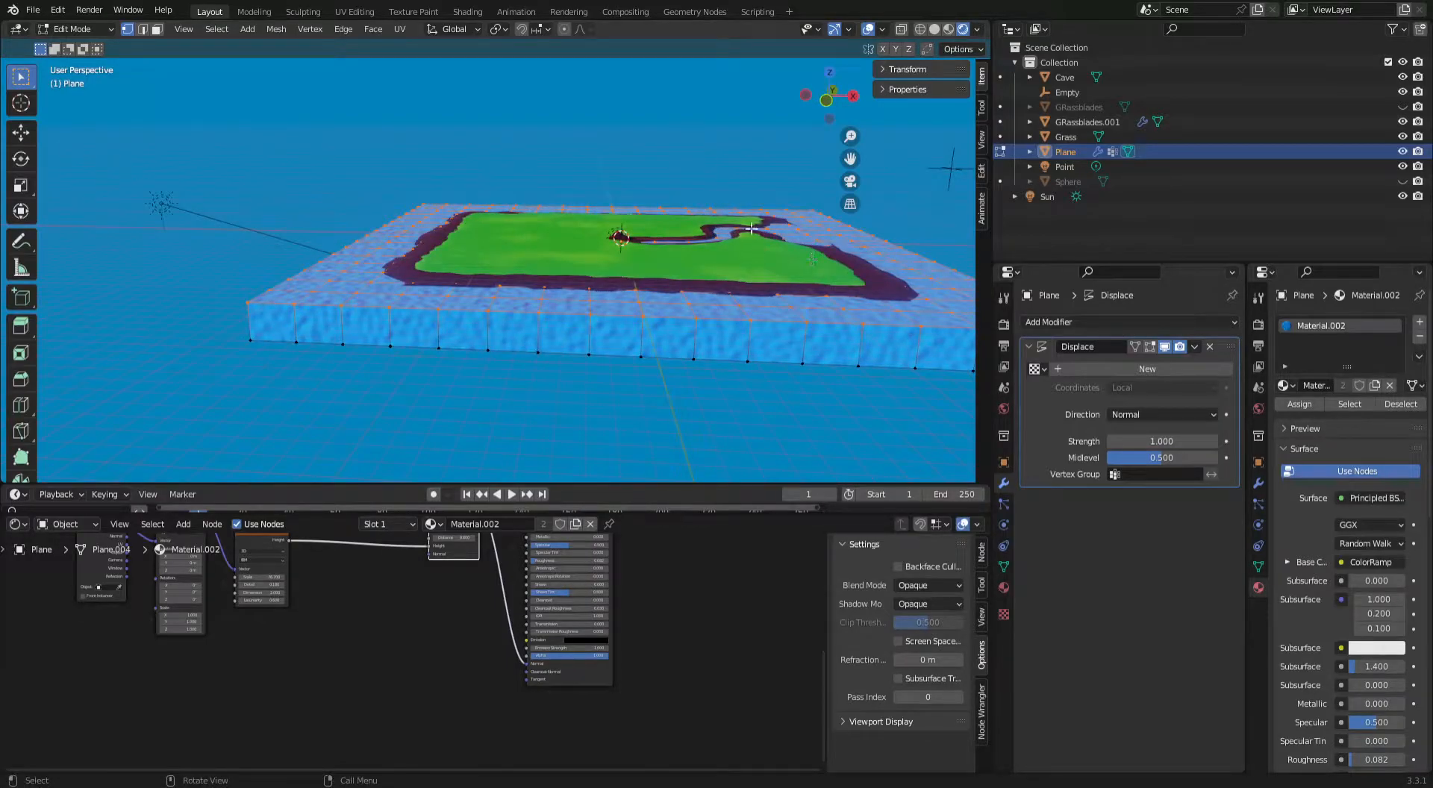
key(Tab)
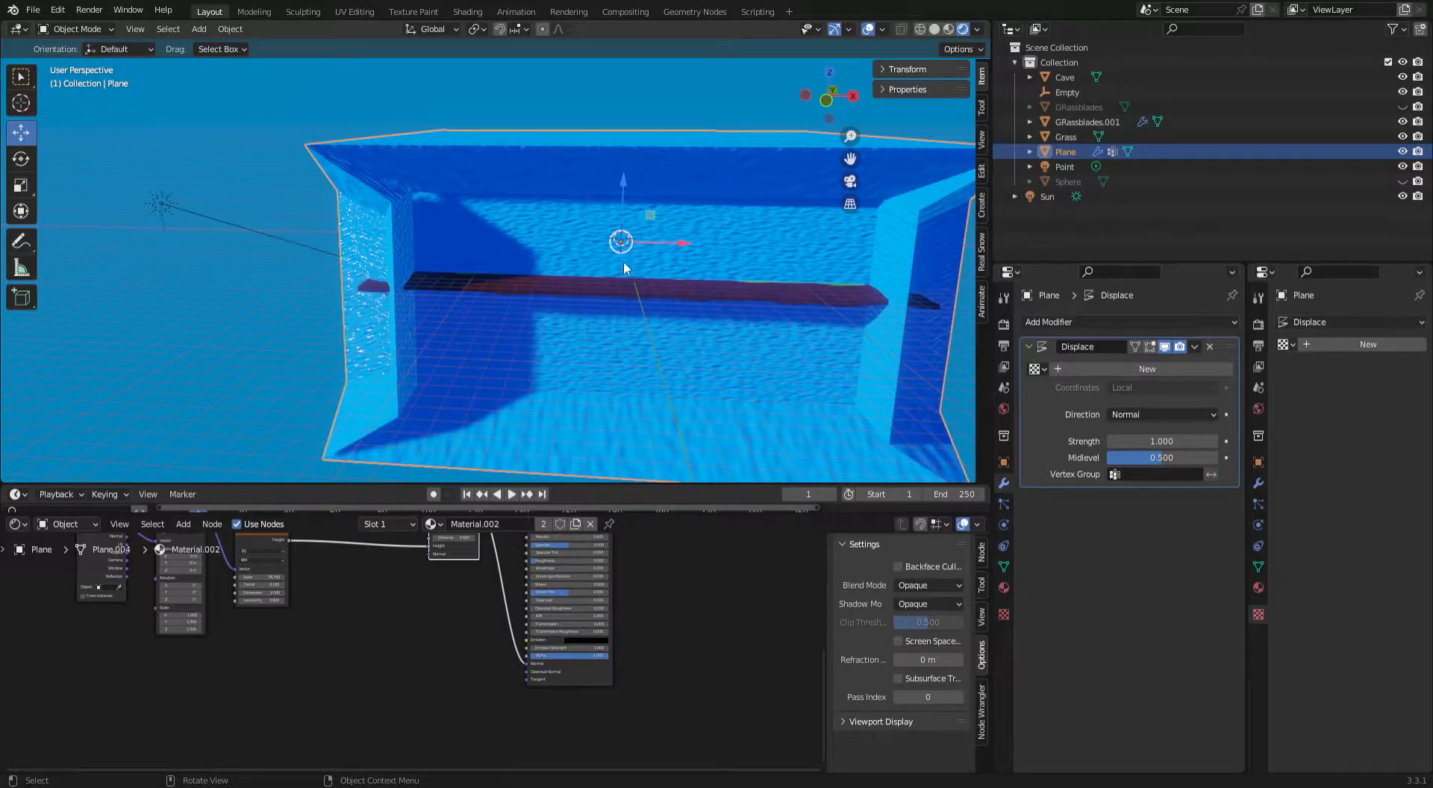
key(Tab)
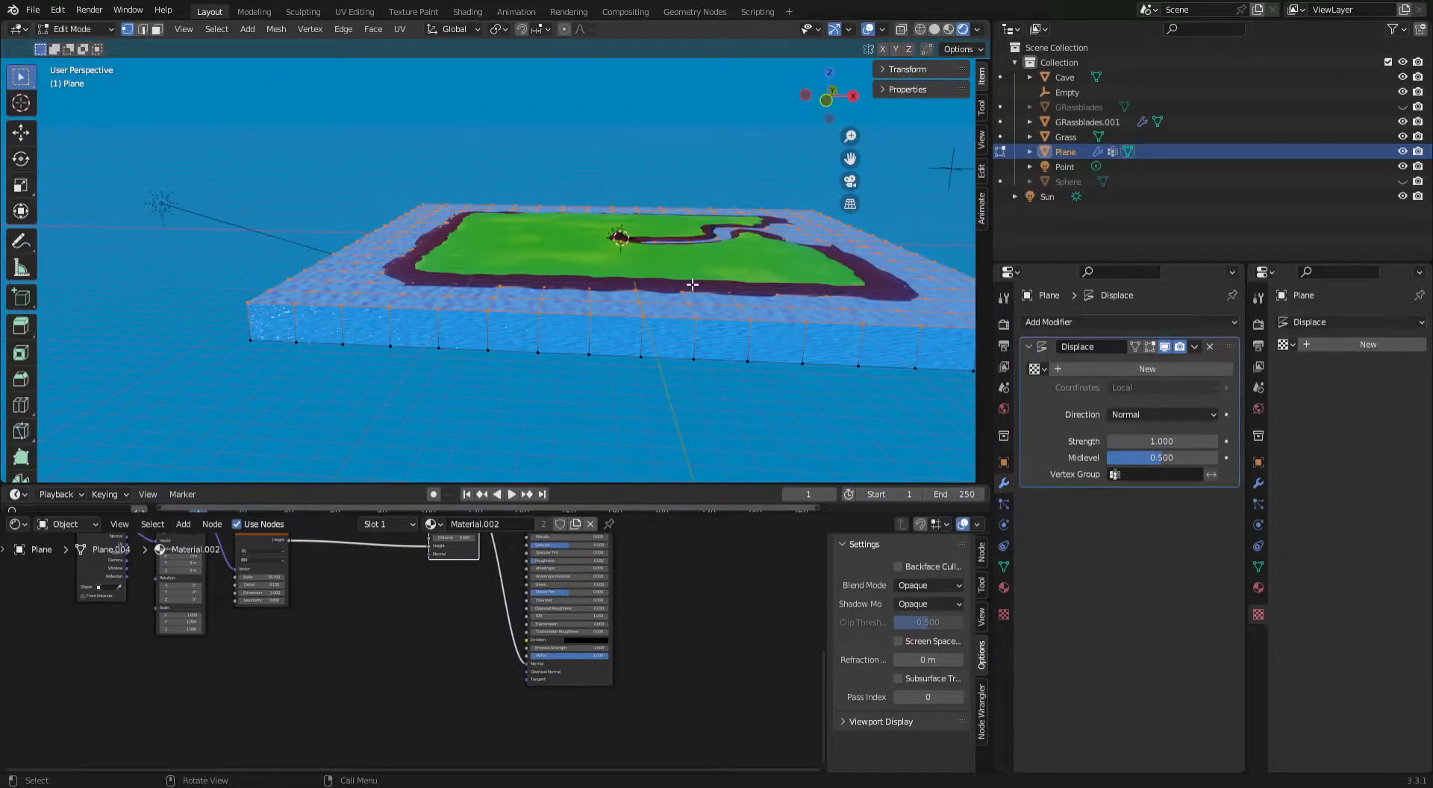
Limit the Displace modifier to the waves vertex group and check the water's shape in Object Mode.
click(1149, 474)
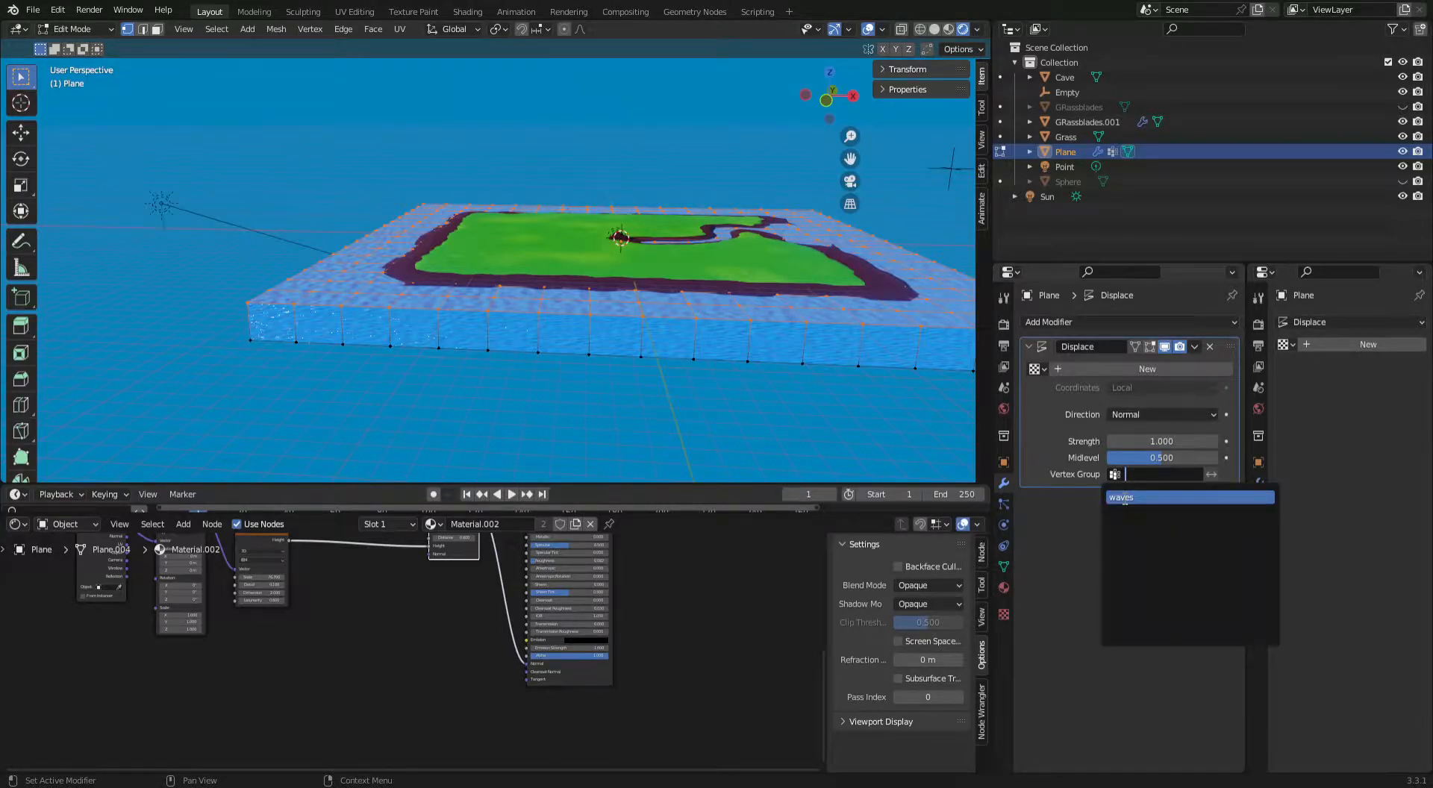
click(1124, 498)
key(Tab)
middle_drag(639, 369, 521, 353)
middle_drag(549, 361, 642, 363)
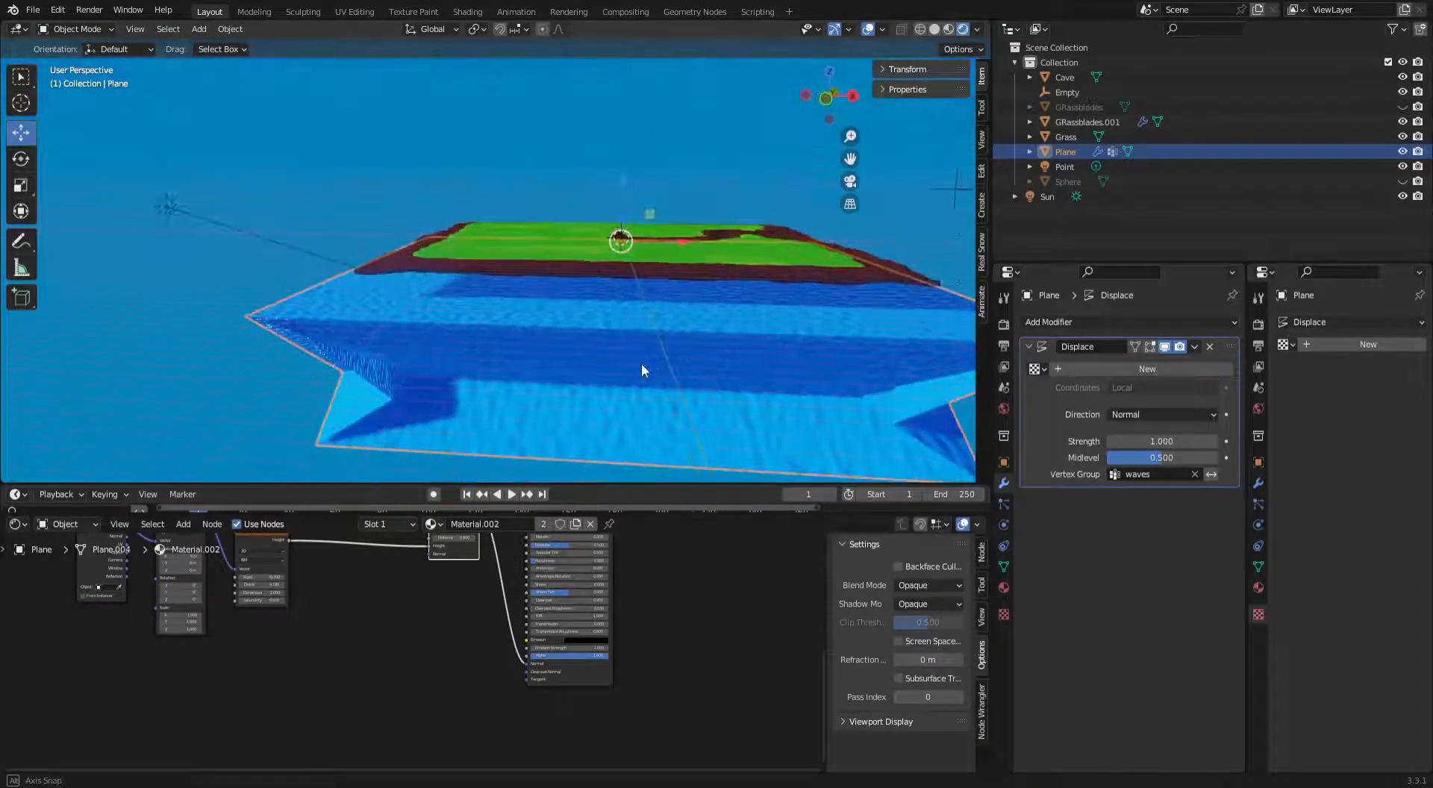
key(Tab)
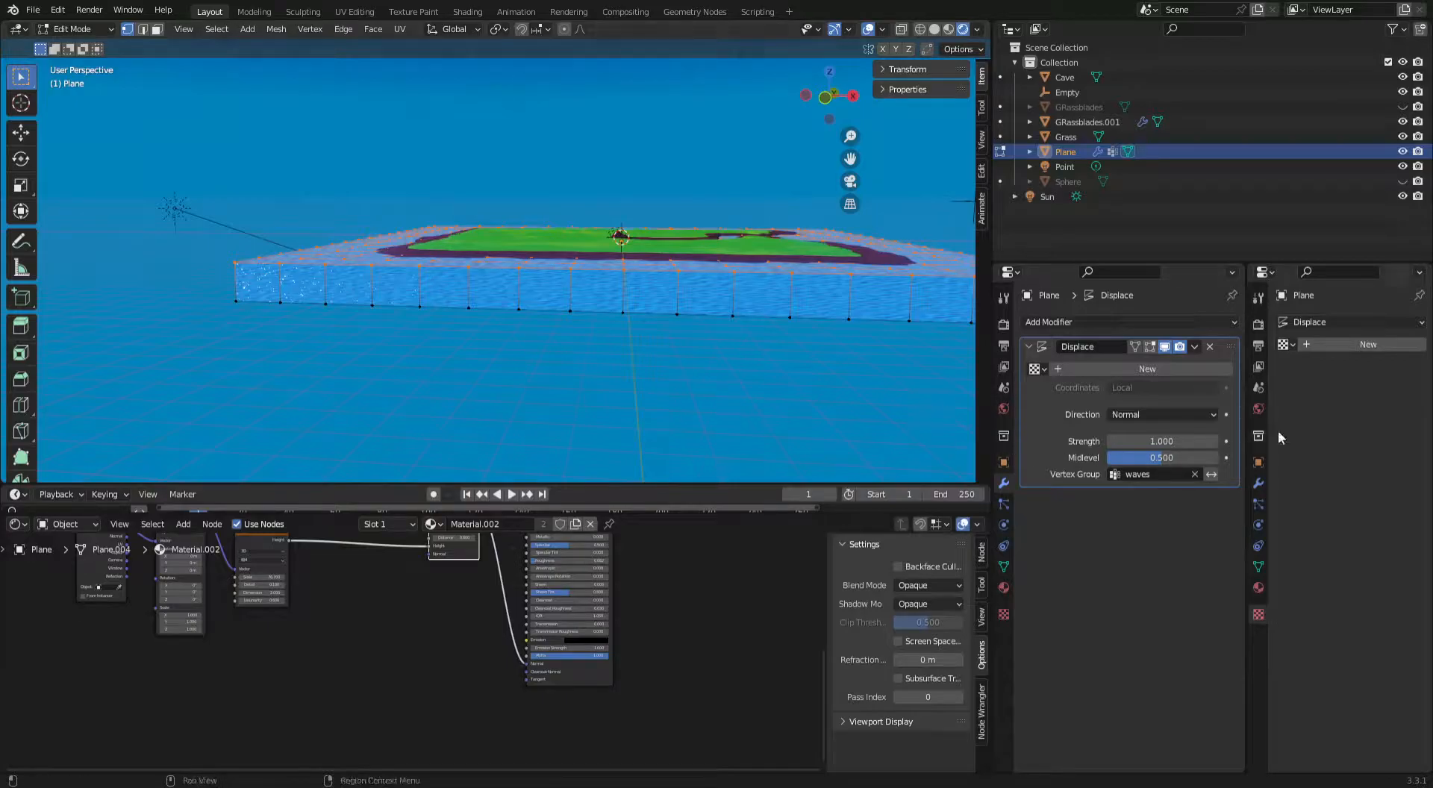
Give the Displace modifier a new Clouds texture and display the modifier's effect in Edit Mode.
click(1318, 345)
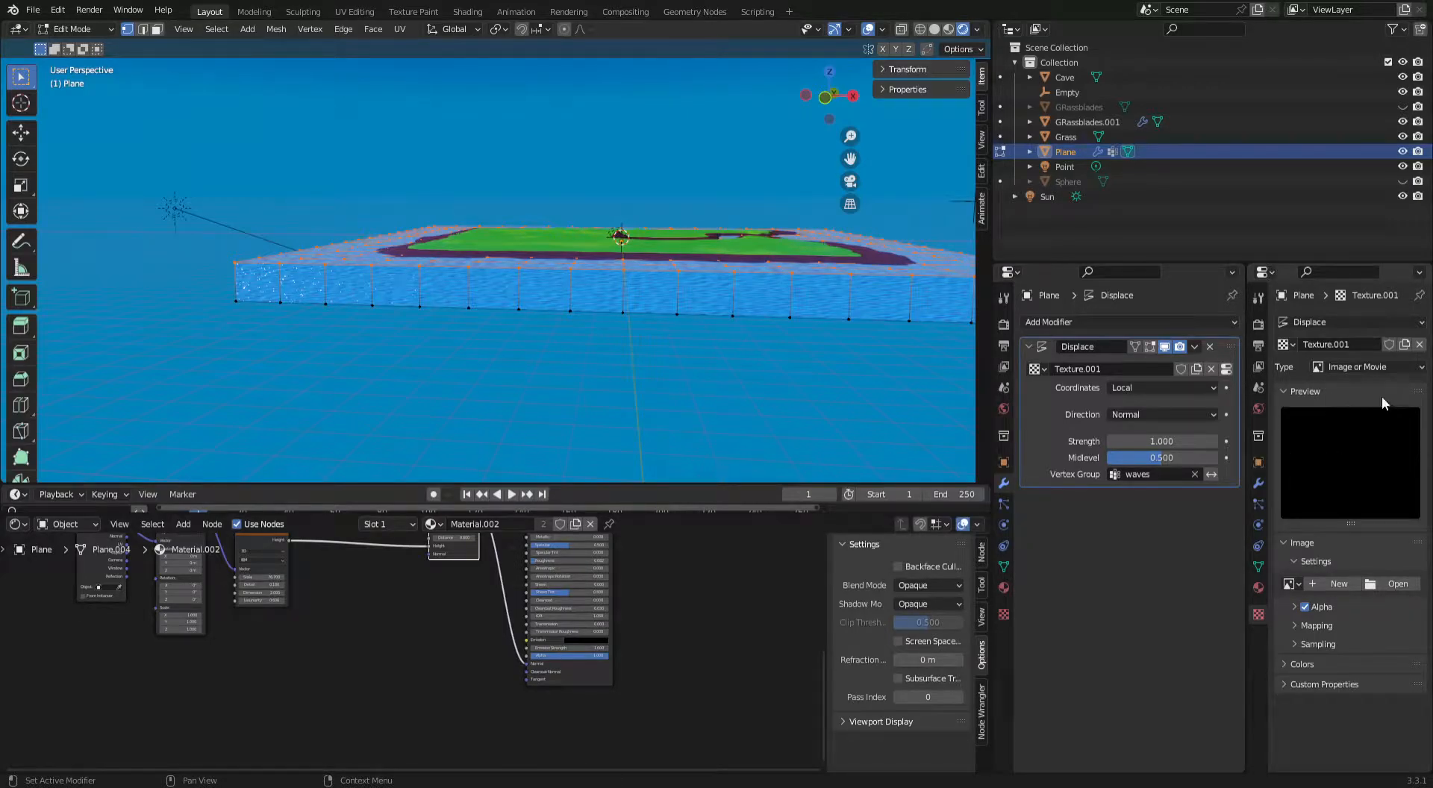
click(1372, 364)
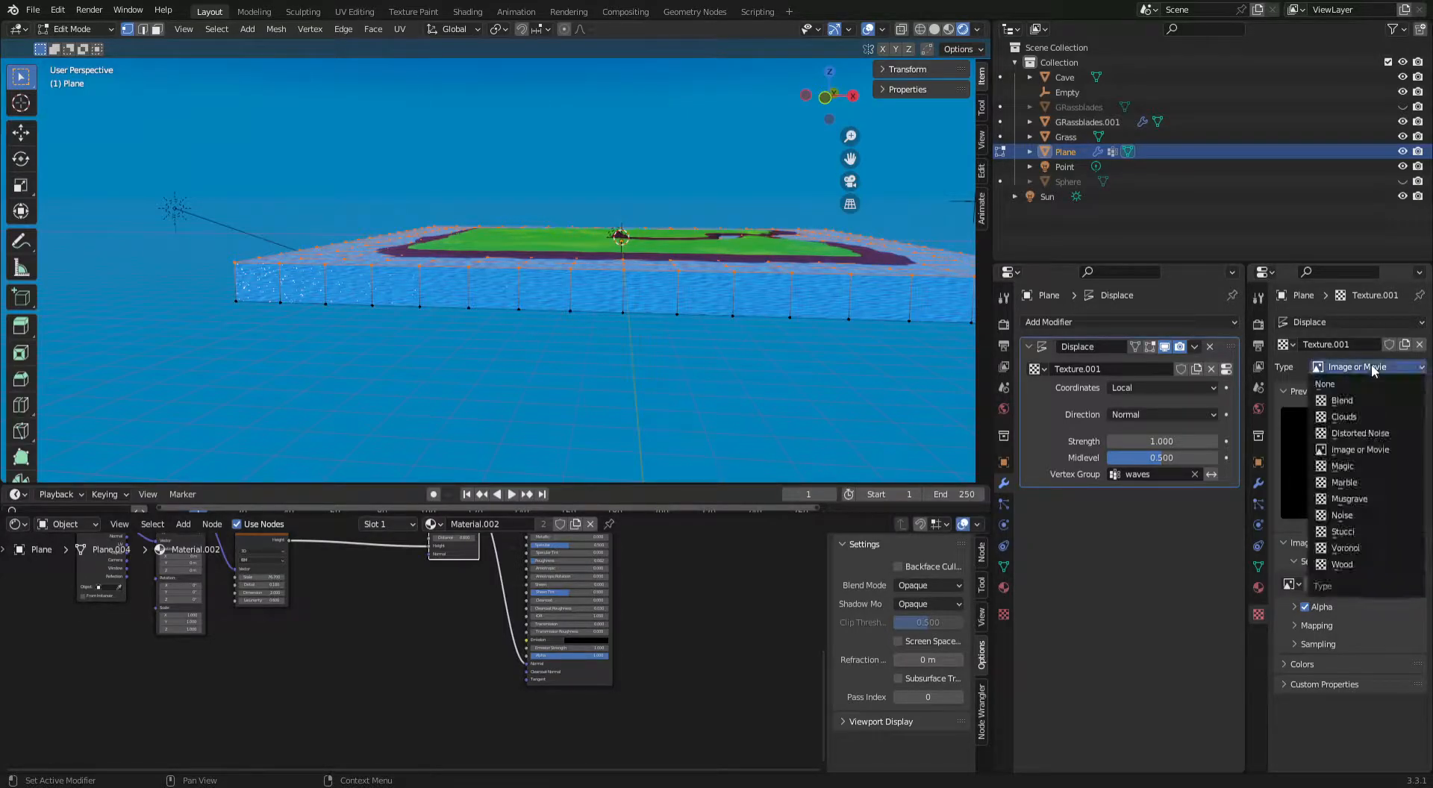
click(1348, 422)
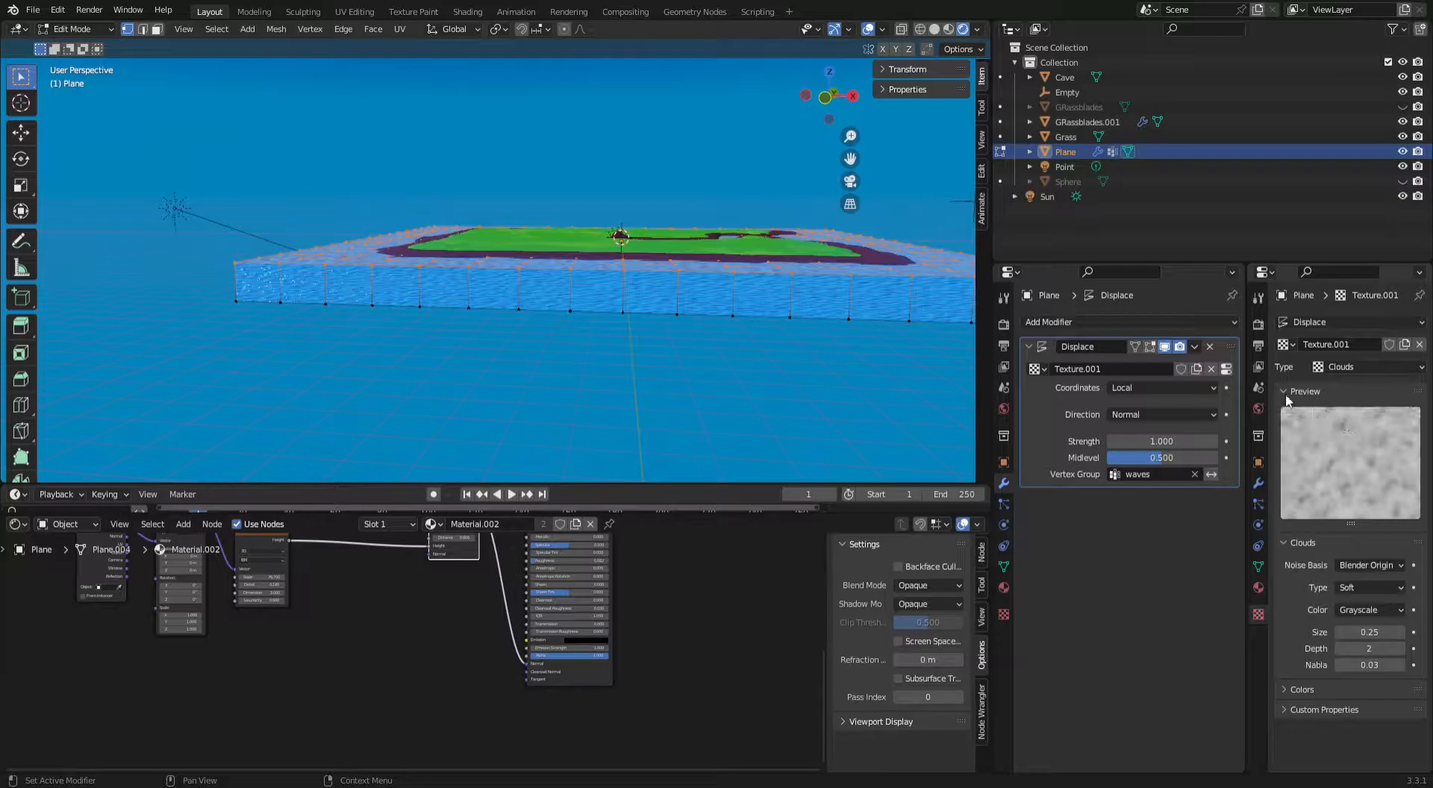
click(1150, 348)
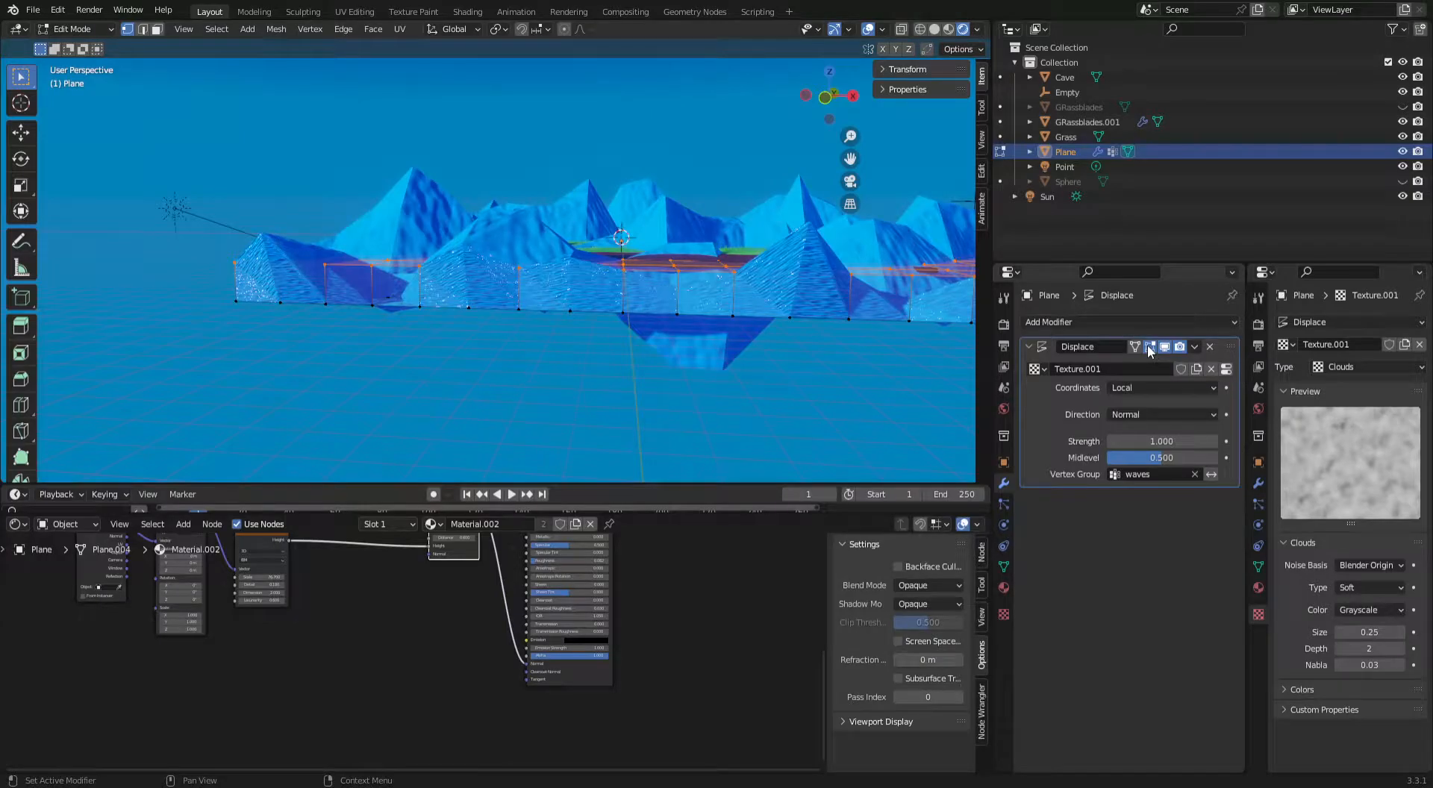
middle_drag(721, 290, 560, 306)
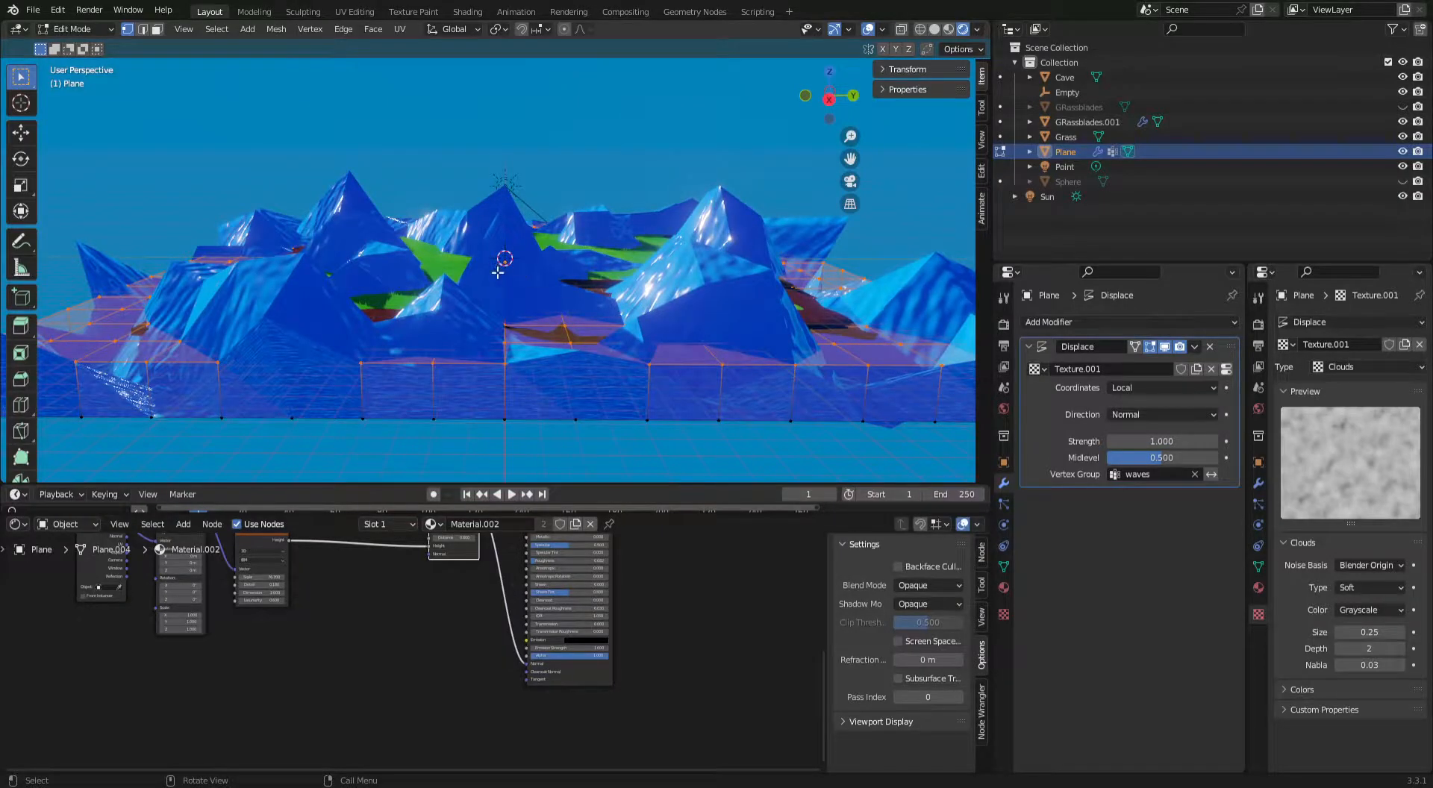
middle_drag(498, 272, 746, 268)
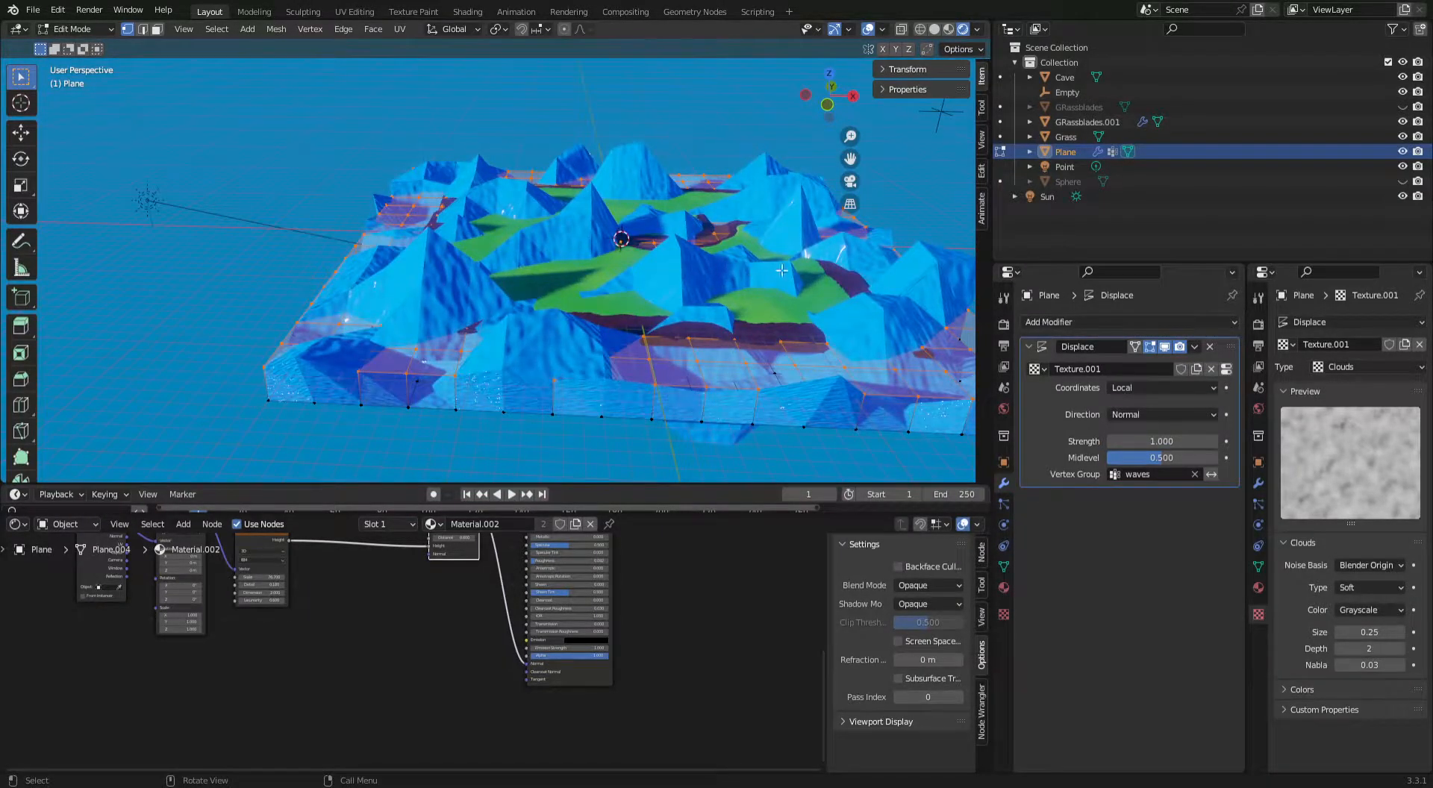
Try a Displace strength of 0.1 on the water plane.
click(1162, 441)
text(0.1)
key(Return)
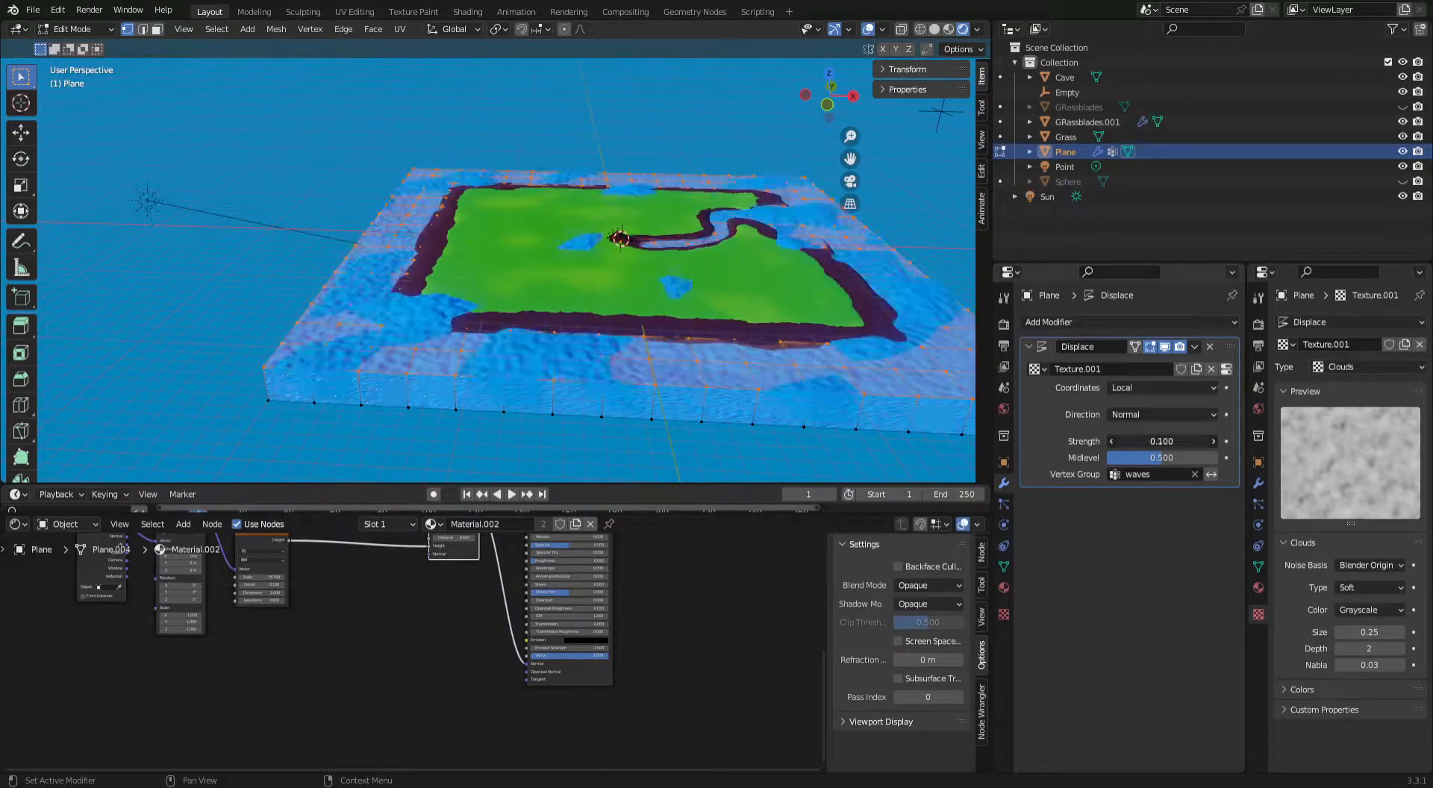
Set the Displace modifier's strength to 0.01.
click(1168, 441)
text(0.01)
key(Return)
Increase the Clouds texture's size to 0.57 for broader waves.
scroll(747, 183, up, 2)
middle_drag(734, 218, 695, 262)
scroll(726, 194, up, 1)
scroll(696, 262, up, 1)
scroll(696, 262, down, 1)
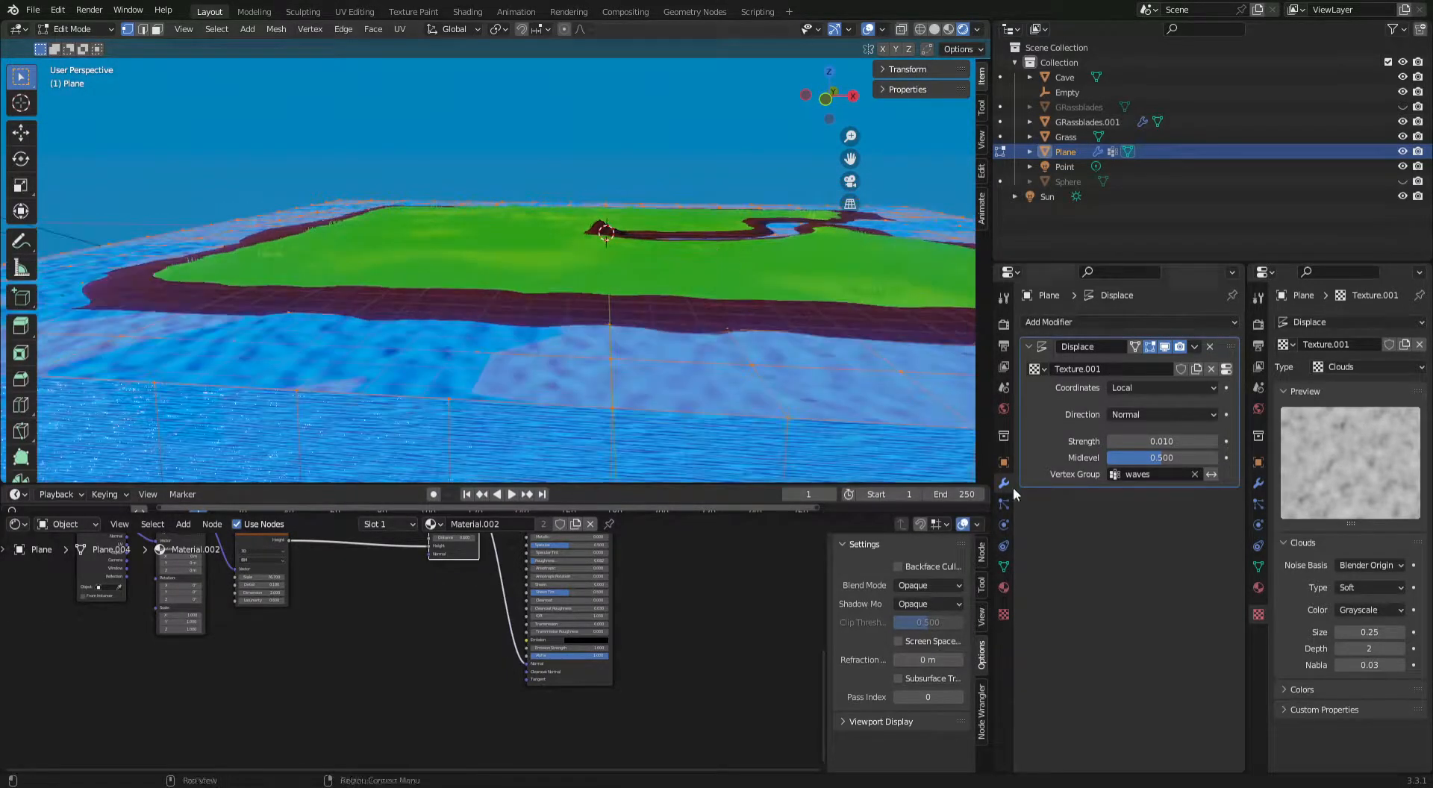
drag(1370, 633, 1402, 632)
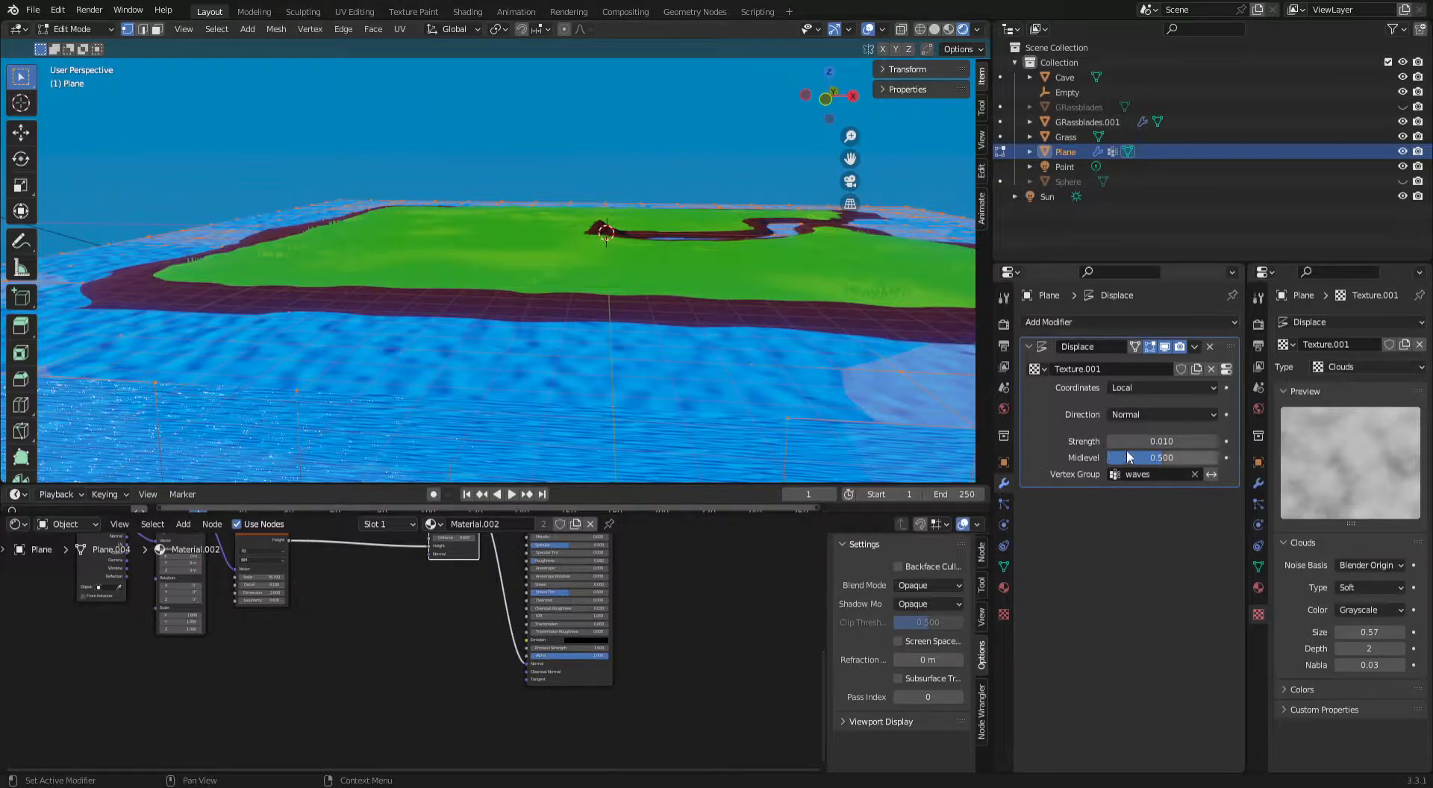
Return to Object Mode and examine the displaced water along the island's shore.
scroll(790, 260, down, 1)
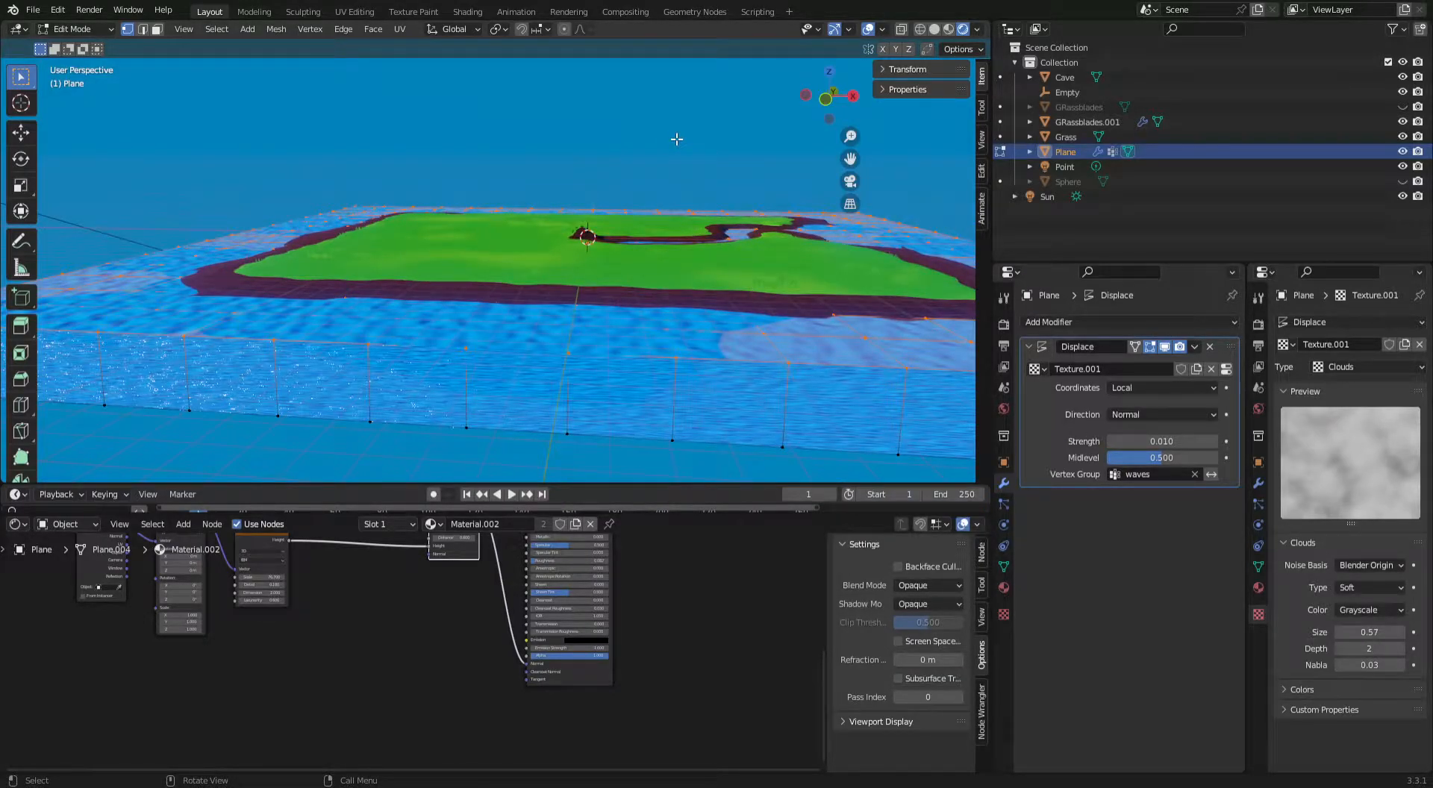
mouse_move(681, 153)
middle_down()
mouse_move(653, 186)
mouse_move(686, 173)
middle_up()
key(Tab)
middle_drag(599, 248, 551, 275)
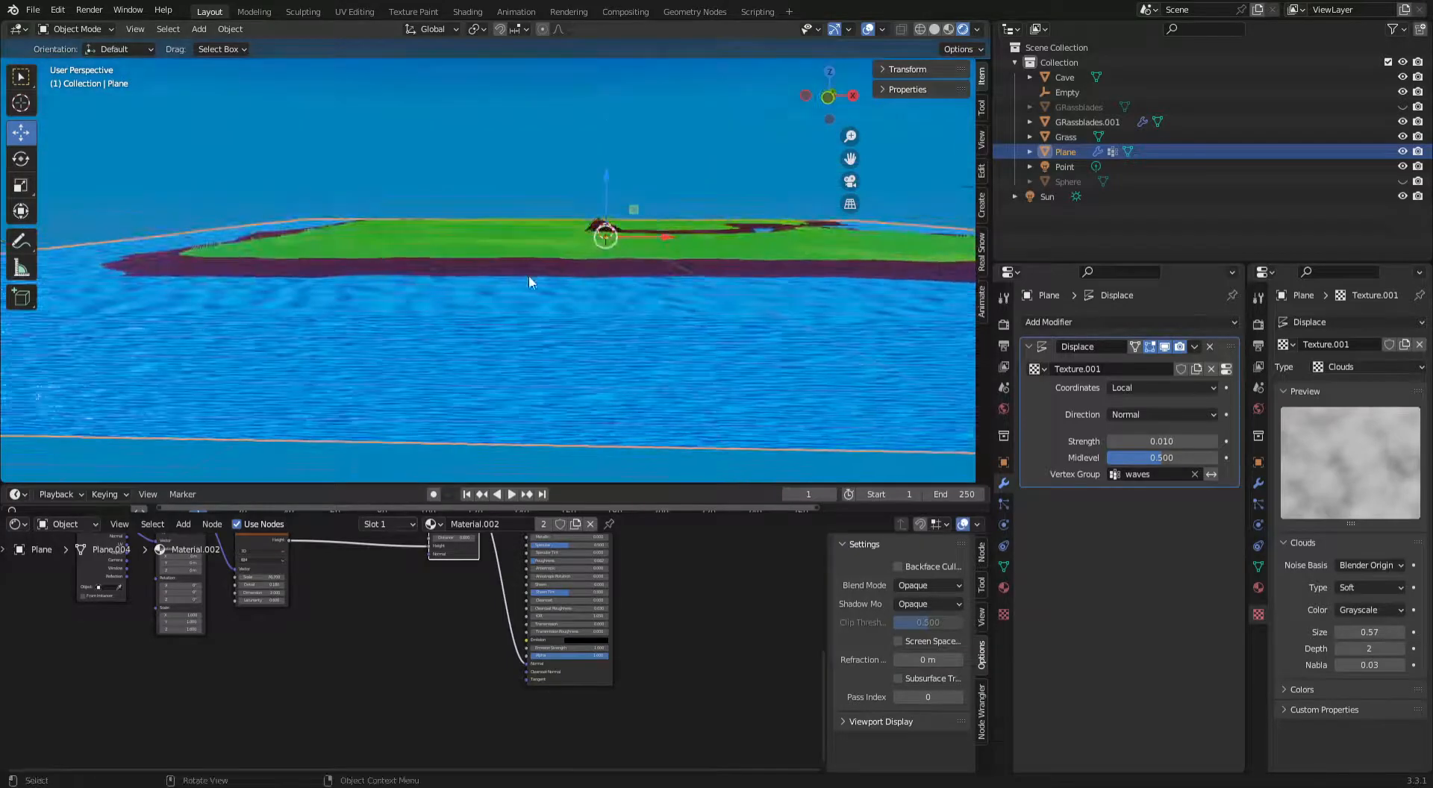
middle_drag(159, 284, 270, 267)
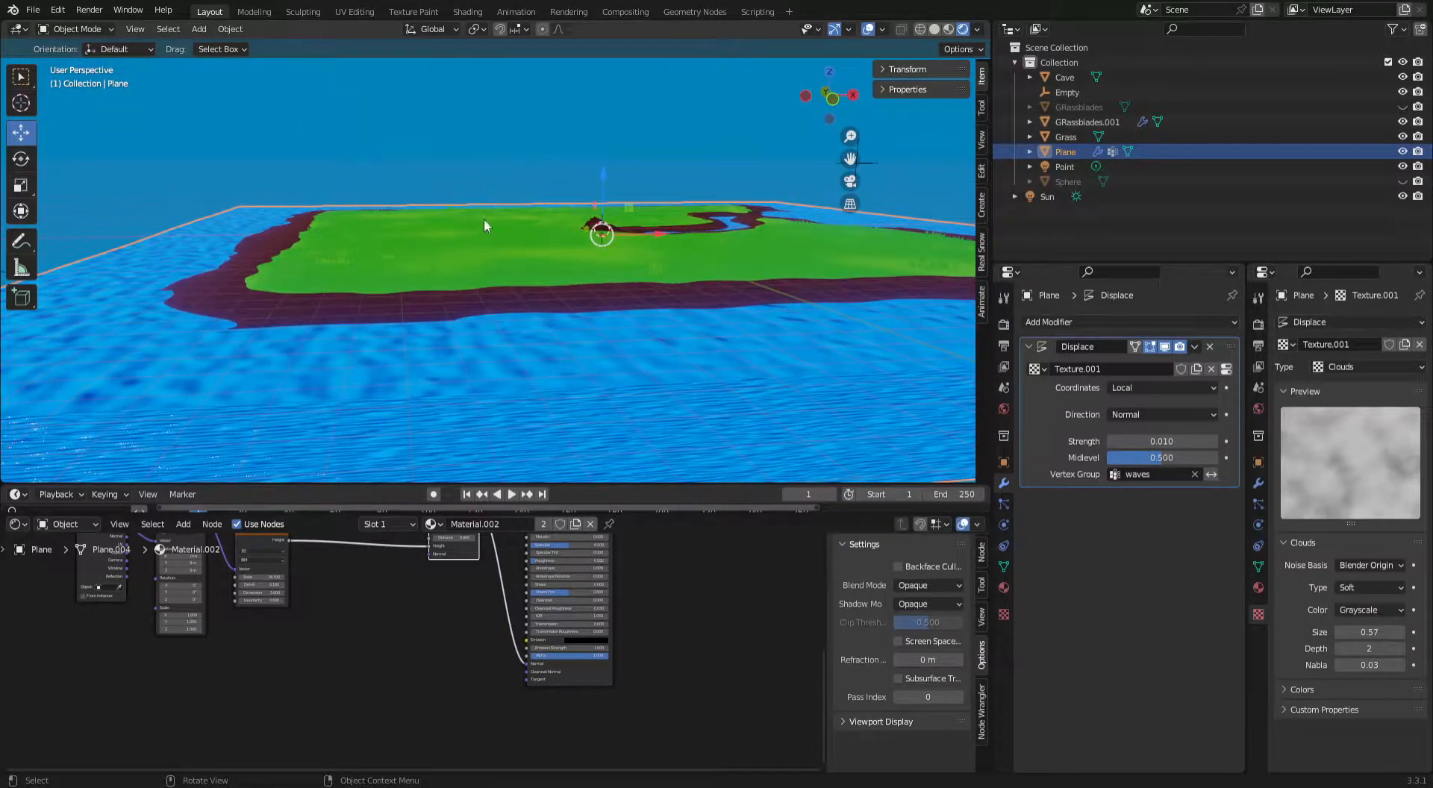
Deselect the water plane and examine the waves in the river and around the whole island.
mouse_move(1370, 632)
mouse_down()
mouse_move(1353, 633)
mouse_move(1417, 633)
mouse_move(1370, 633)
mouse_up()
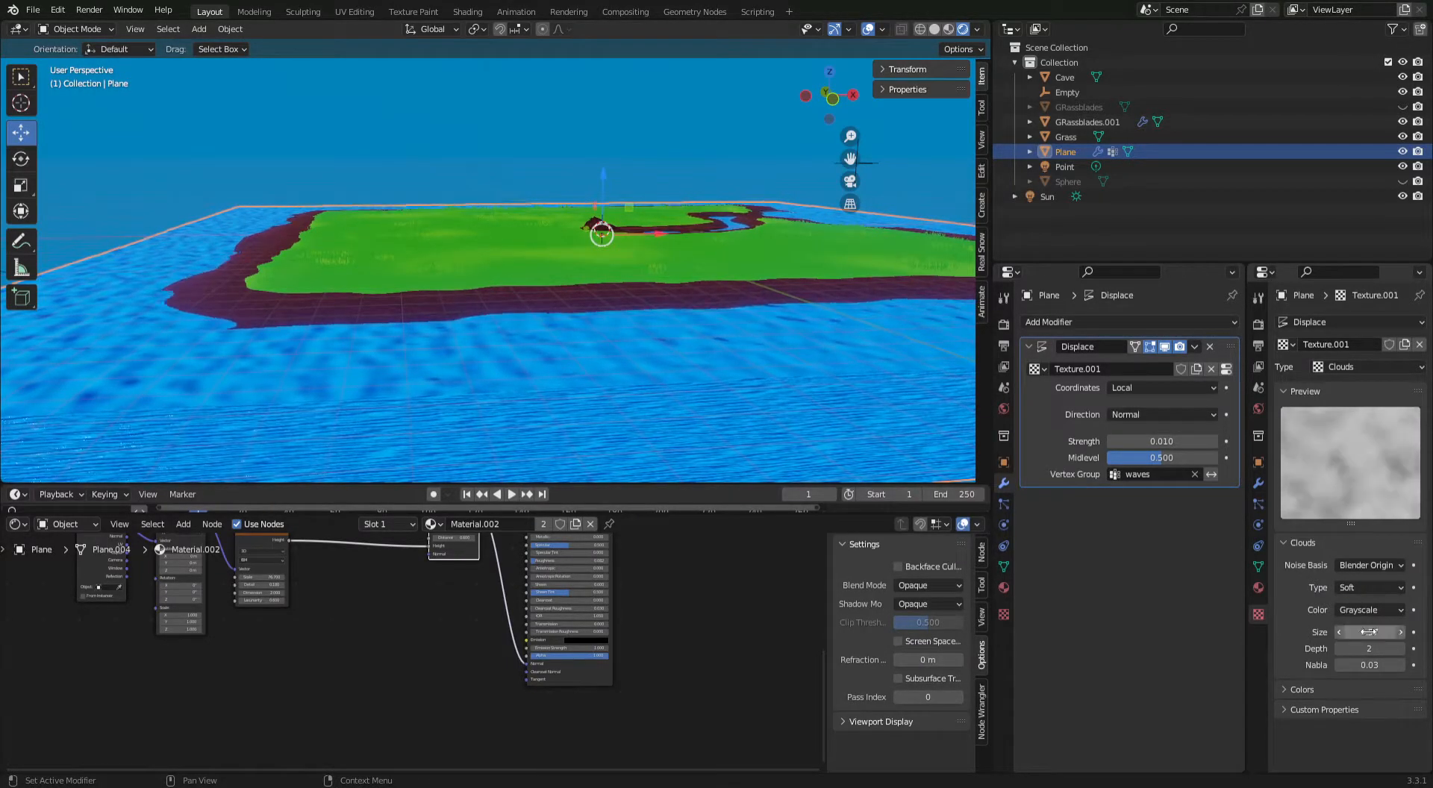
scroll(575, 304, down, 2)
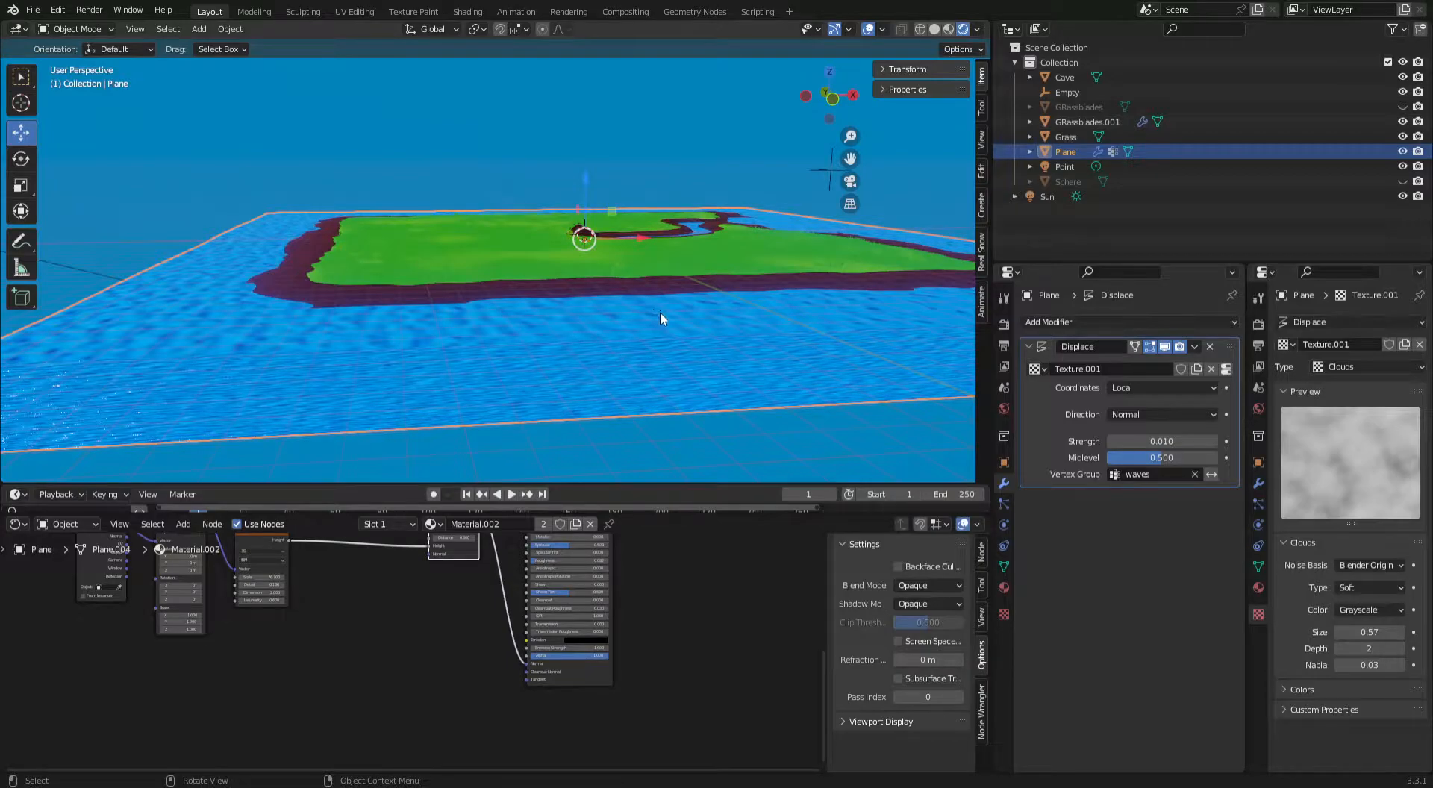
scroll(650, 316, up, 5)
scroll(648, 316, down, 3)
middle_drag(665, 298, 535, 299)
scroll(535, 298, up, 4)
scroll(514, 297, down, 4)
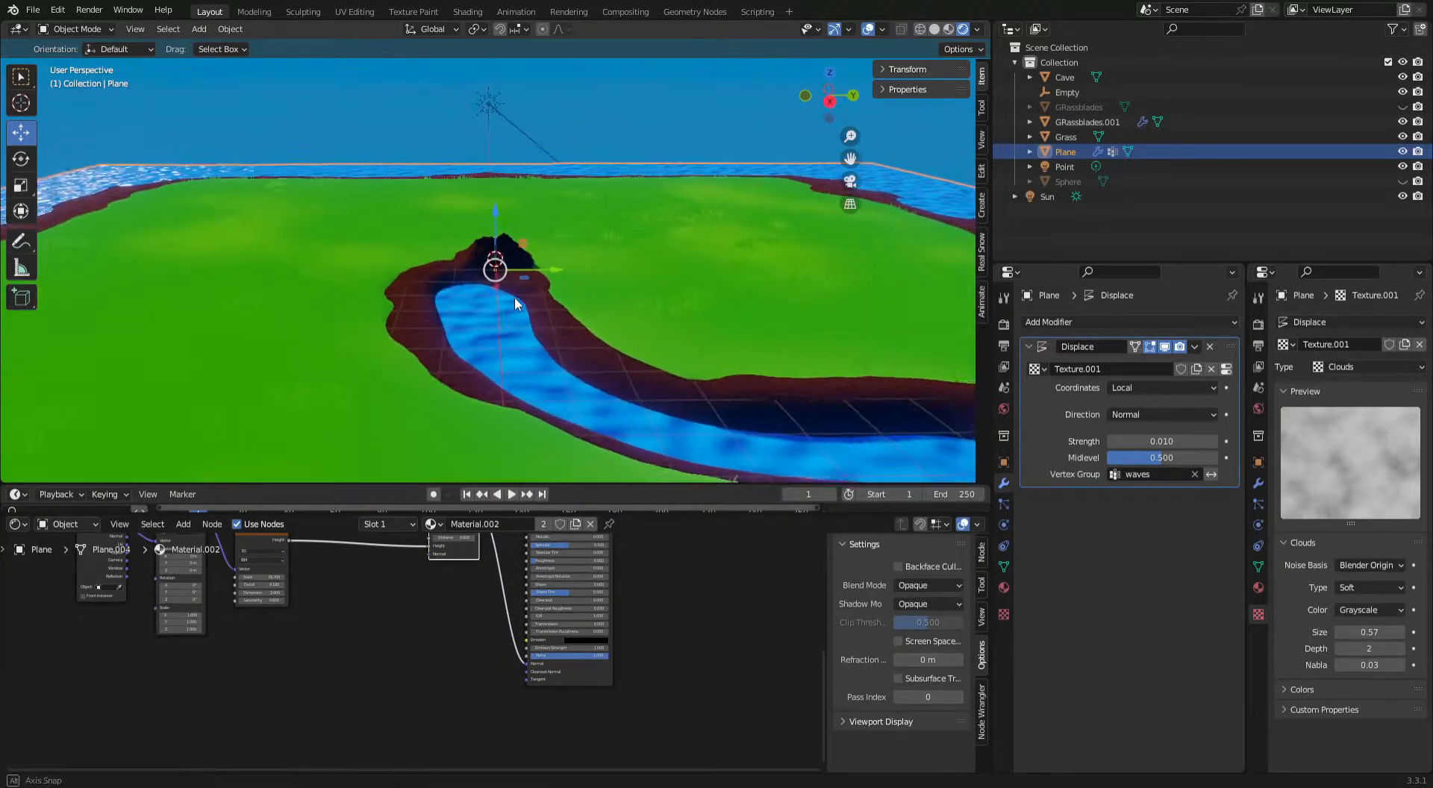
click(638, 98)
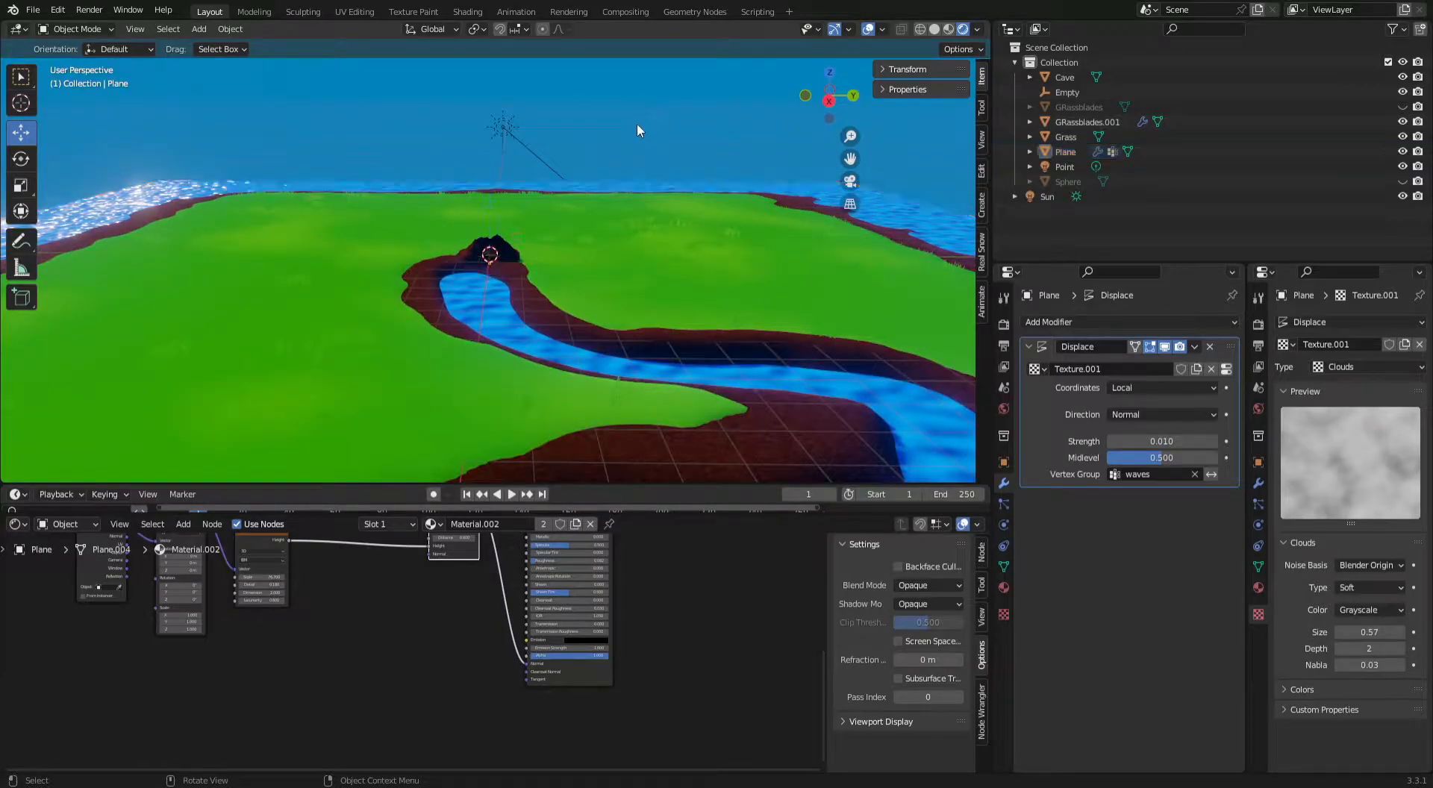
middle_drag(637, 123, 652, 136)
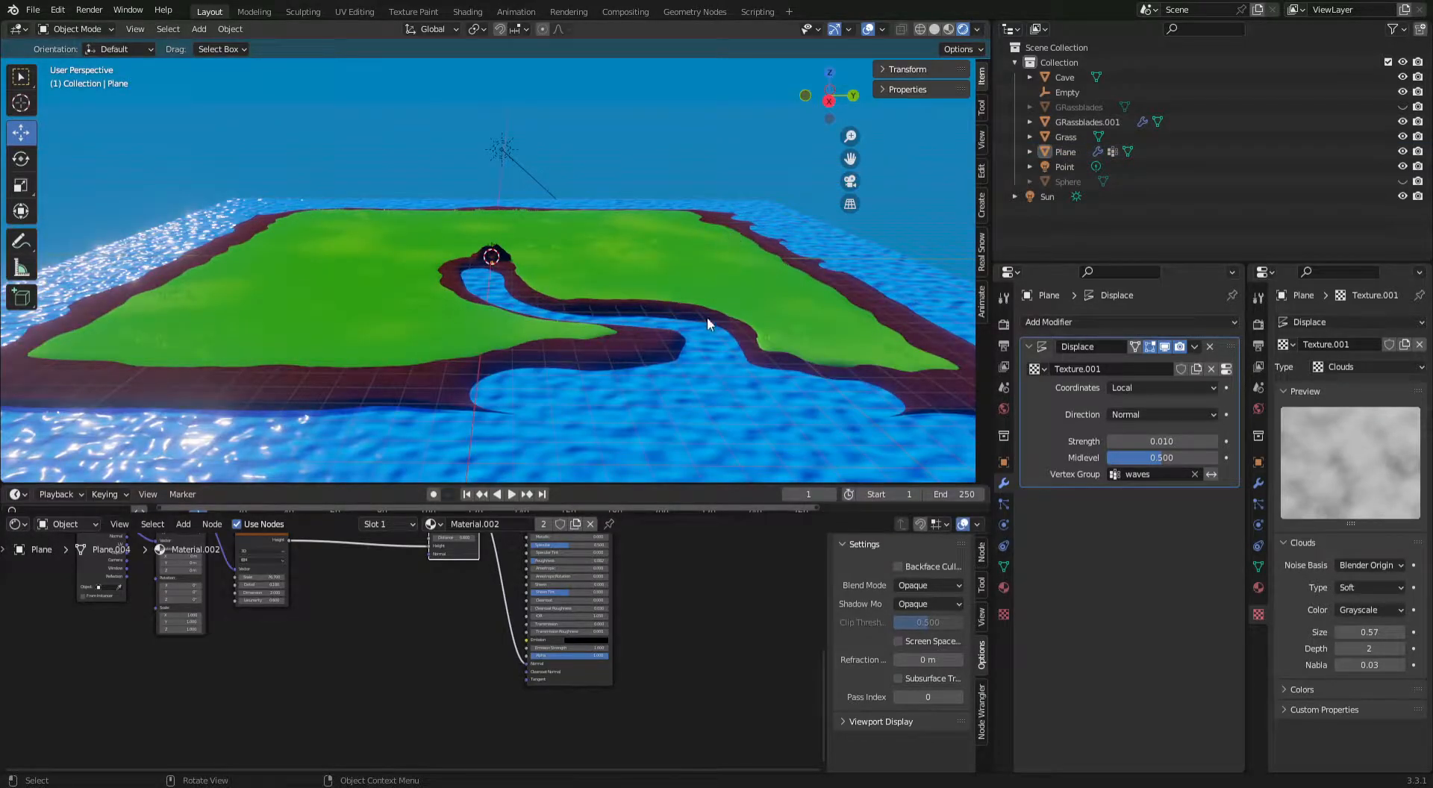
Add a Plain Axes empty and move it along the Y axis to about 30.3 m, clear of the water block.
scroll(710, 297, down, 3)
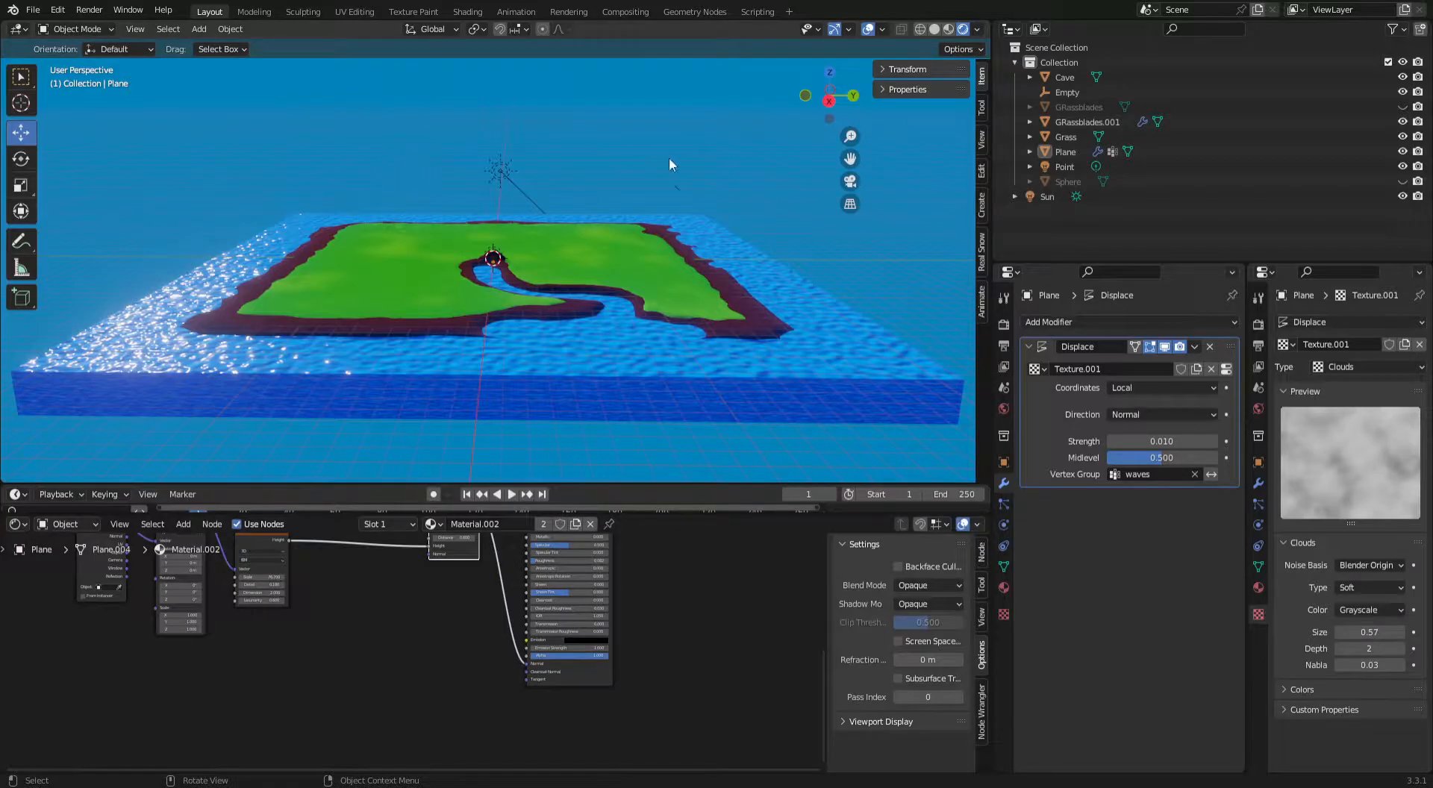
click(209, 30)
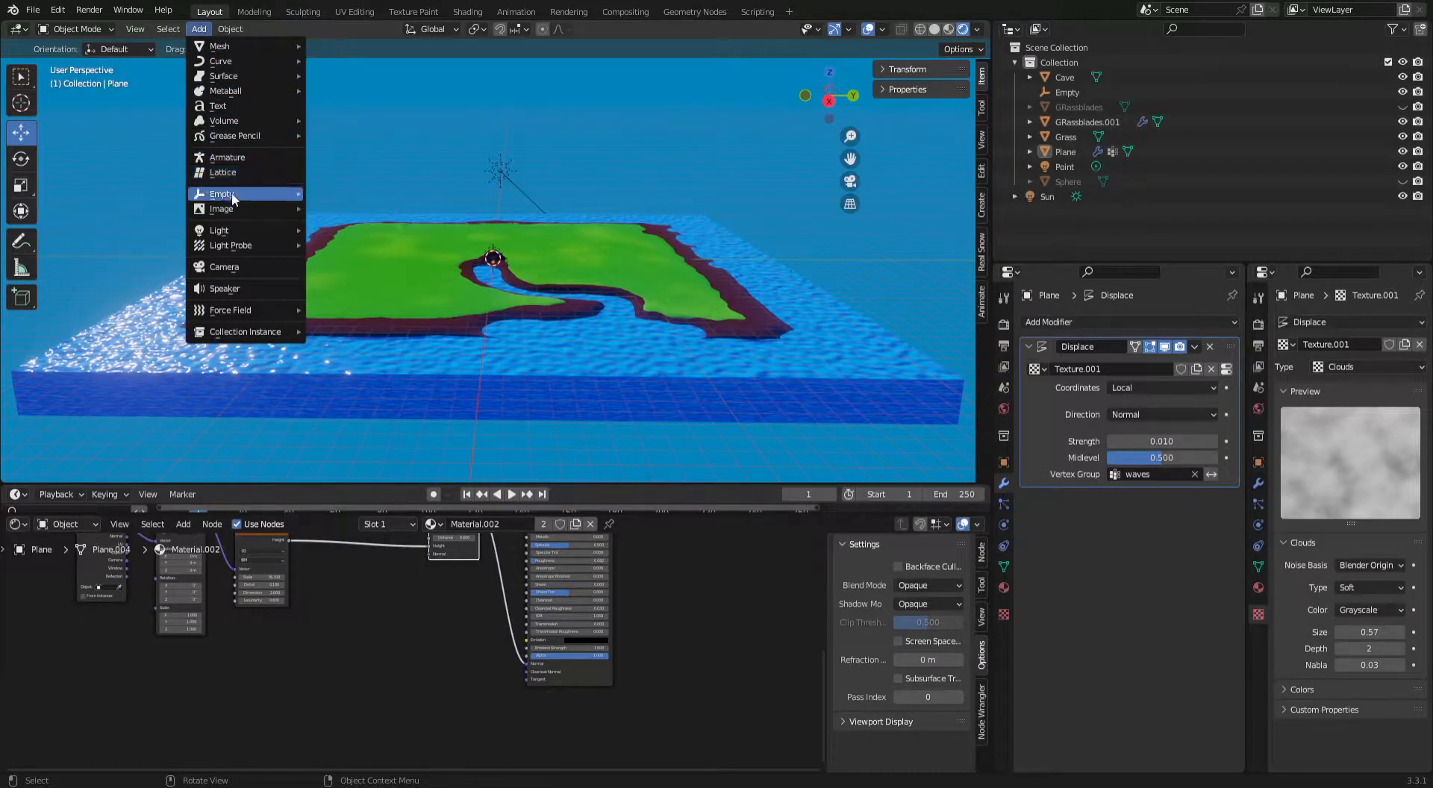
mouse_move(235, 196)
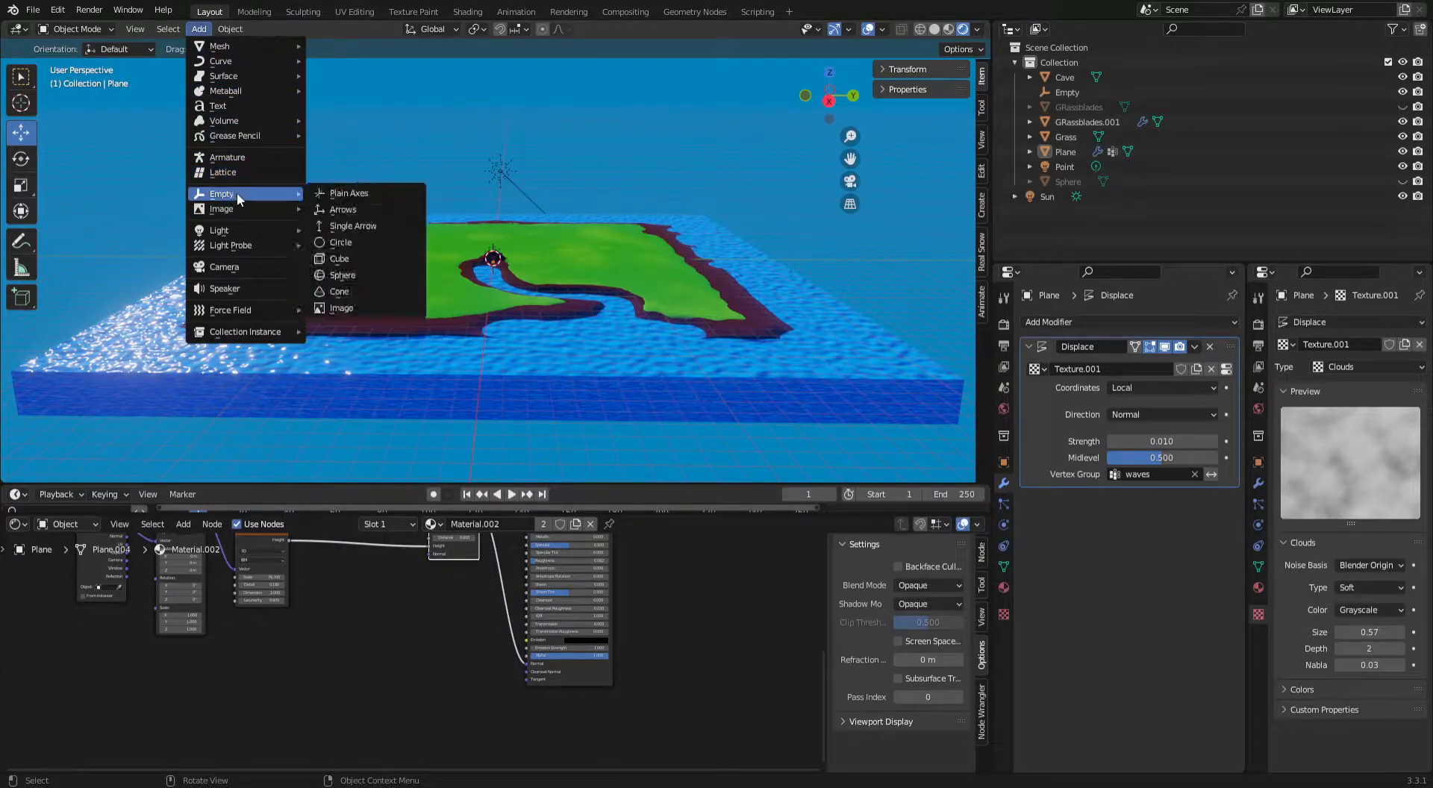
click(357, 192)
drag(549, 258, 956, 274)
shift+middle_drag(811, 260, 557, 264)
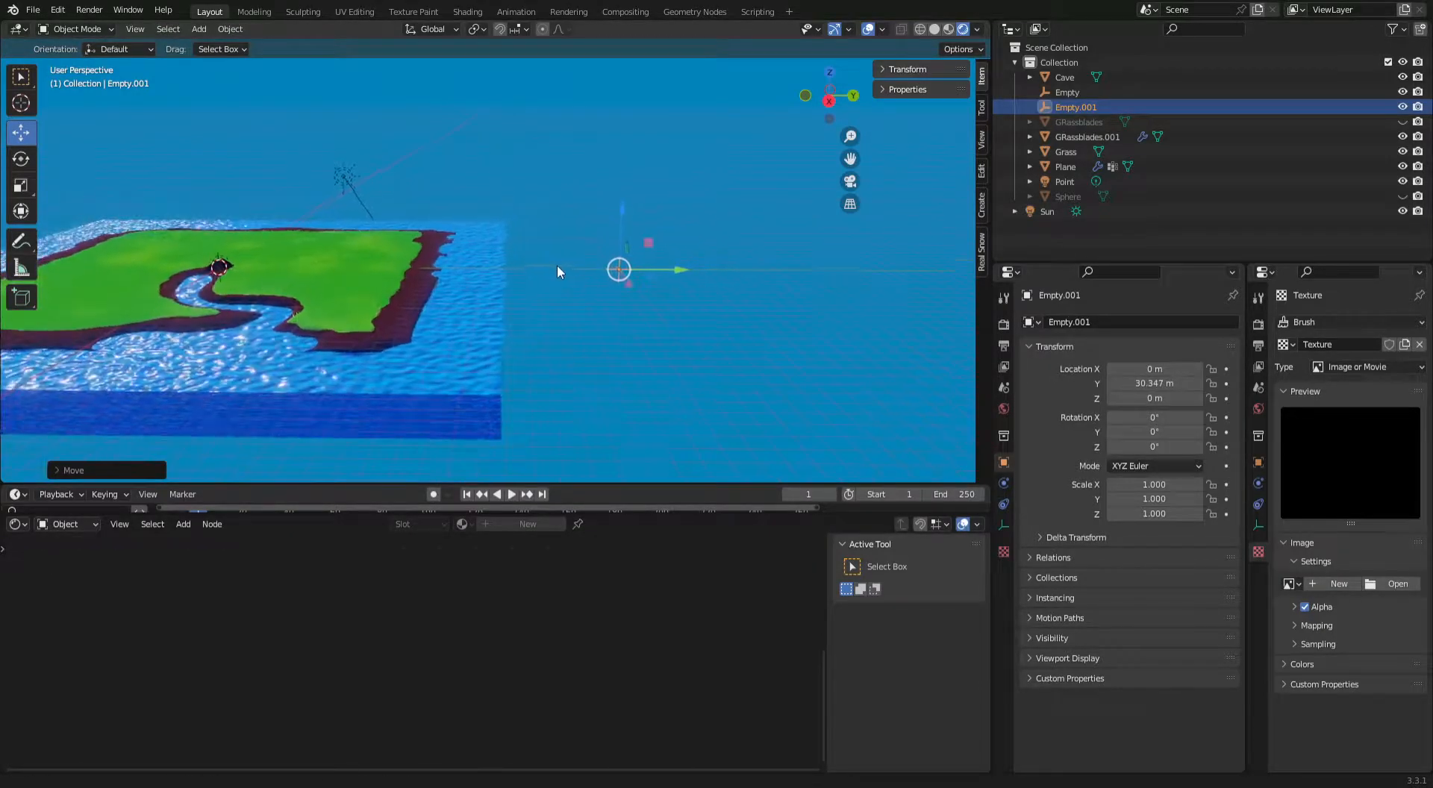
click(731, 281)
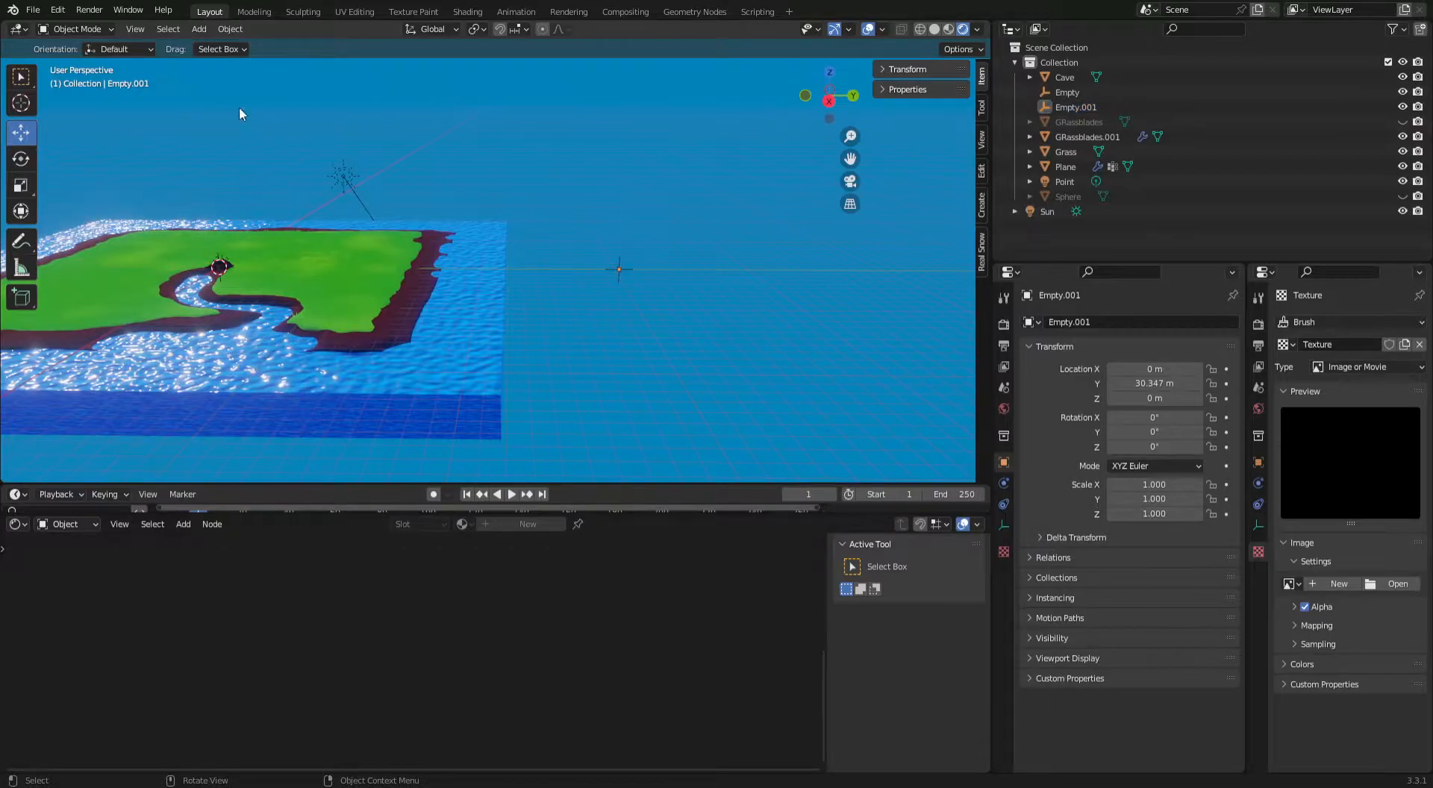
Add a Bezier circle and move it along the Y axis to just beyond the new empty.
click(198, 29)
mouse_move(225, 47)
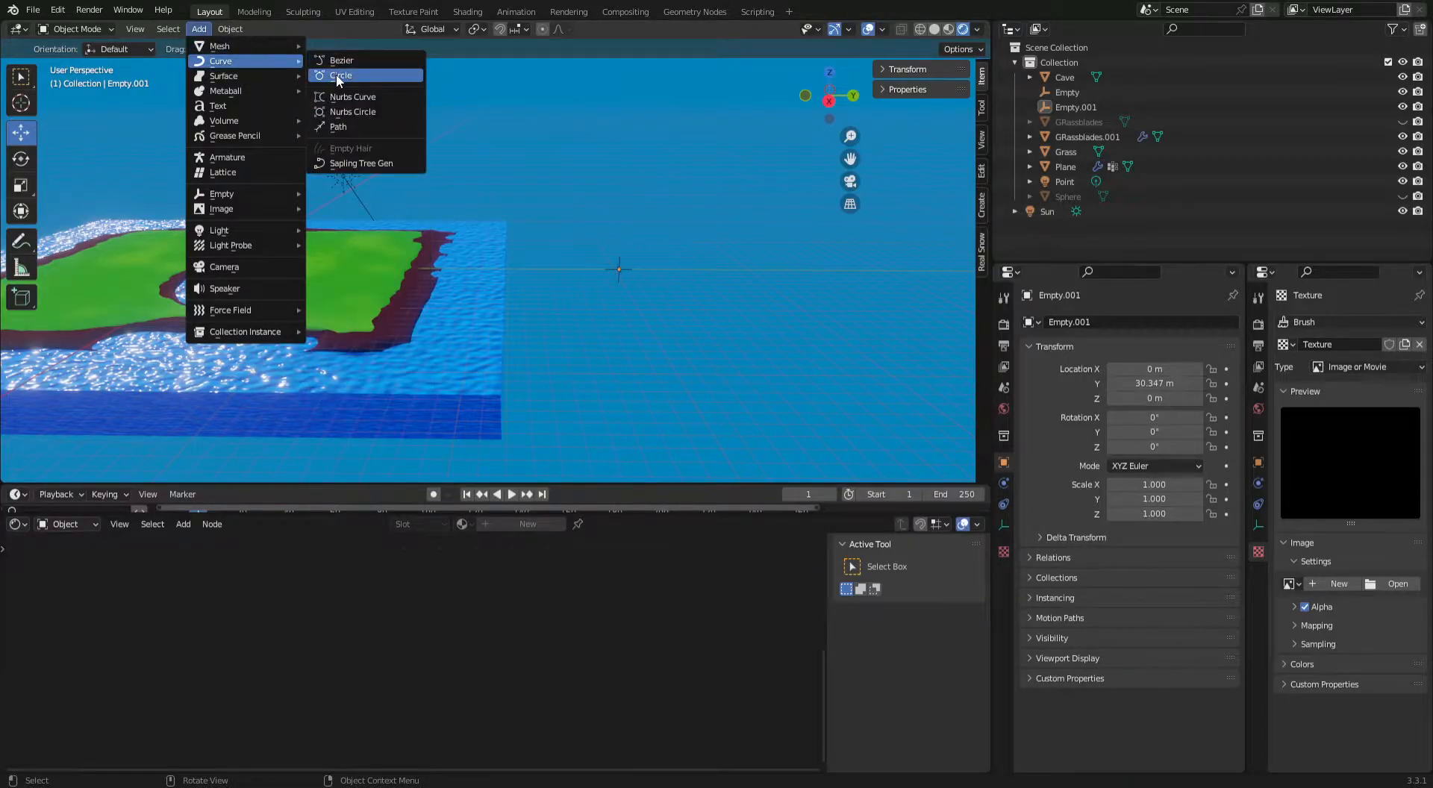
click(336, 74)
drag(279, 275, 724, 282)
click(743, 333)
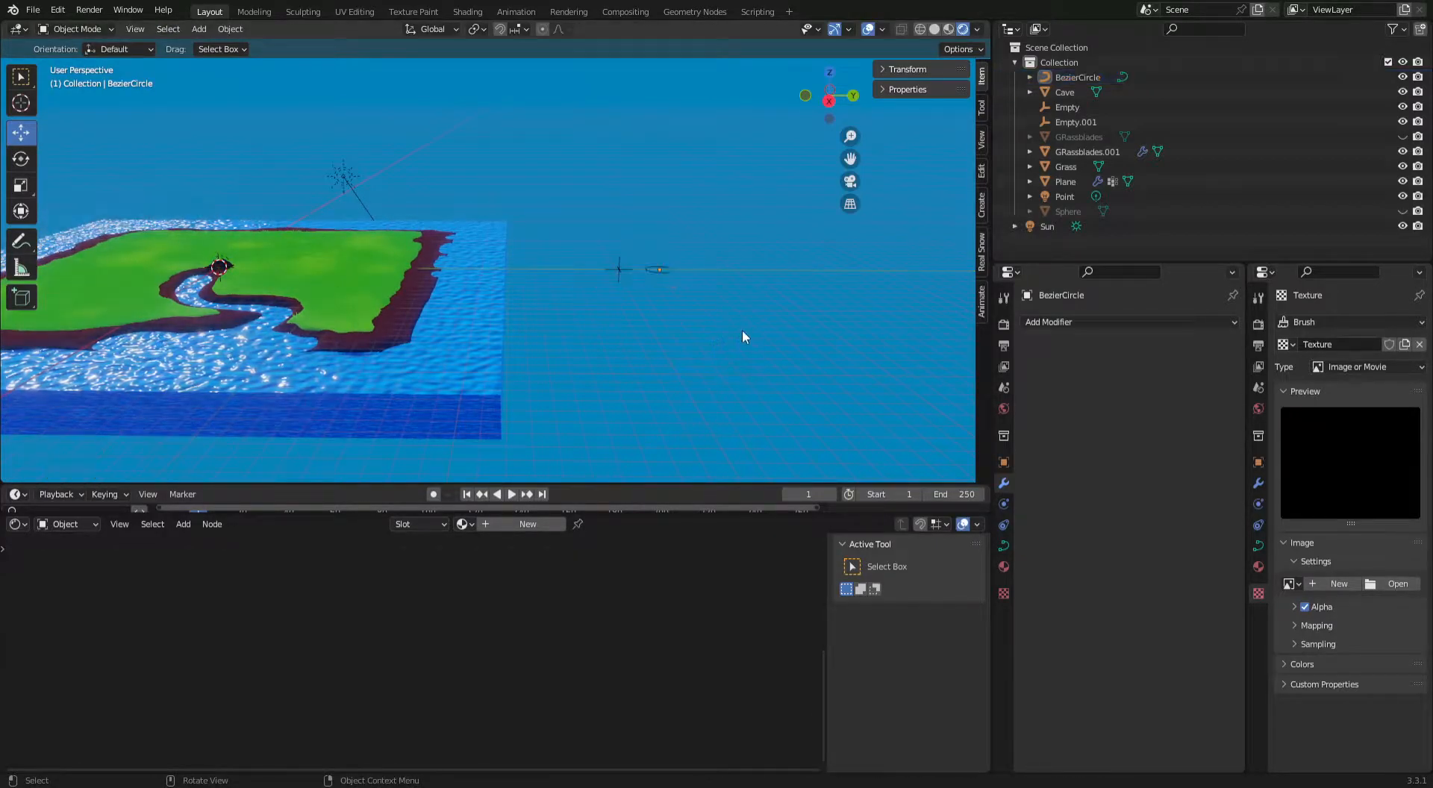
Set the water plane's Displace coordinates to Object and assign the new empty beside the water as the reference object.
click(617, 269)
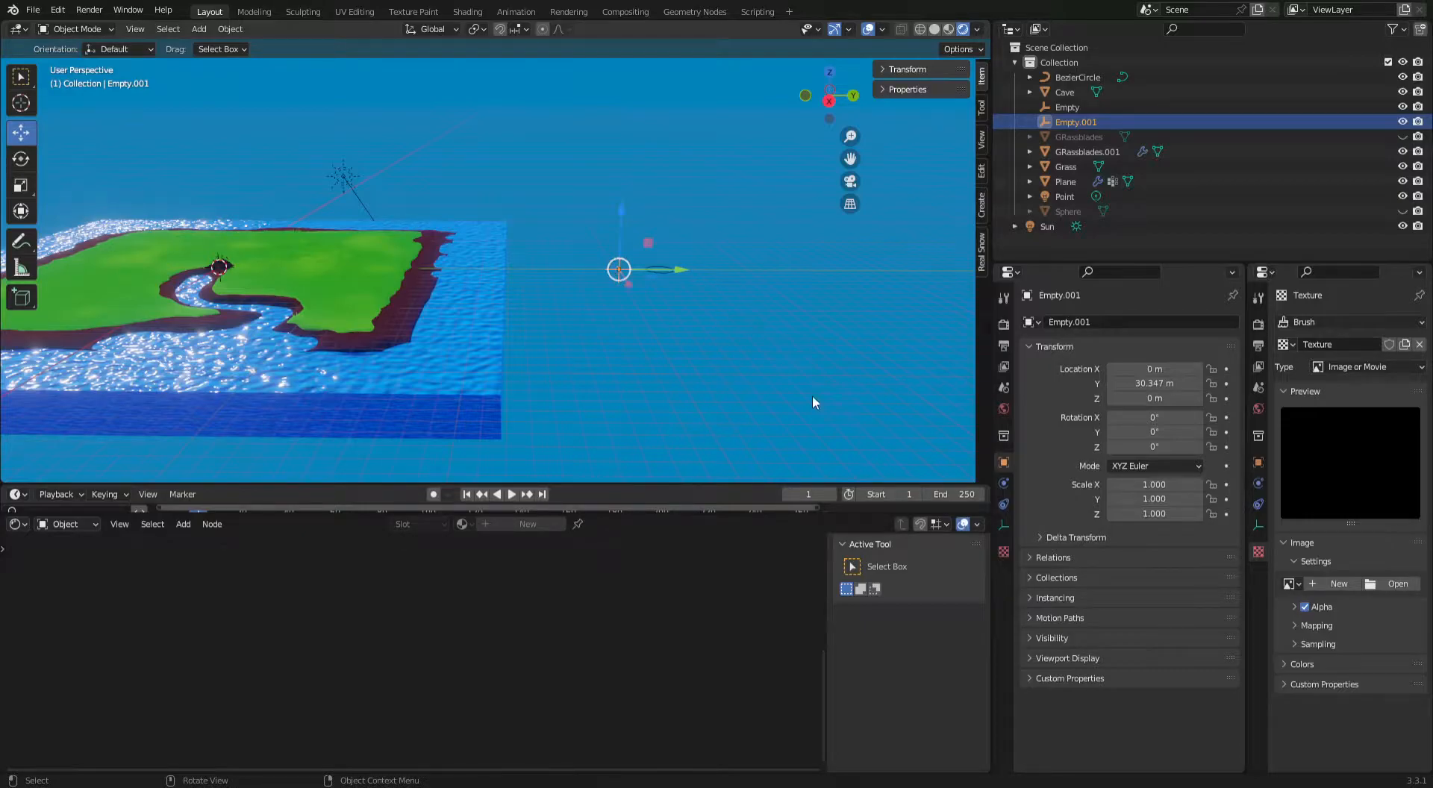
click(467, 348)
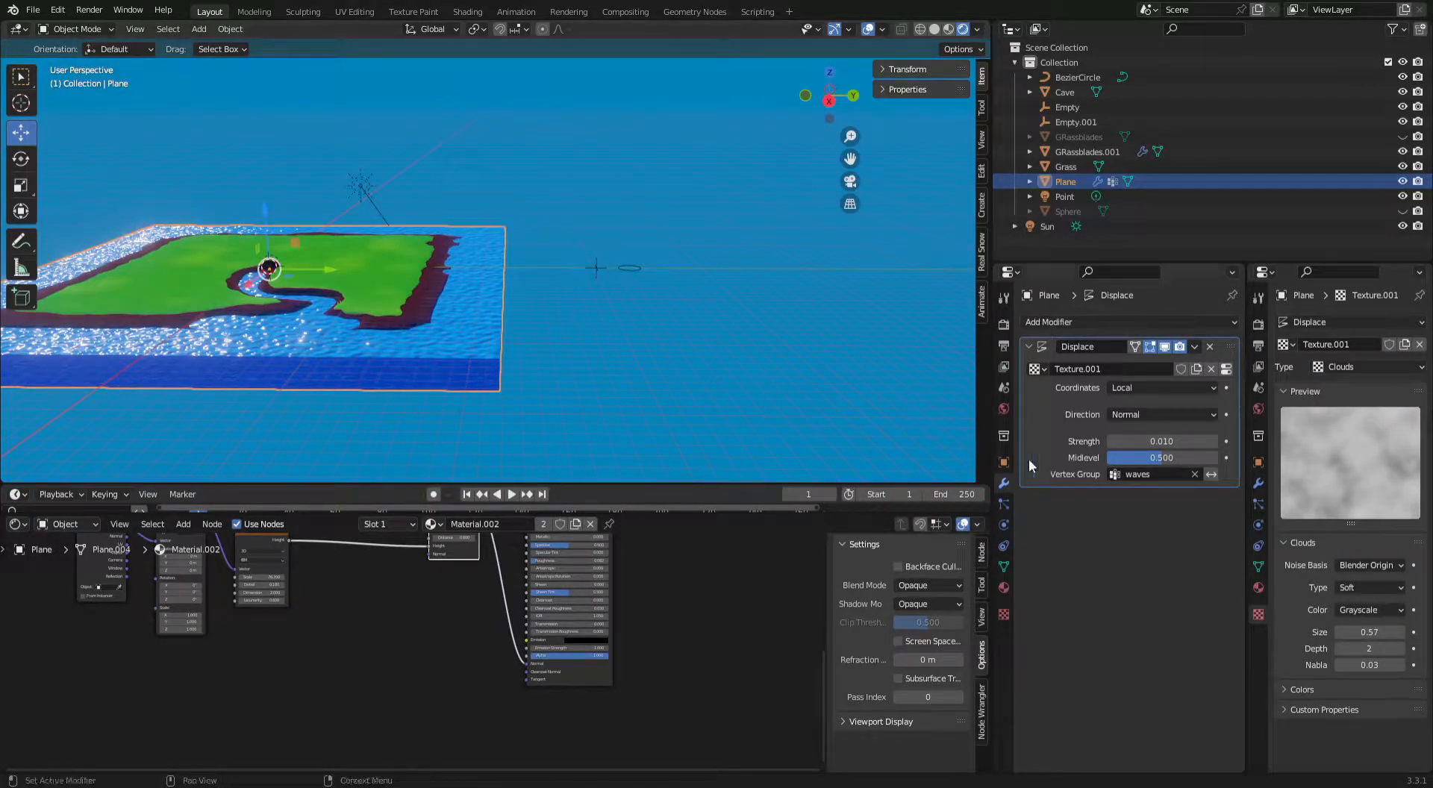
click(1157, 389)
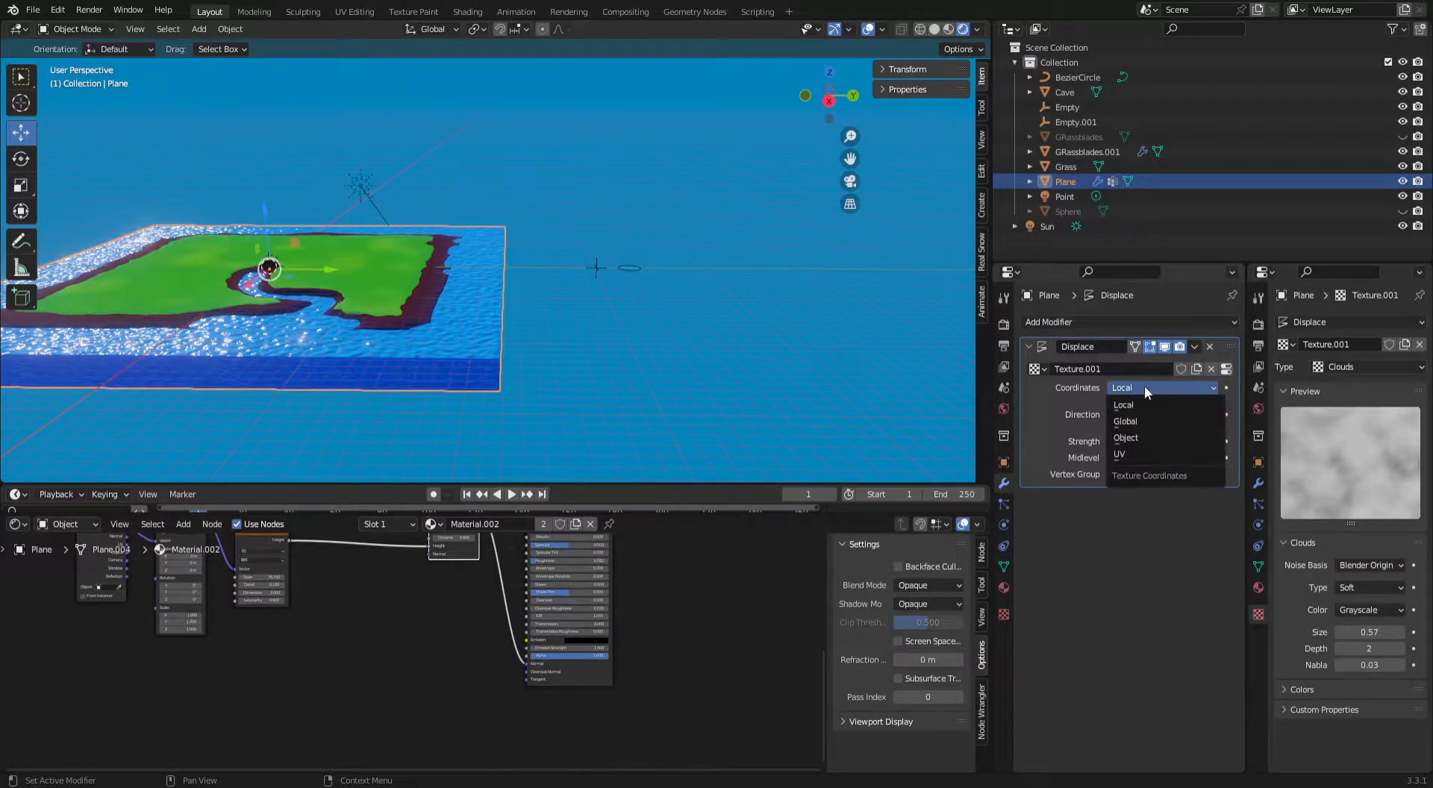
click(1139, 439)
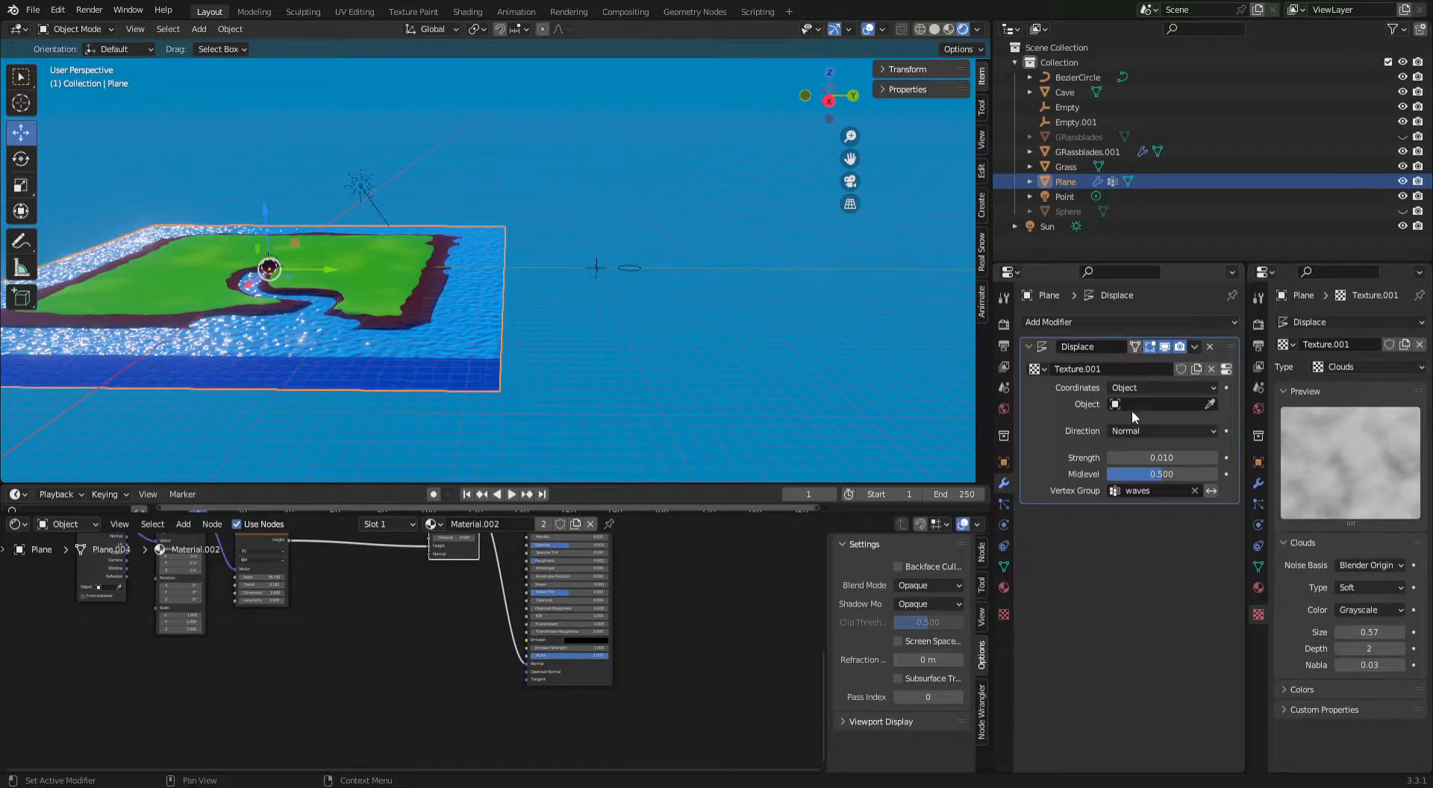
click(1210, 403)
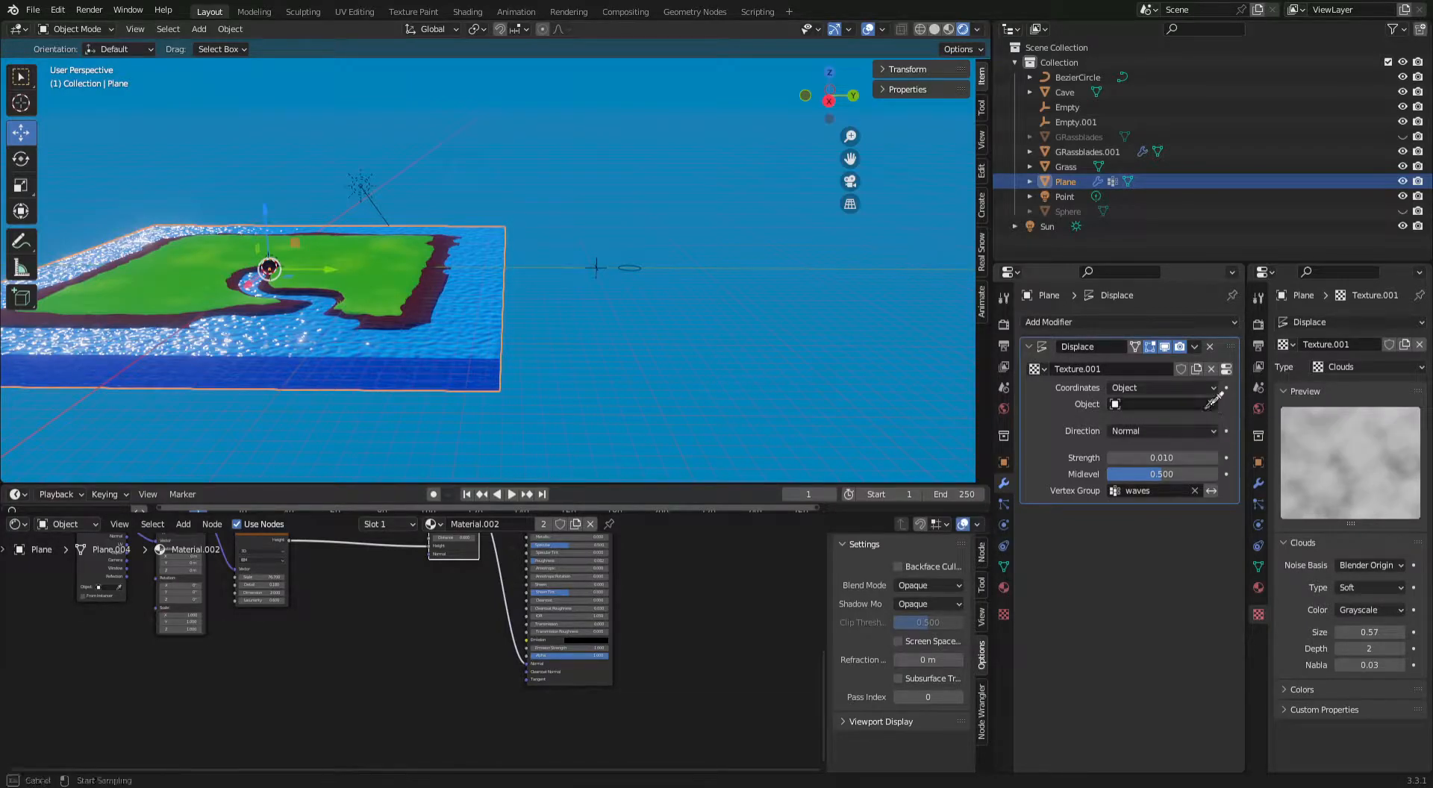
click(596, 265)
Try moving the new empty along the Y axis to preview the wave motion.
click(596, 267)
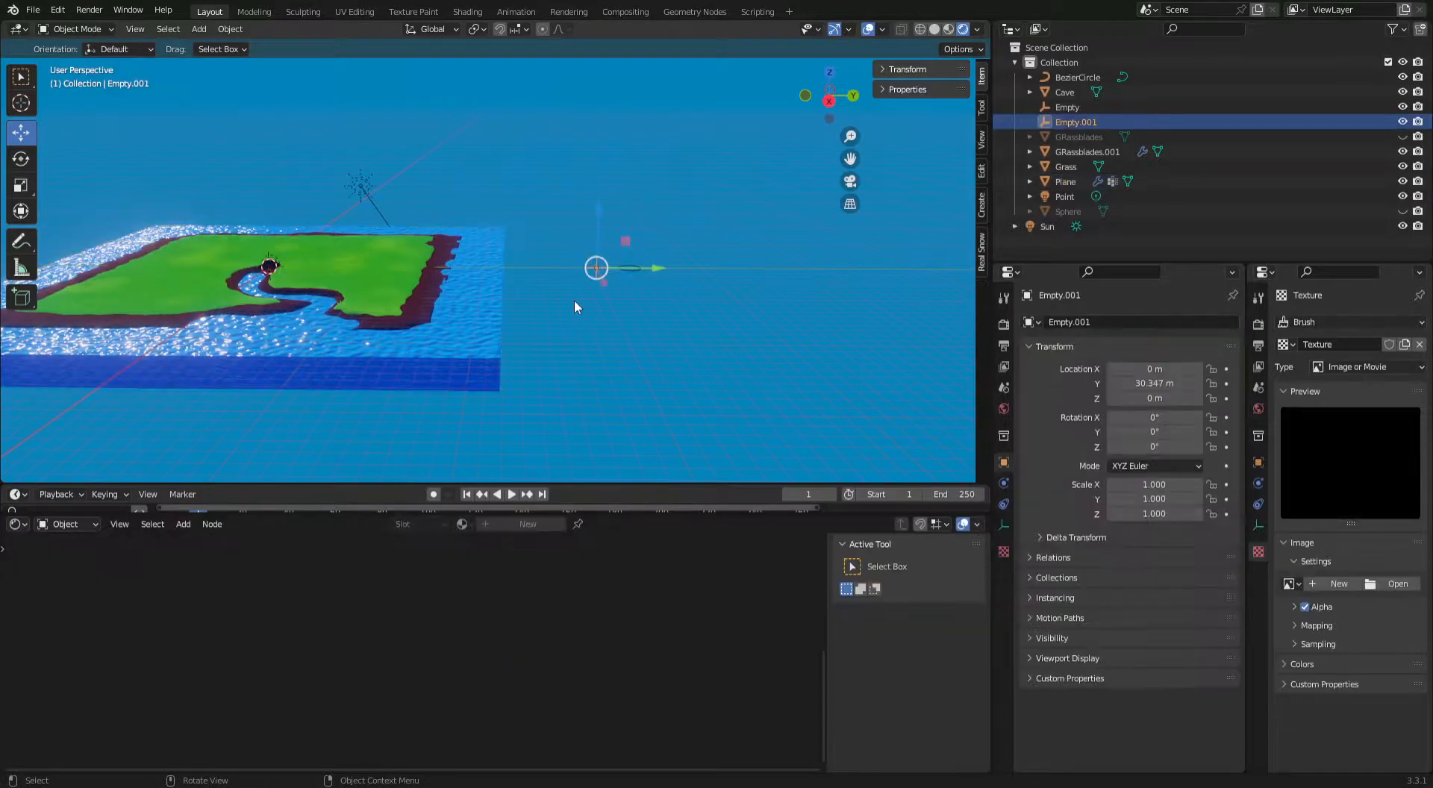
mouse_move(661, 268)
mouse_down()
mouse_move(760, 270)
mouse_move(603, 273)
mouse_move(639, 276)
mouse_up()
click(736, 287)
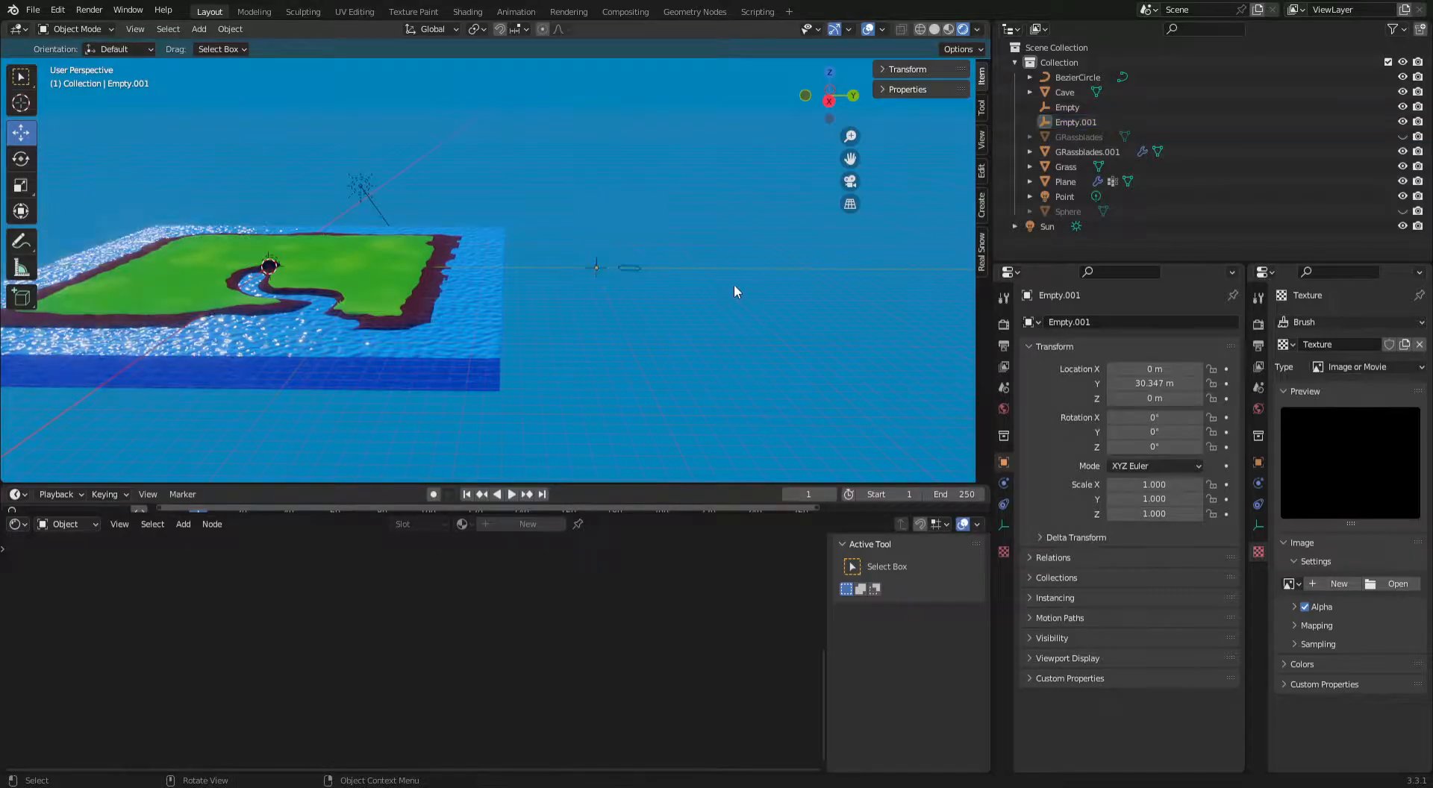
Parent the new empty to the Bezier circle with Follow Path and play the animation to check the wave motion.
click(598, 267)
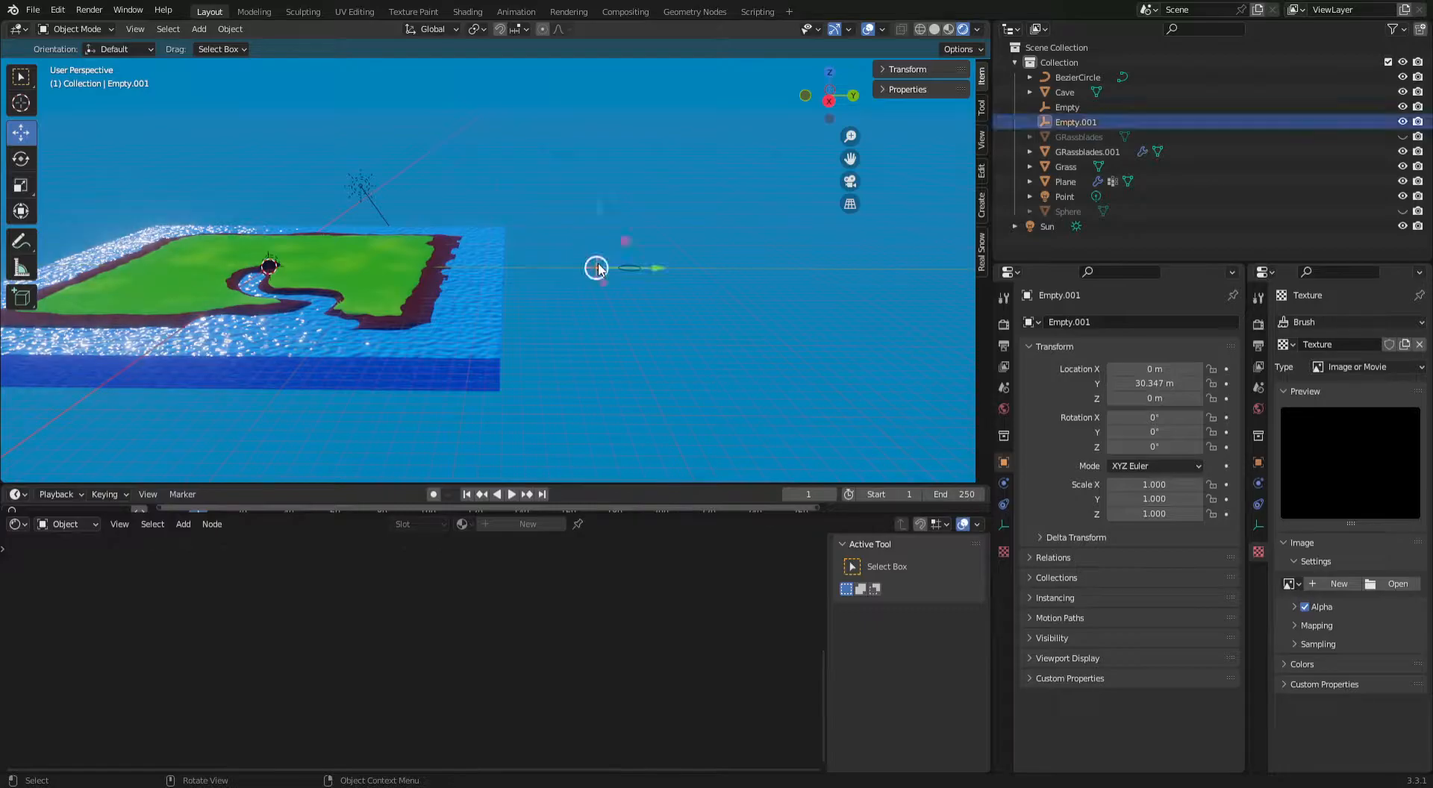
ctrl+click(638, 271)
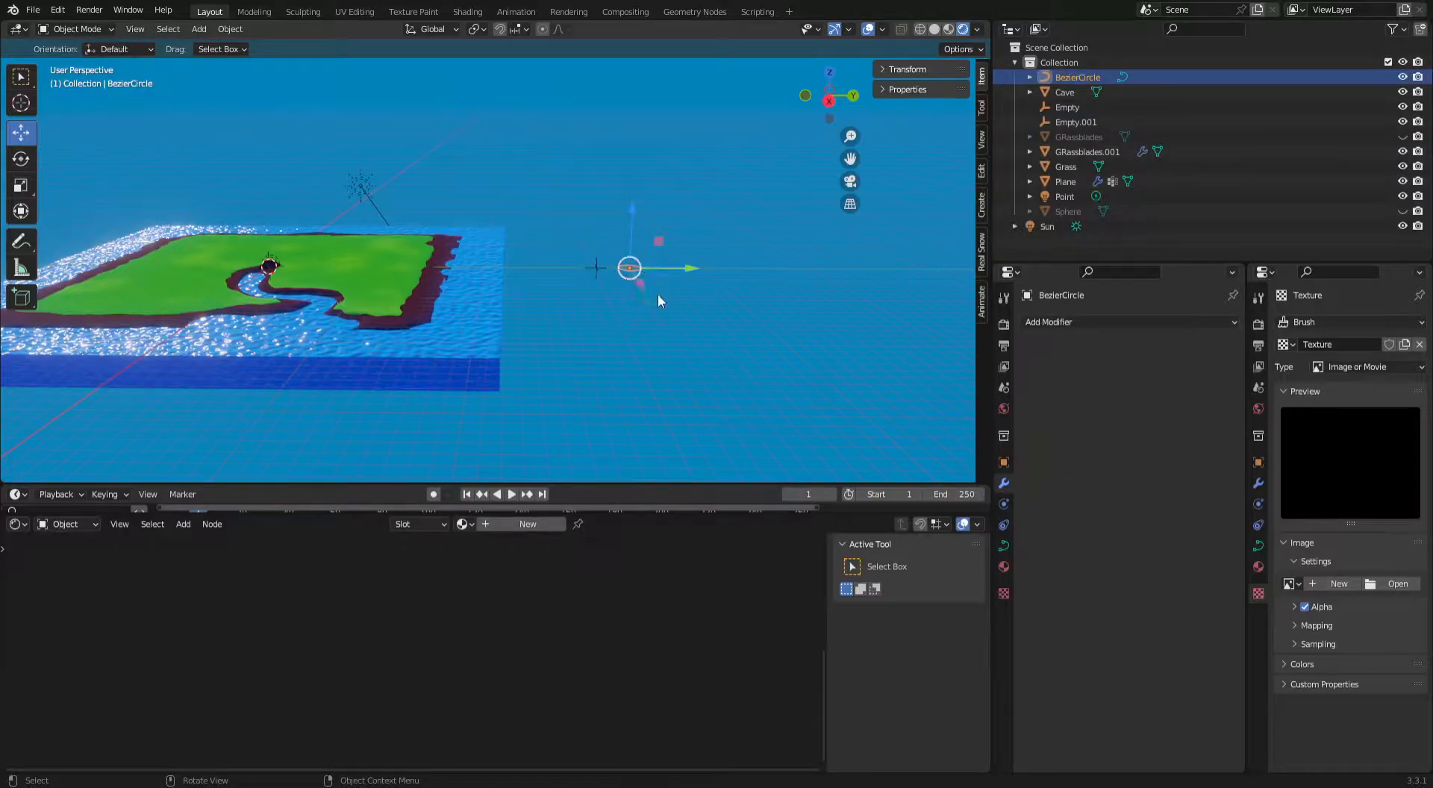
click(595, 267)
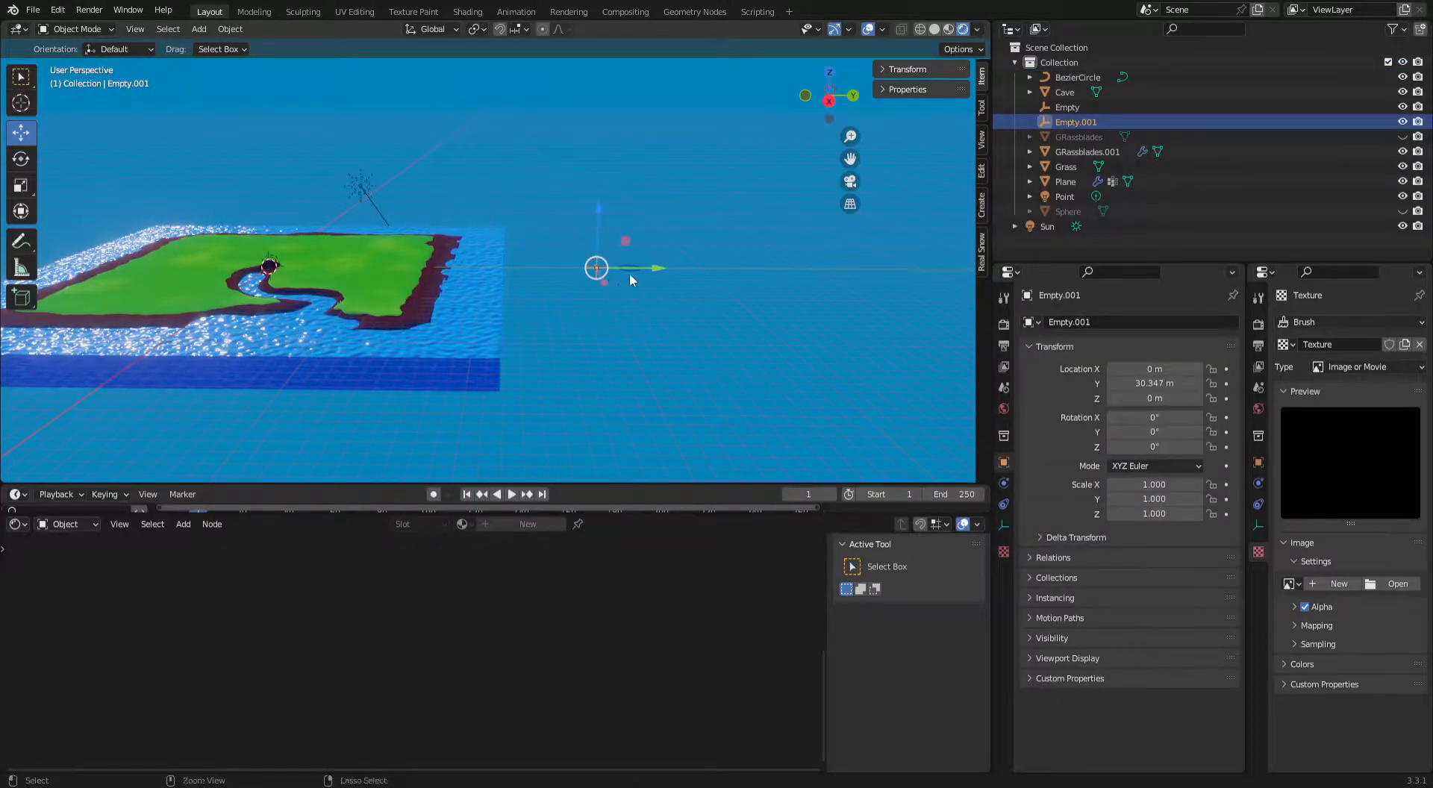
ctrl+click(632, 272)
click(597, 269)
shift+click(631, 268)
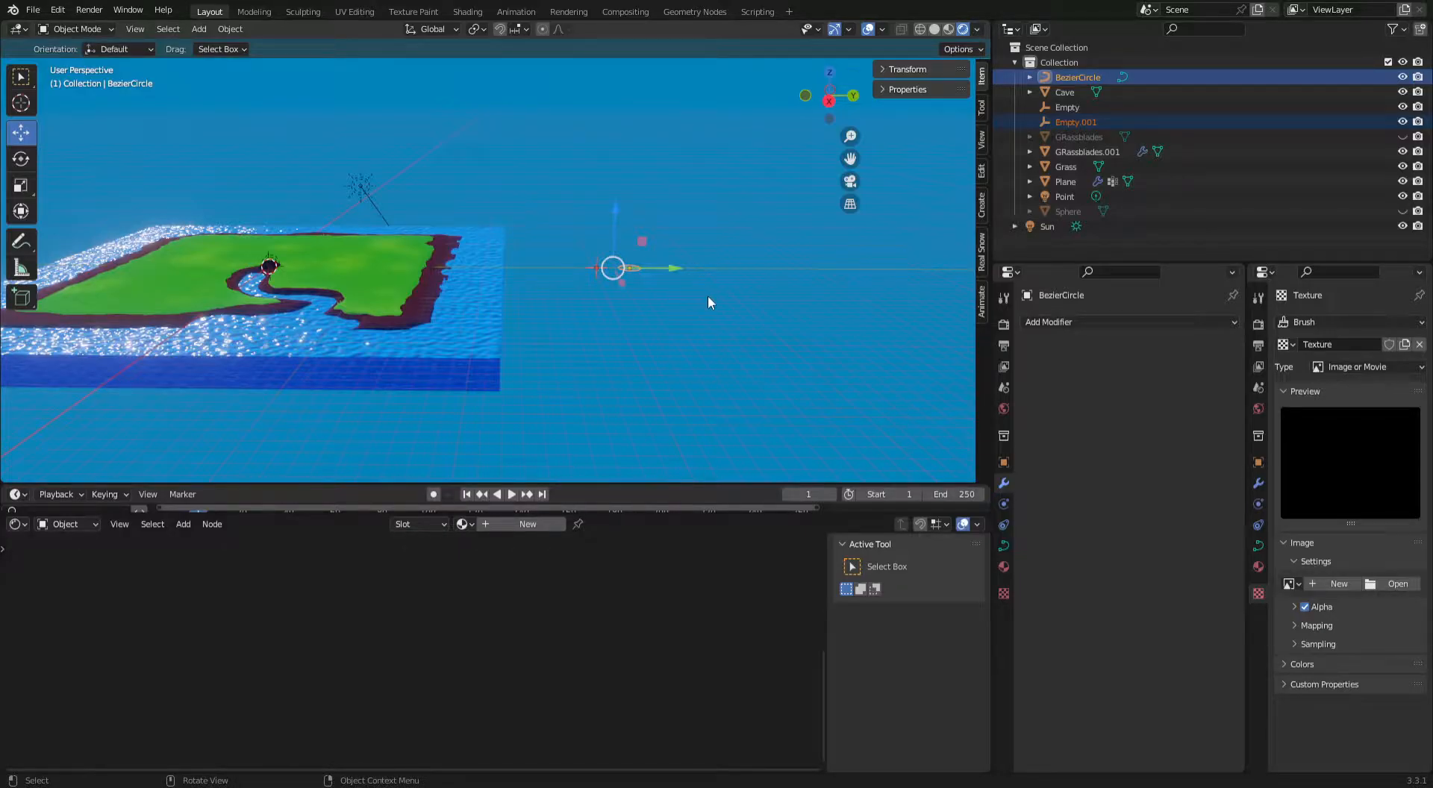
key(ctrl+p)
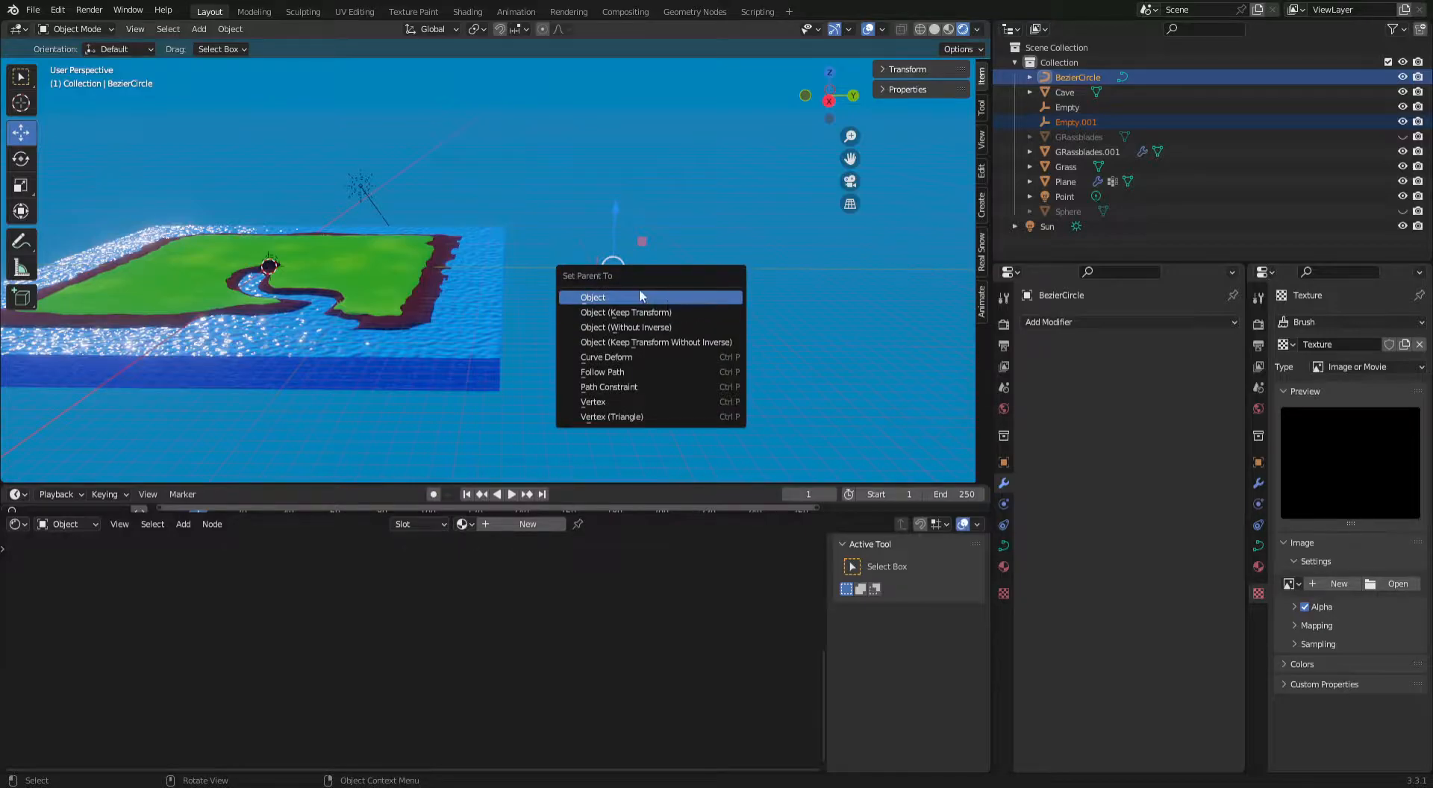
click(618, 372)
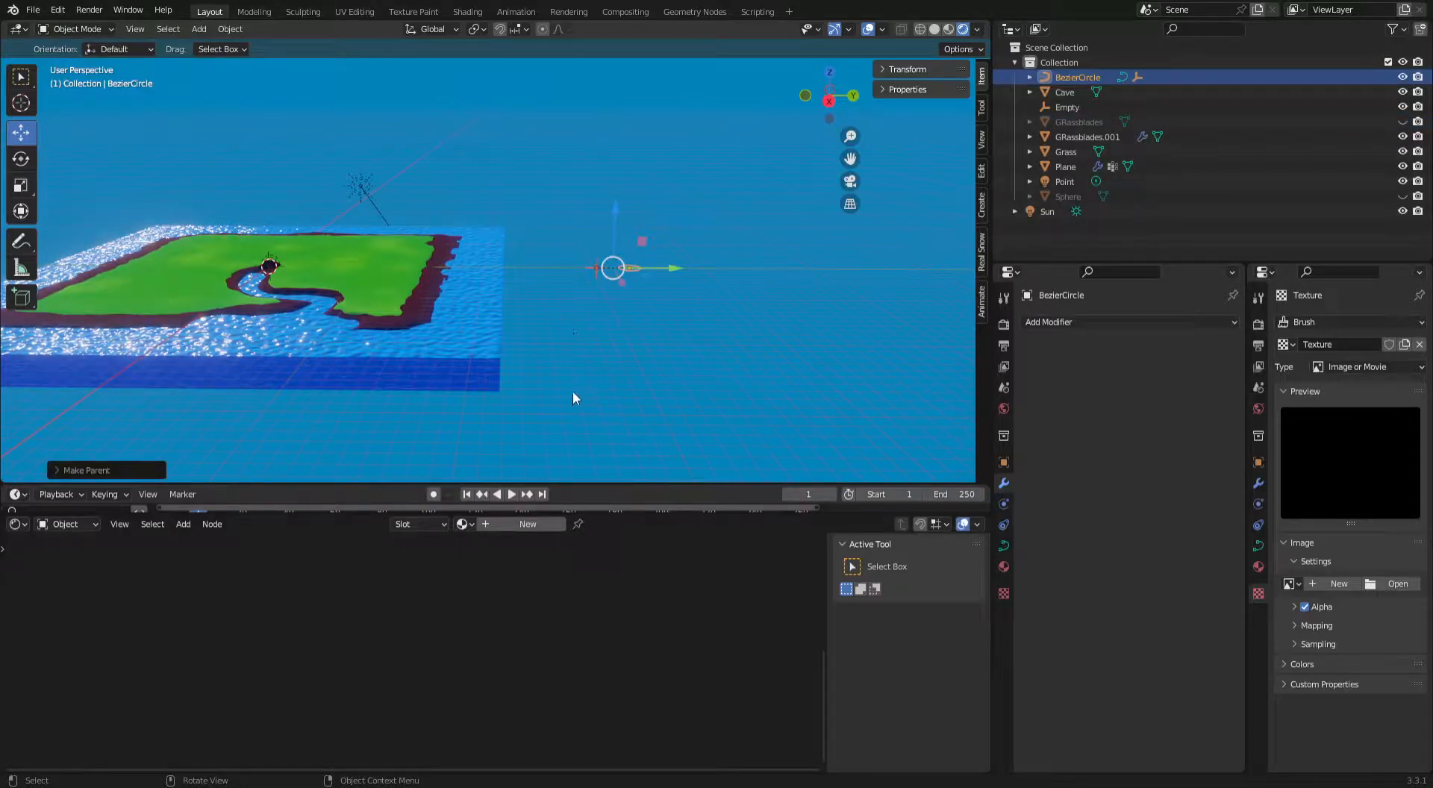
click(512, 494)
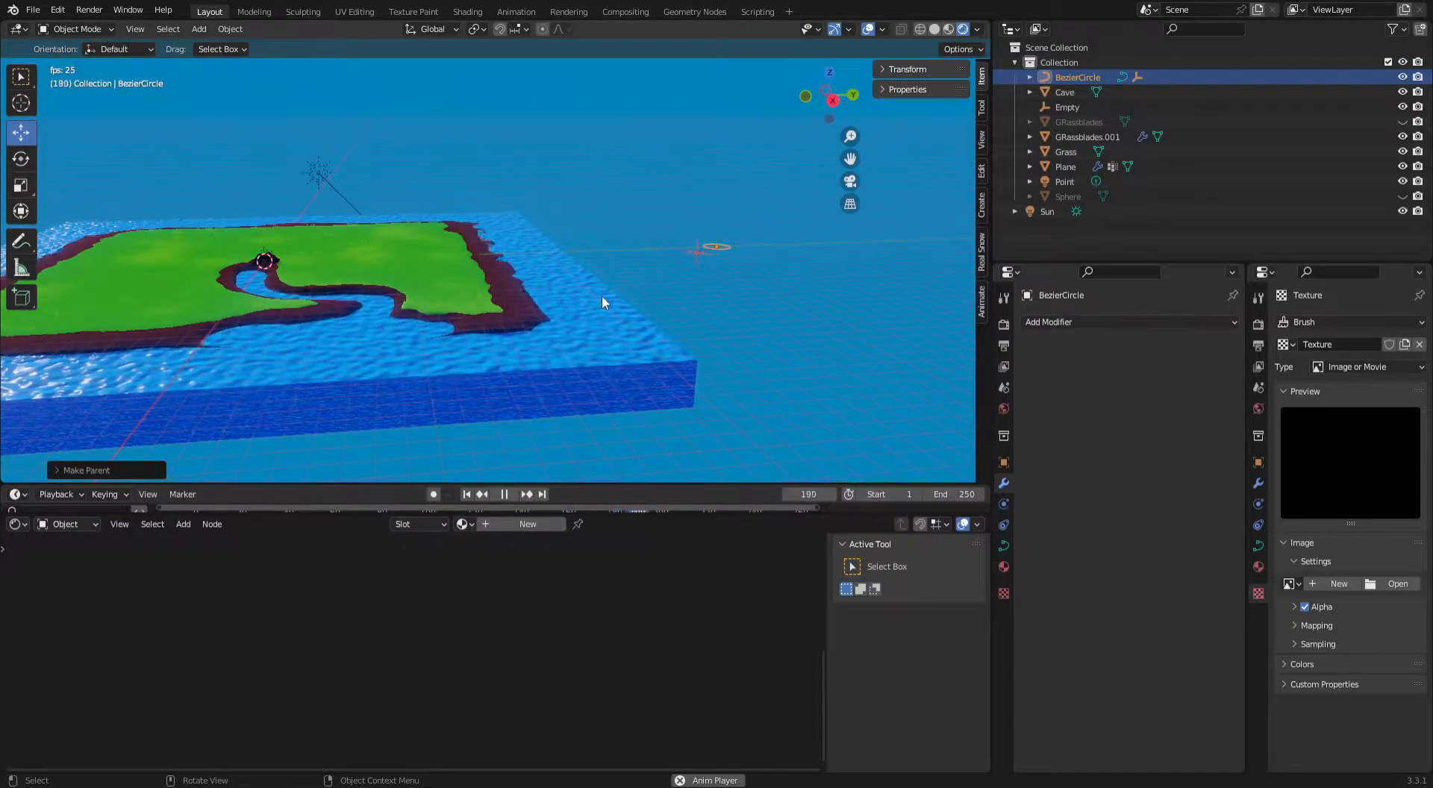
key(space)
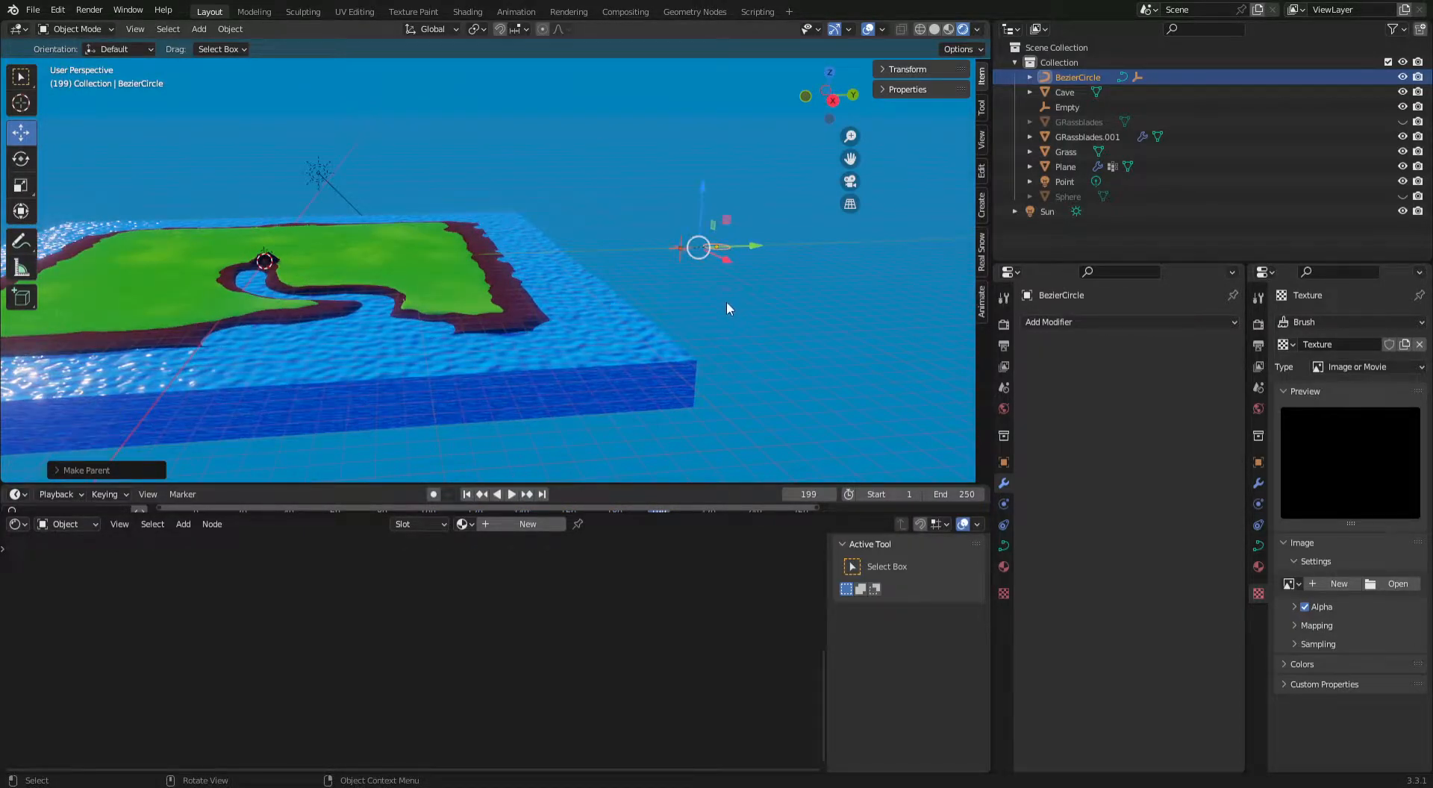
Scale the Bezier circle up about 16.4 times and play the animation to examine the waves close up.
key(s)
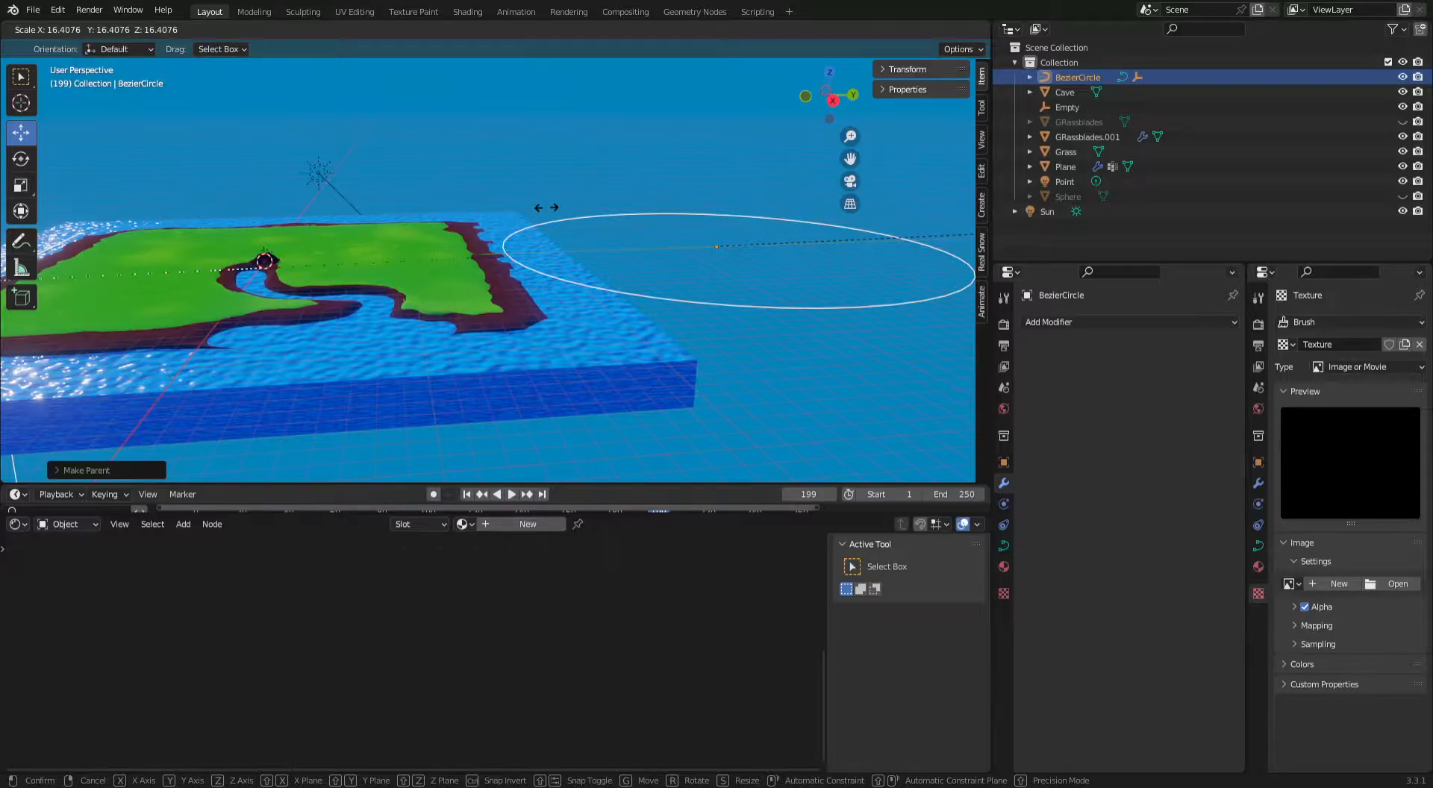
click(547, 207)
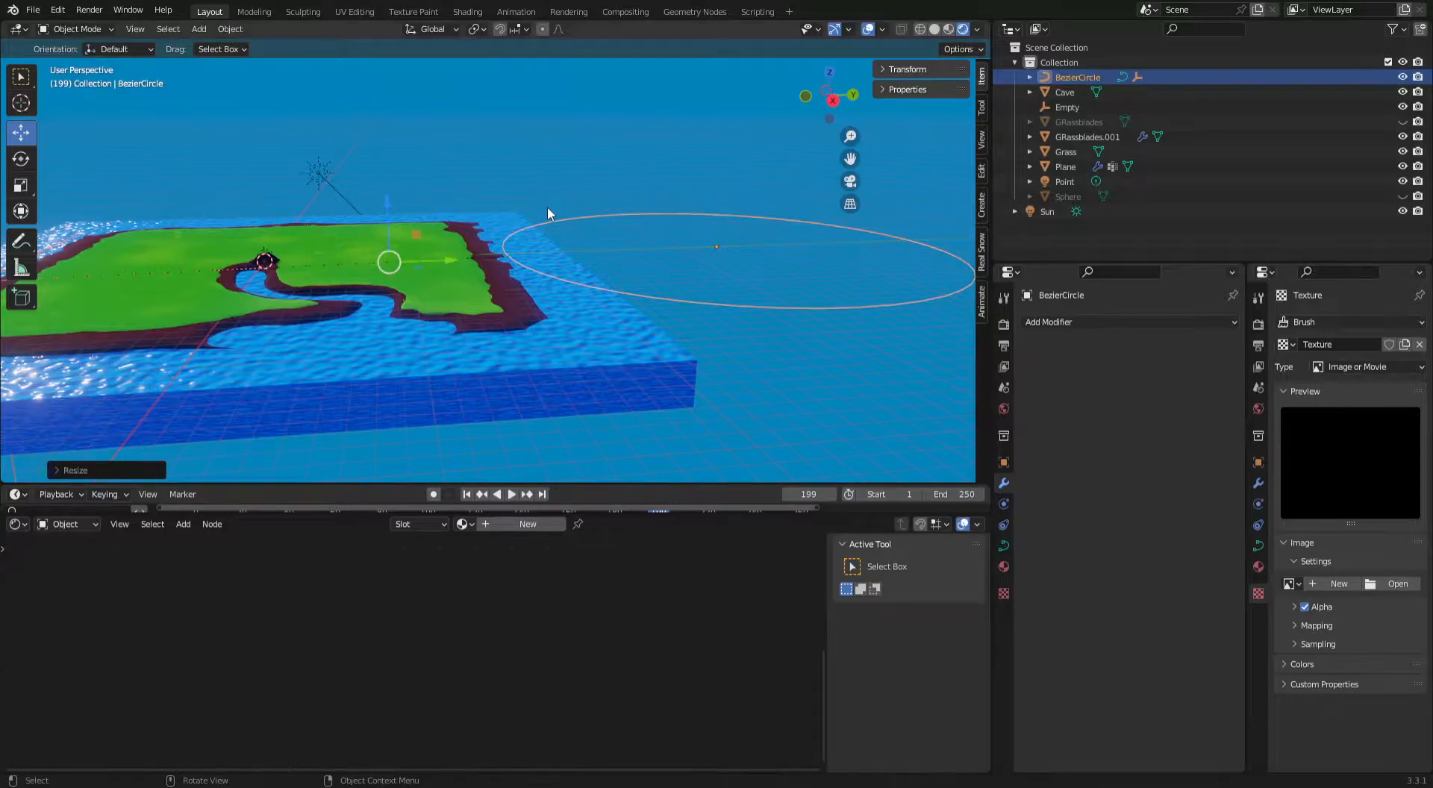
scroll(548, 206, down, 5)
key(space)
scroll(493, 282, up, 7)
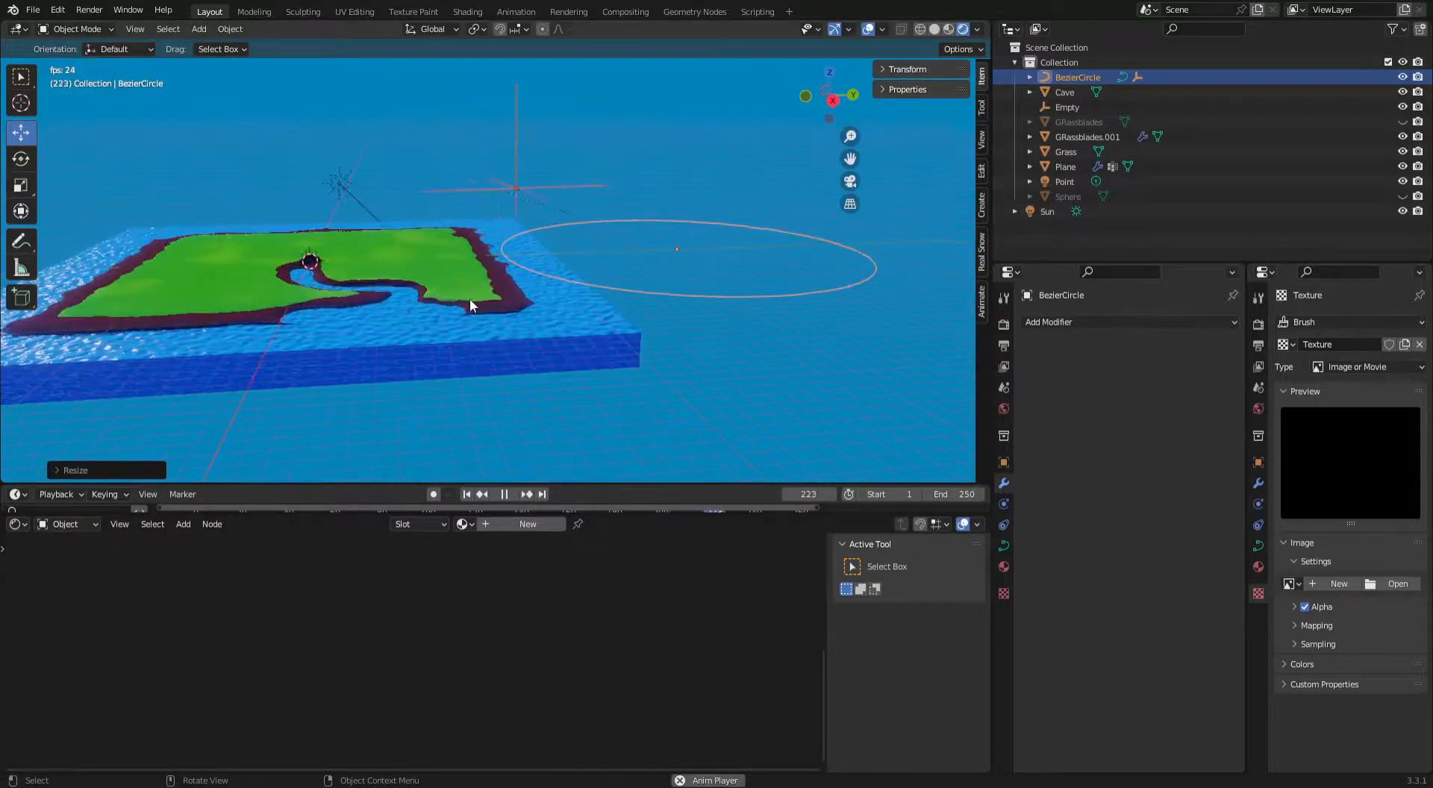
mouse_move(454, 293)
middle_down()
mouse_move(486, 276)
mouse_move(463, 281)
mouse_move(477, 291)
middle_up()
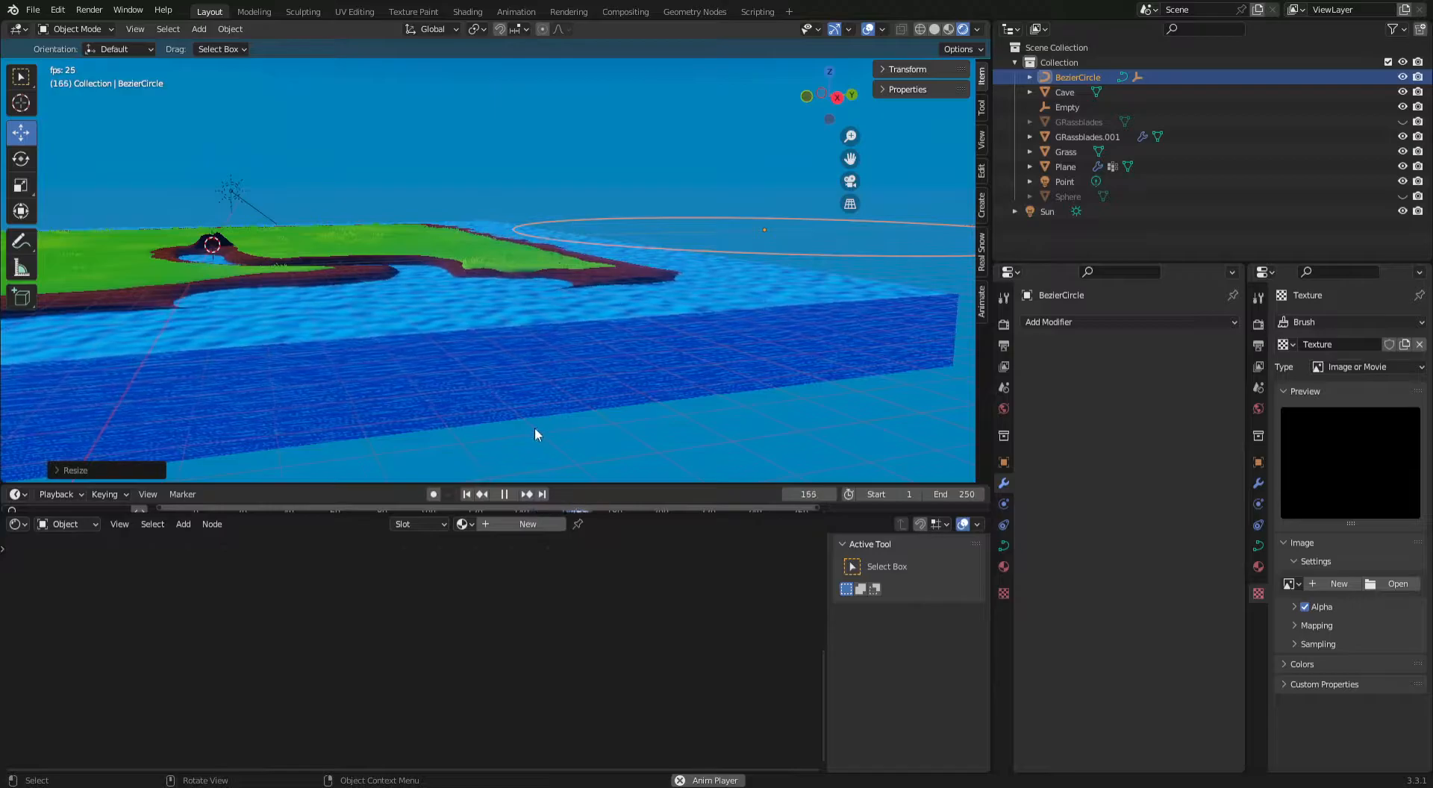
key(space)
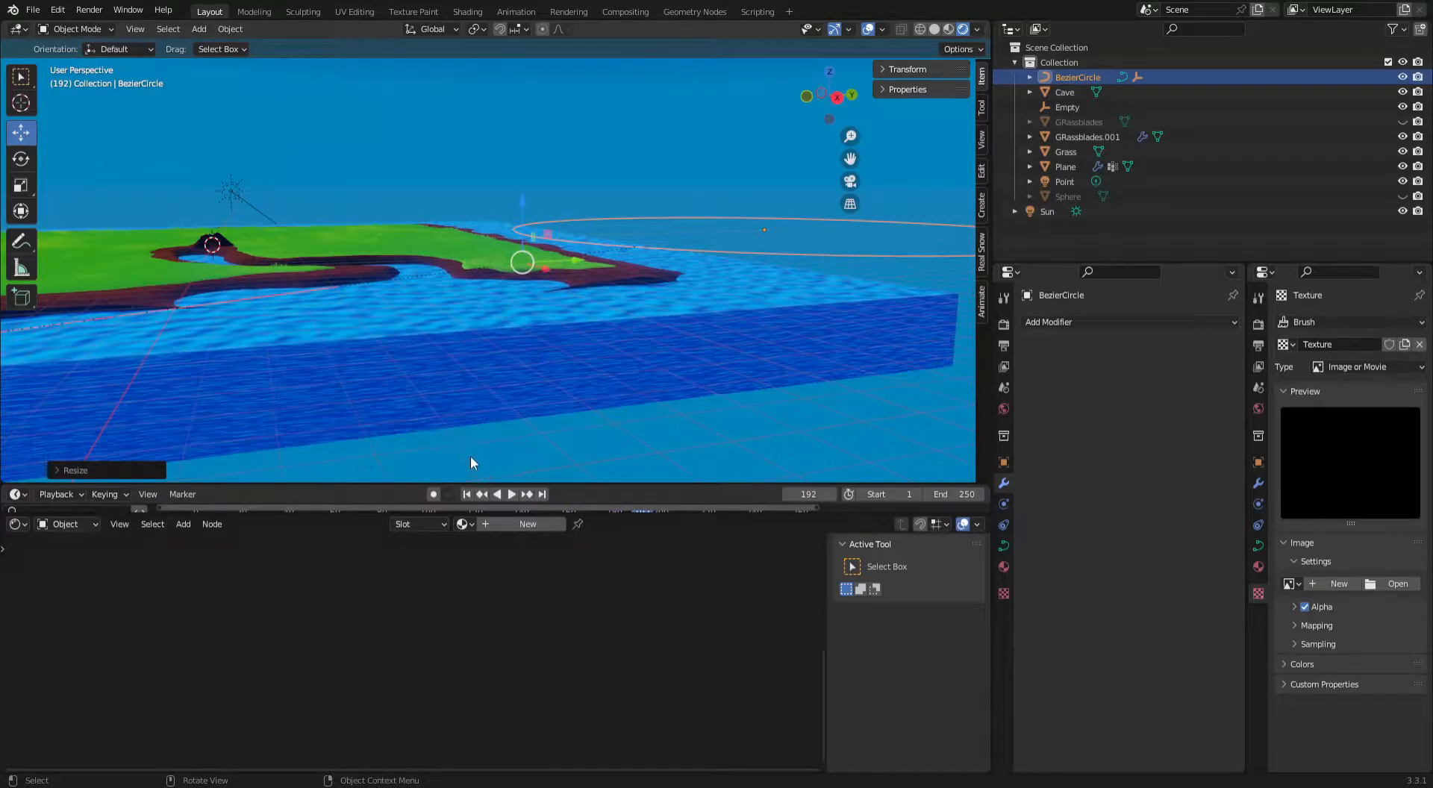
From the first frame, shrink the Bezier circle back to a small ring and replay the animation.
click(467, 495)
scroll(588, 180, down, 3)
middle_drag(588, 180, 585, 224)
scroll(589, 247, down, 1)
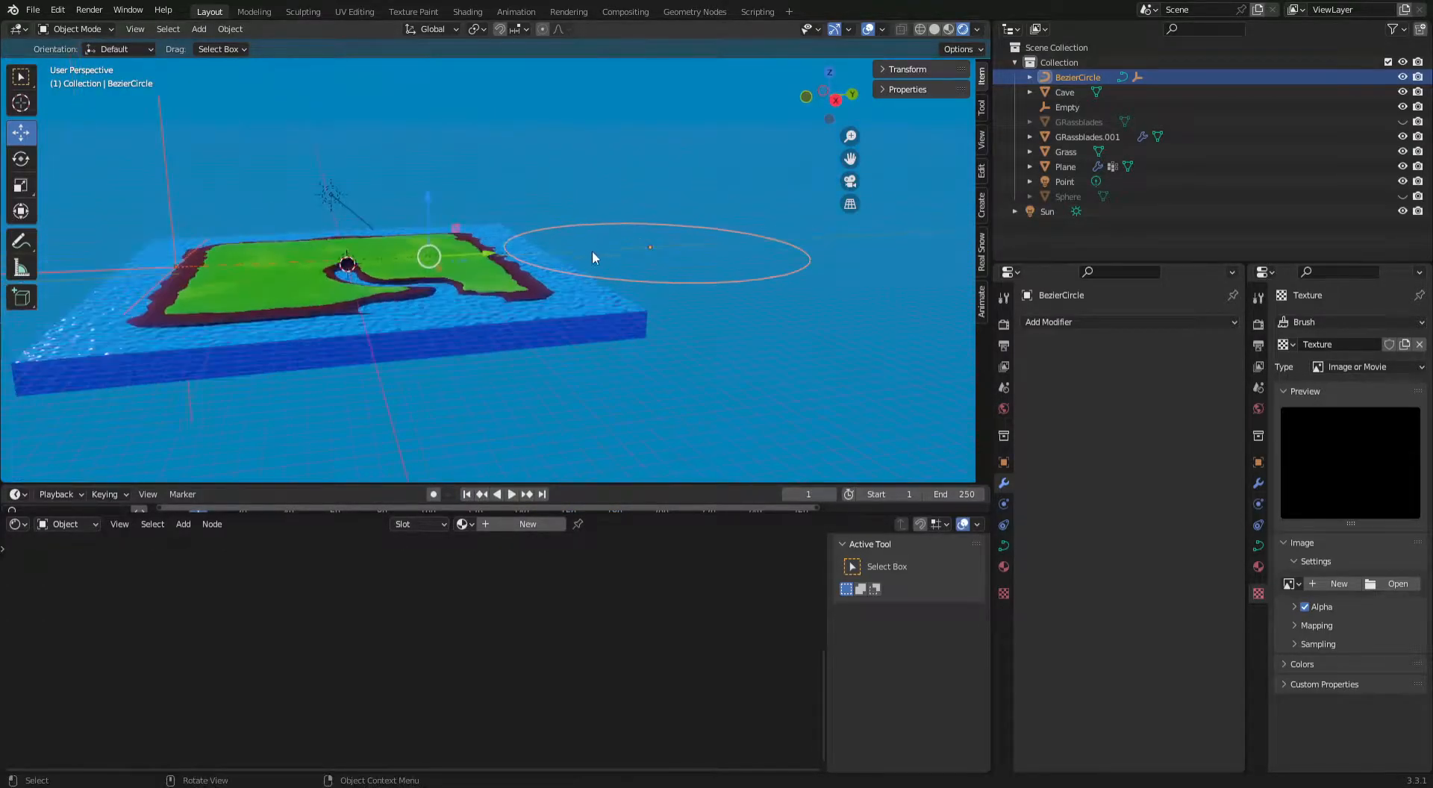
key(s)
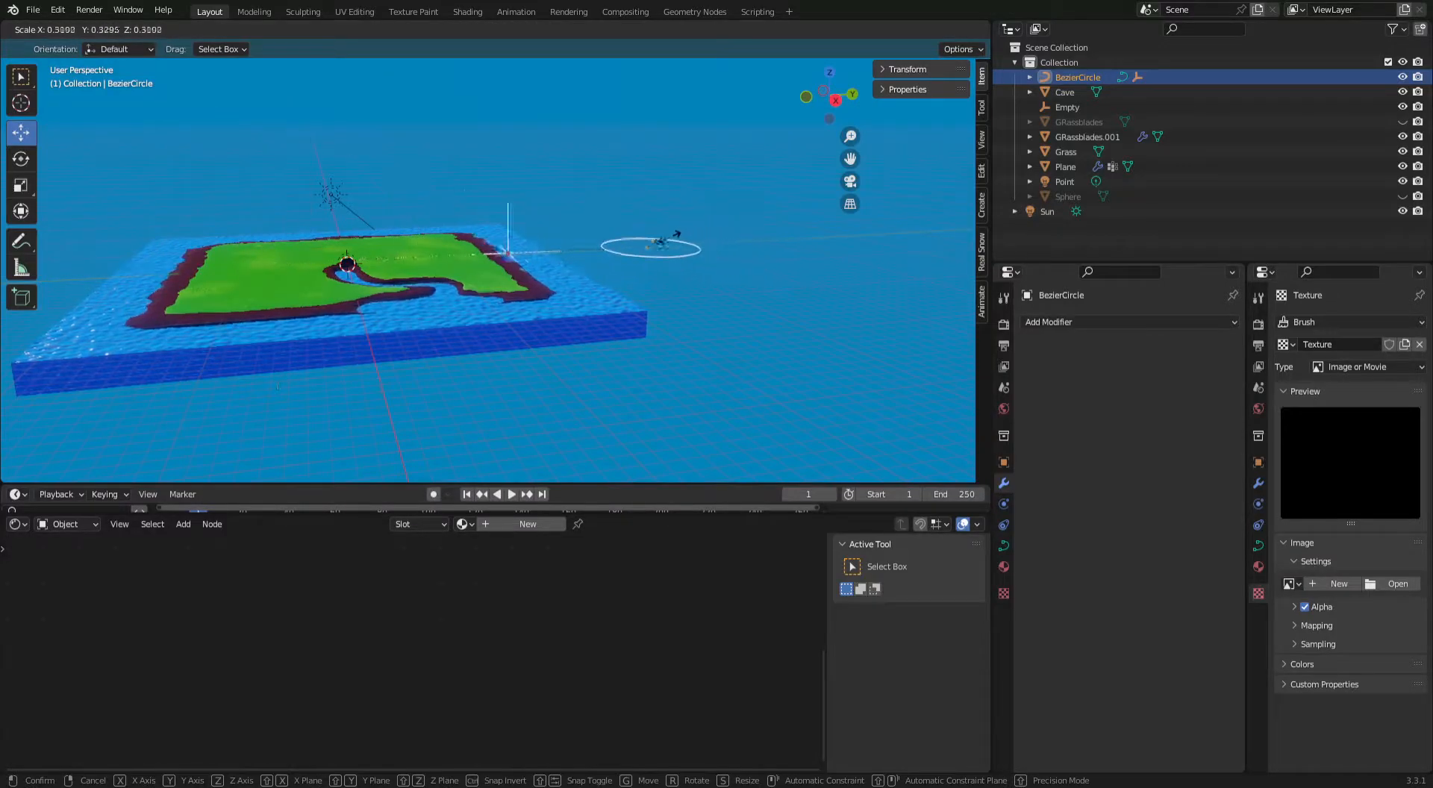
click(605, 251)
key(space)
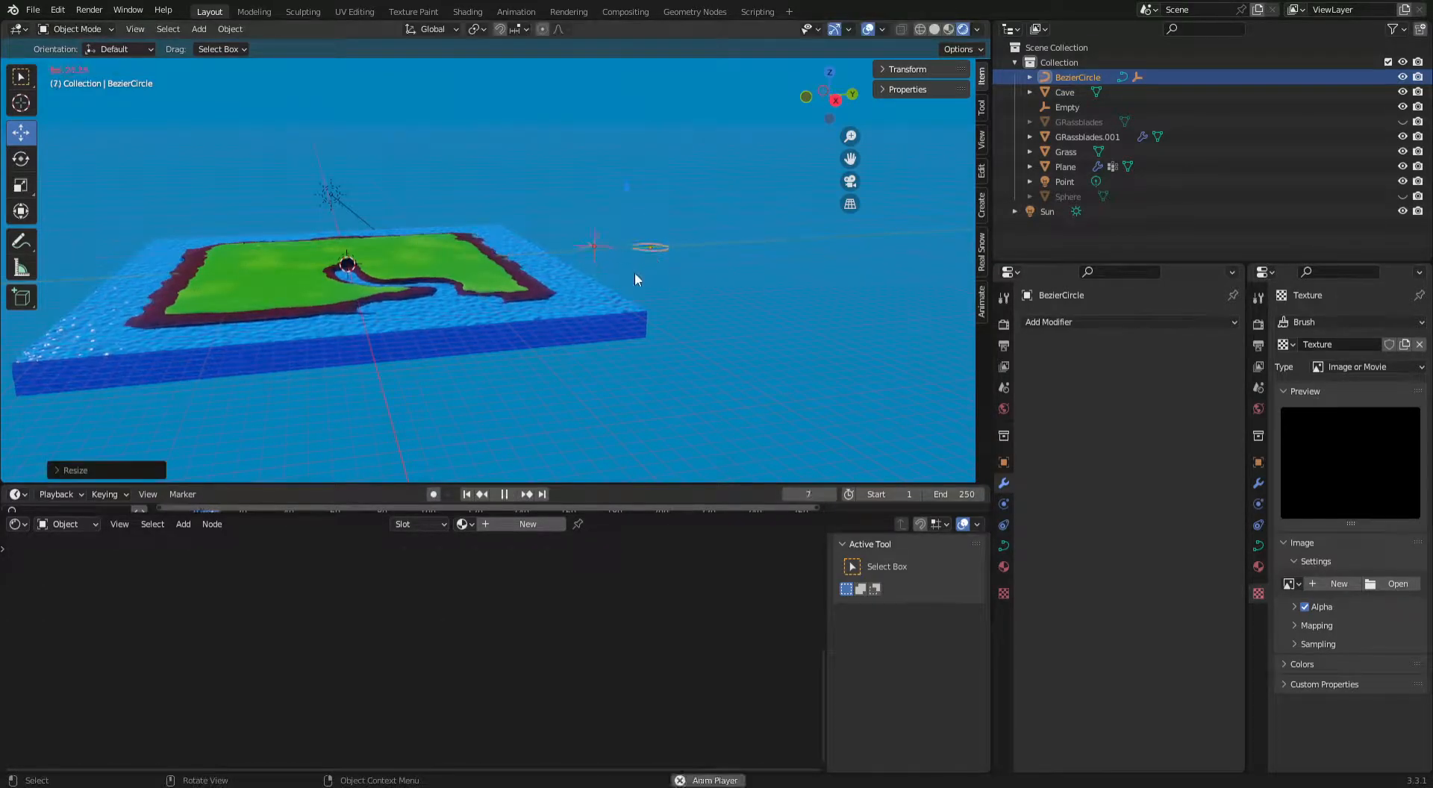
key(space)
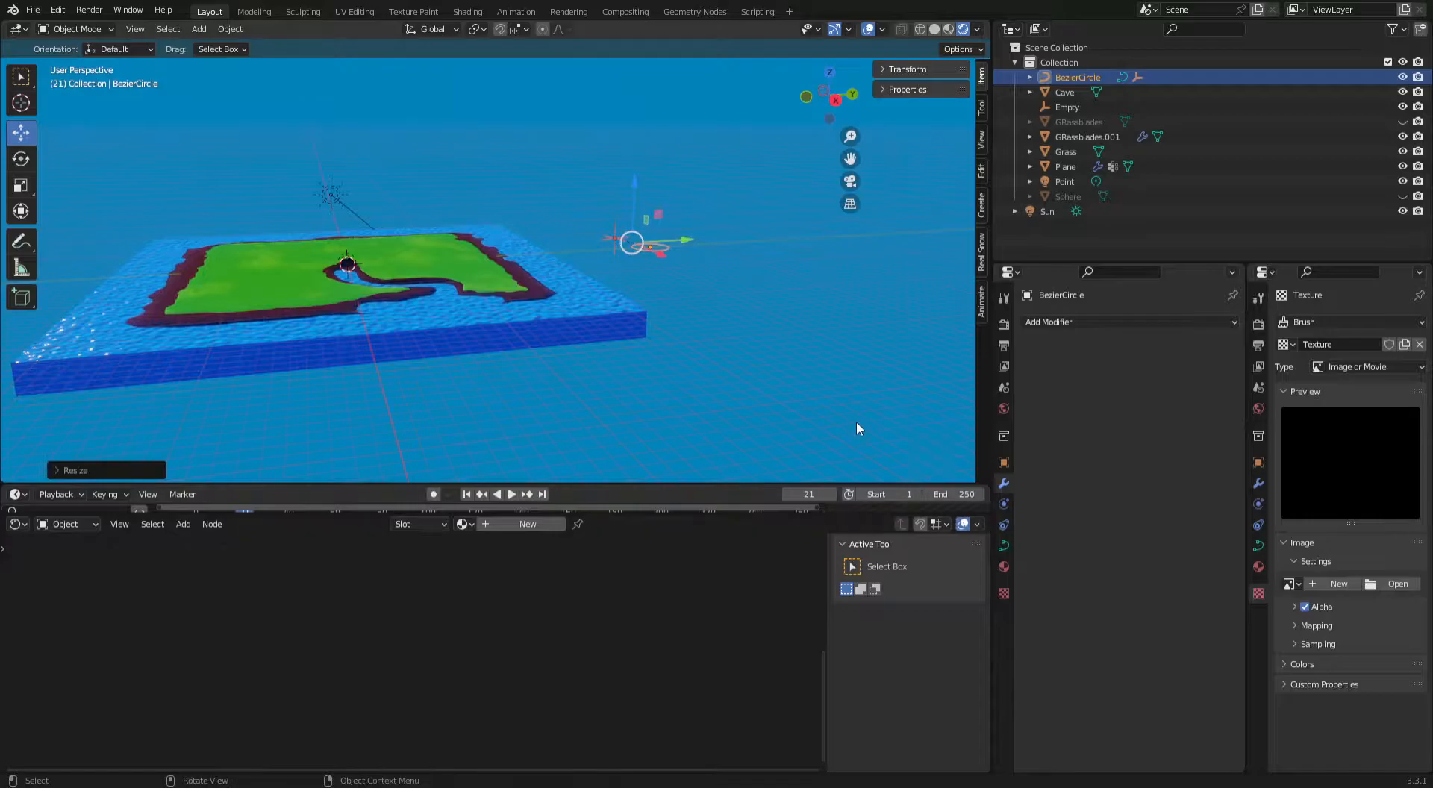
Select the water plane and increase its Clouds texture size to 2.00.
scroll(857, 421, up, 2)
click(656, 372)
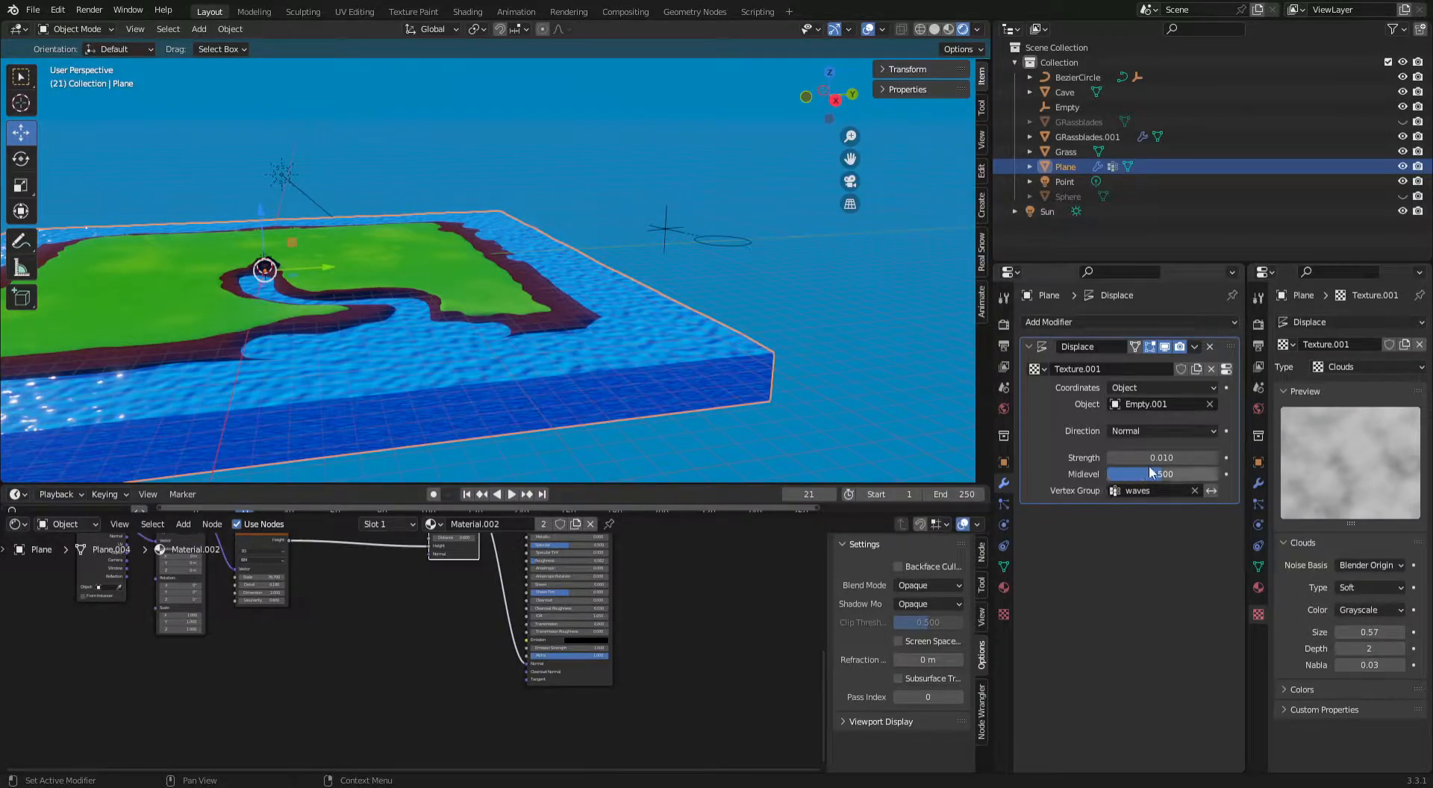
scroll(509, 357, up, 5)
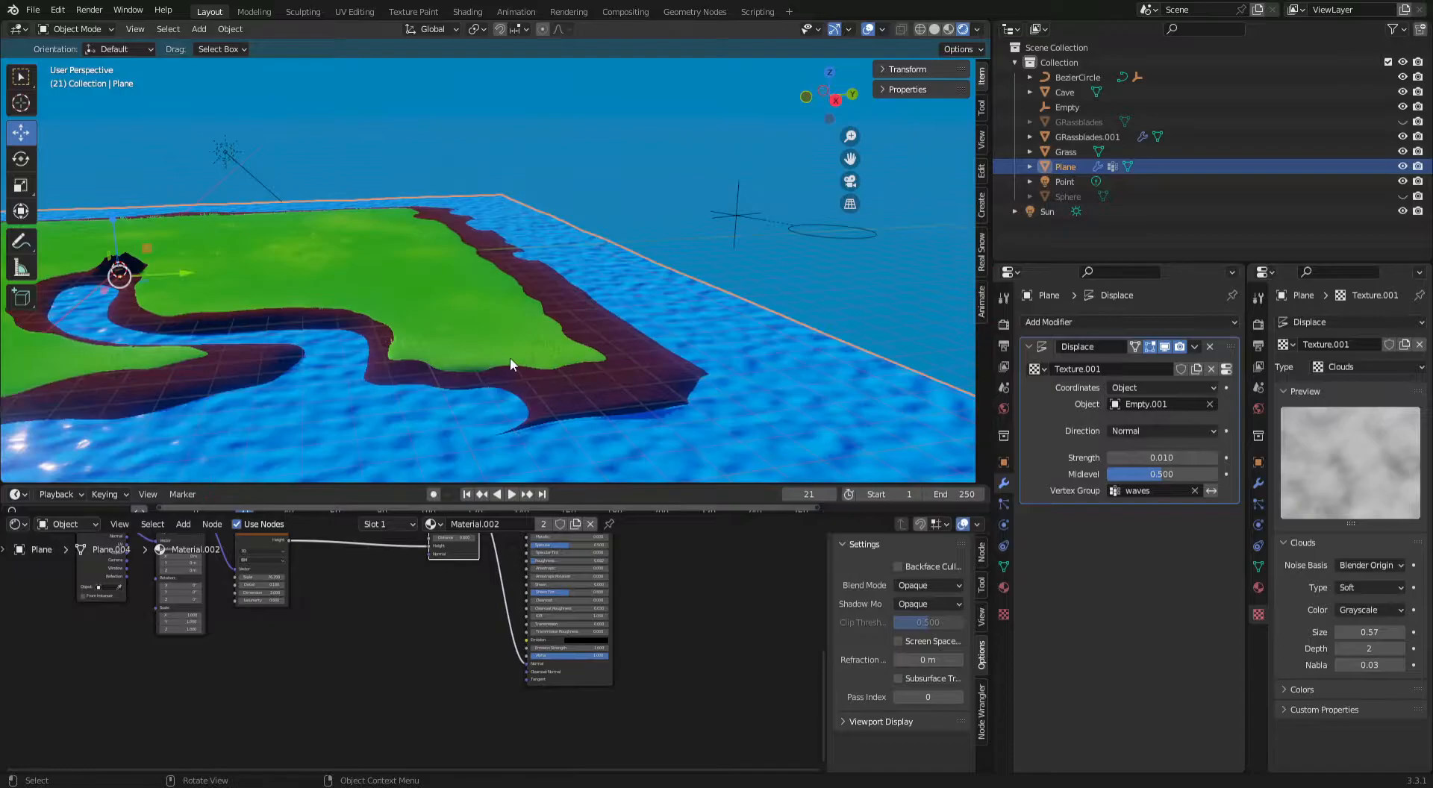
shift+middle_drag(543, 302, 556, 311)
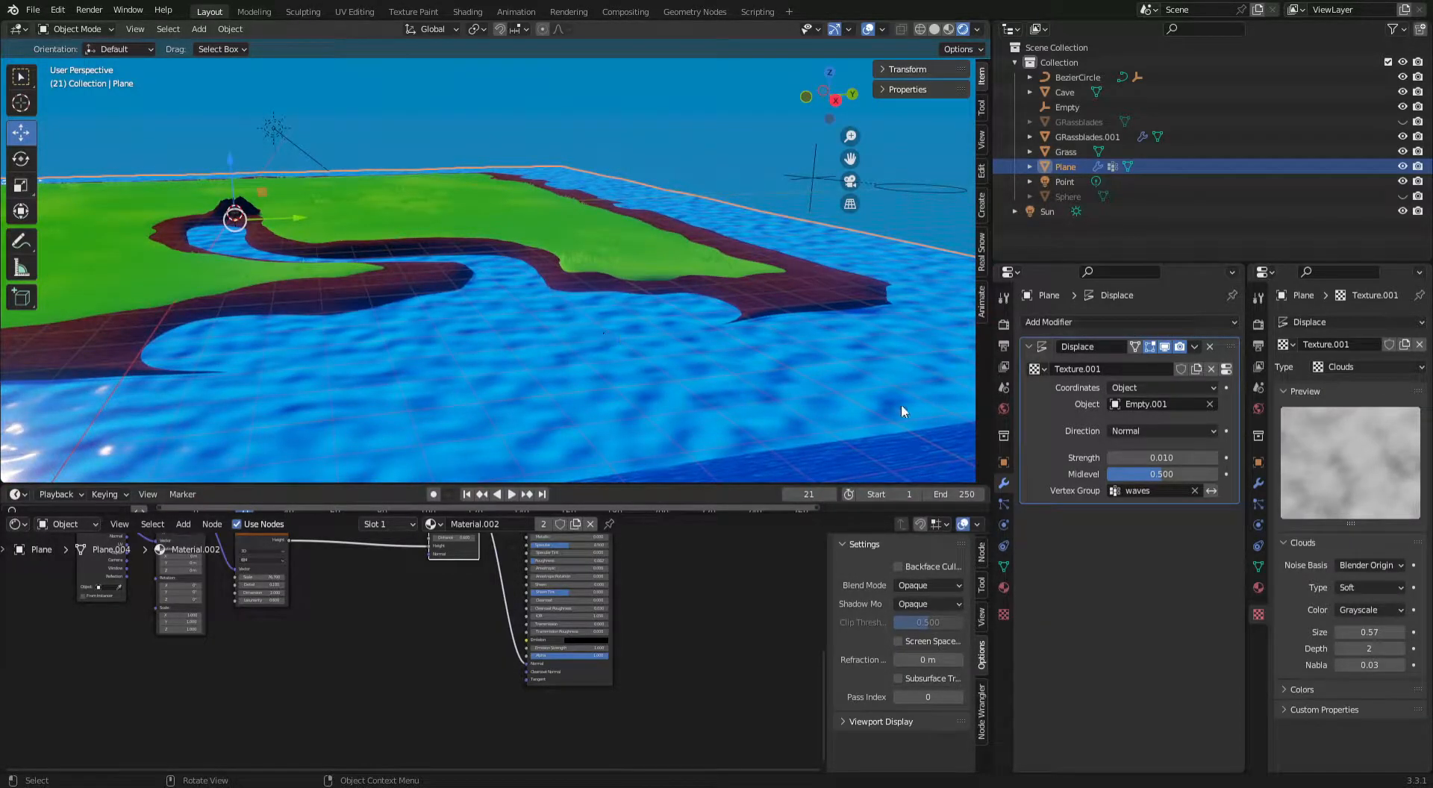
drag(1373, 633, 1413, 633)
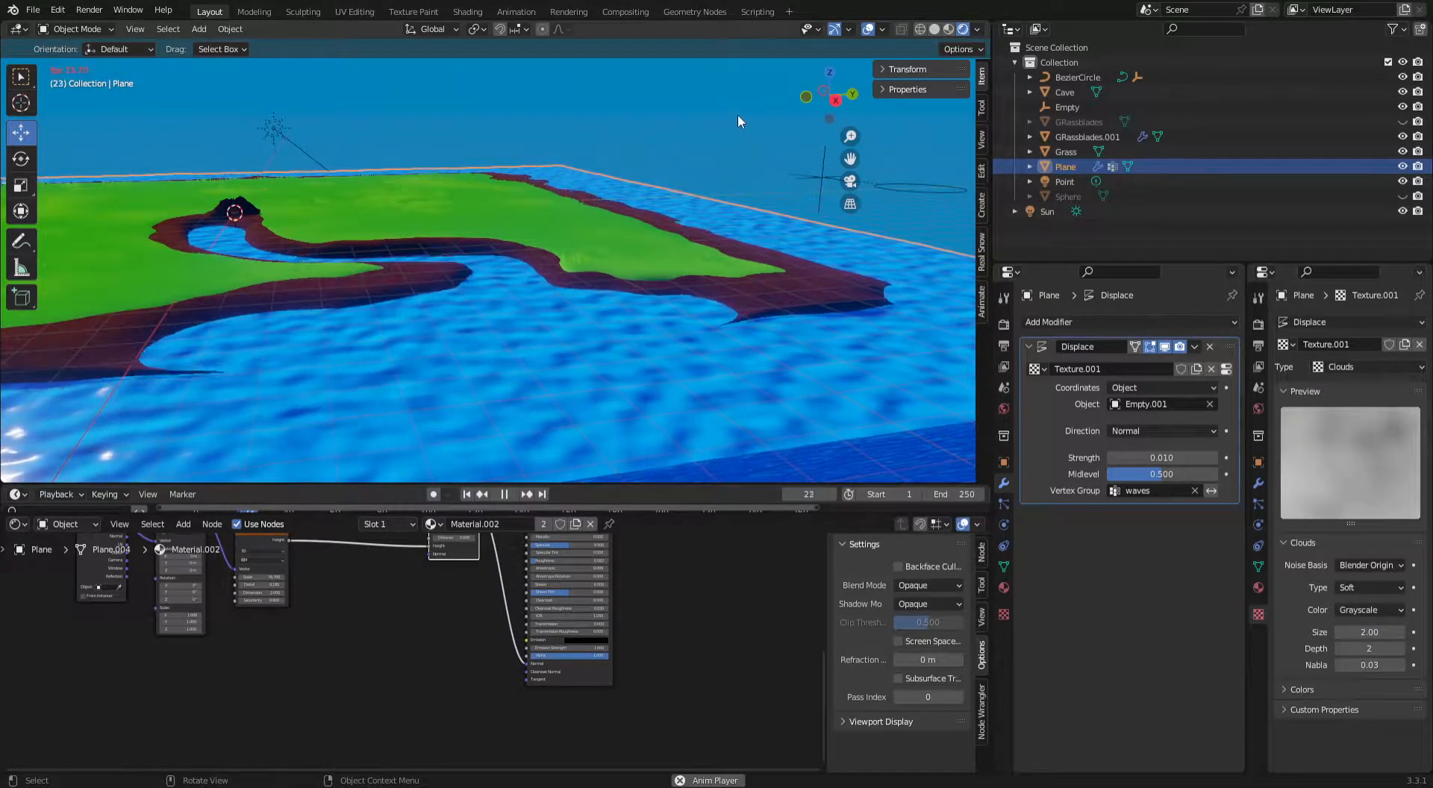
Set the water's Clouds texture size to 40.00 and play the animation to check the waves.
click(1372, 636)
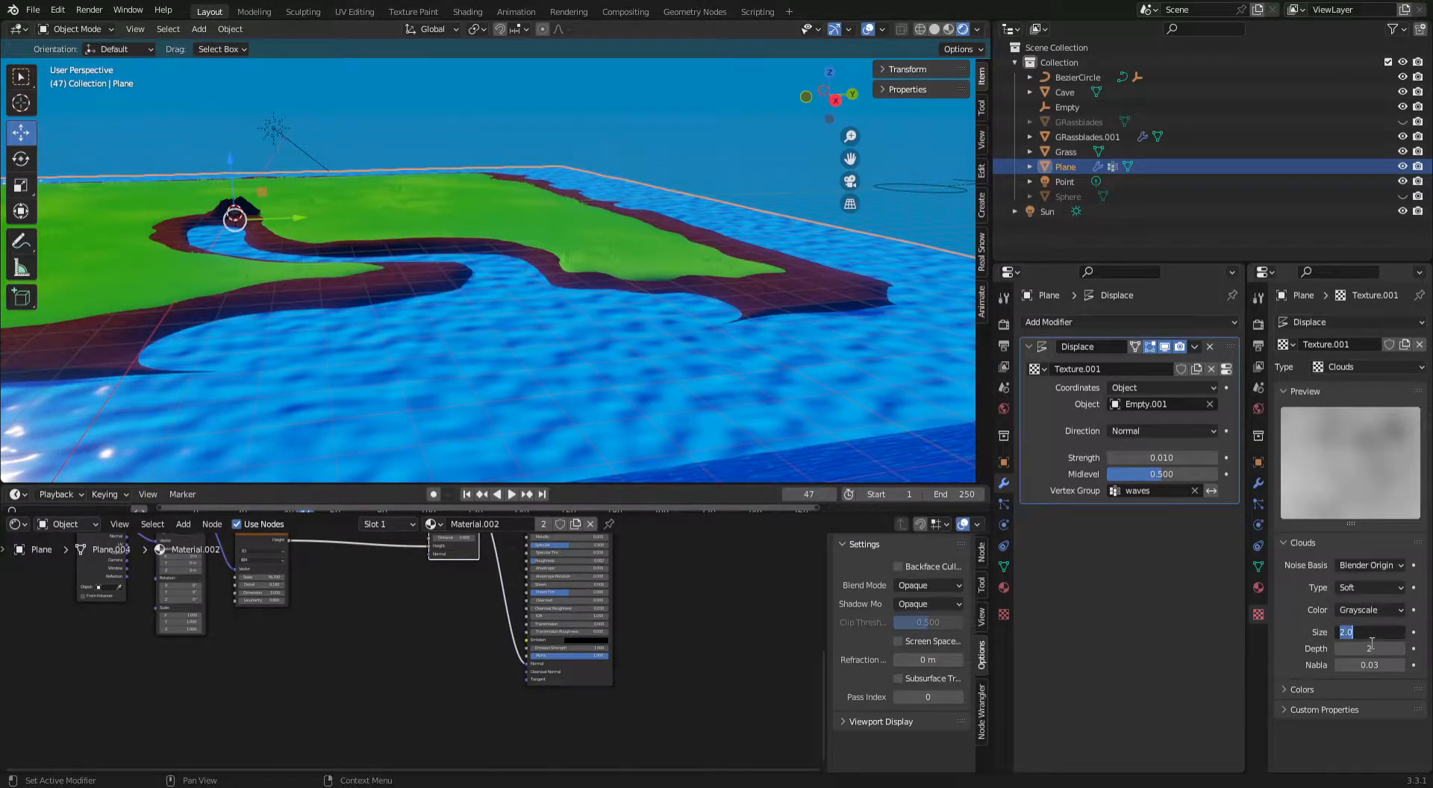
key(Return)
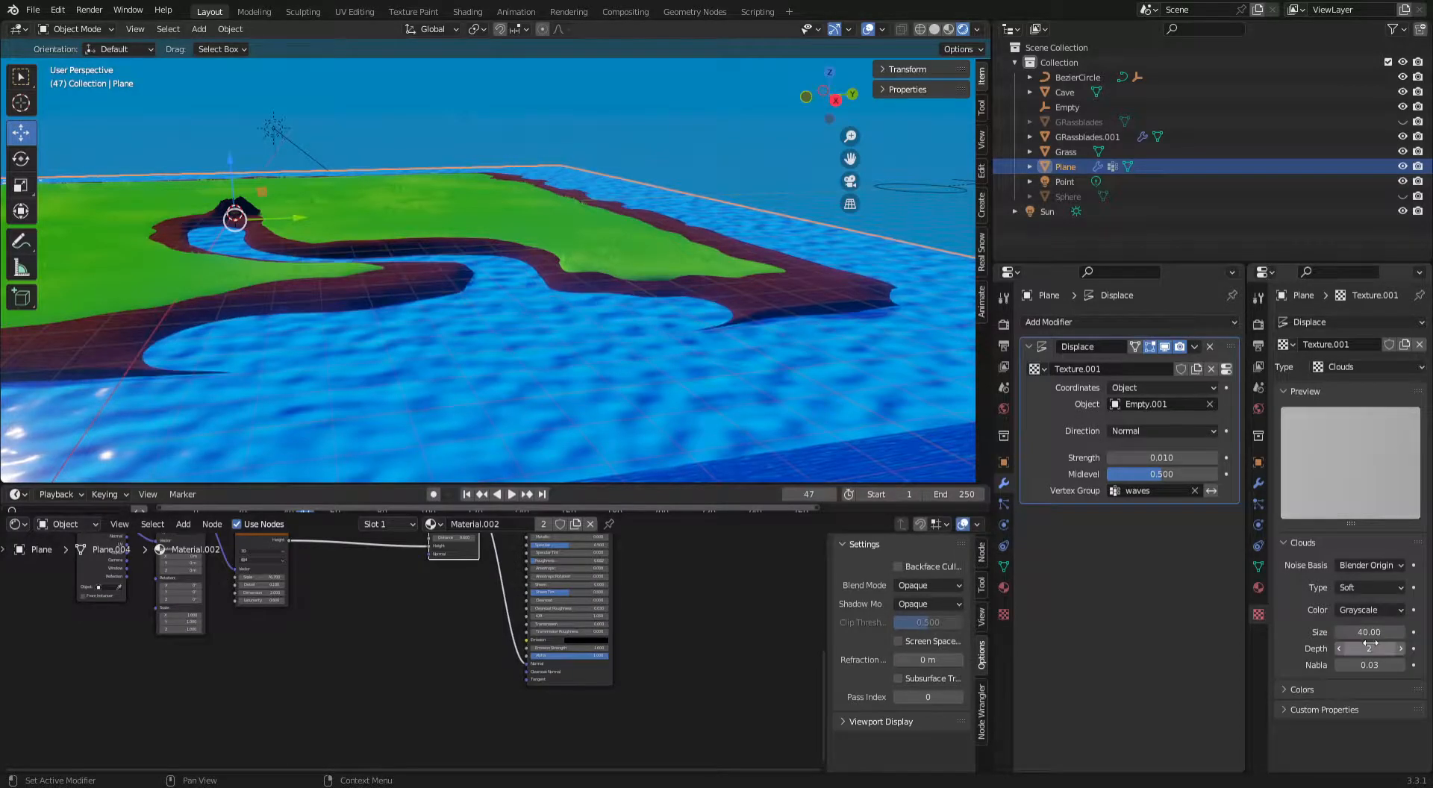
key(space)
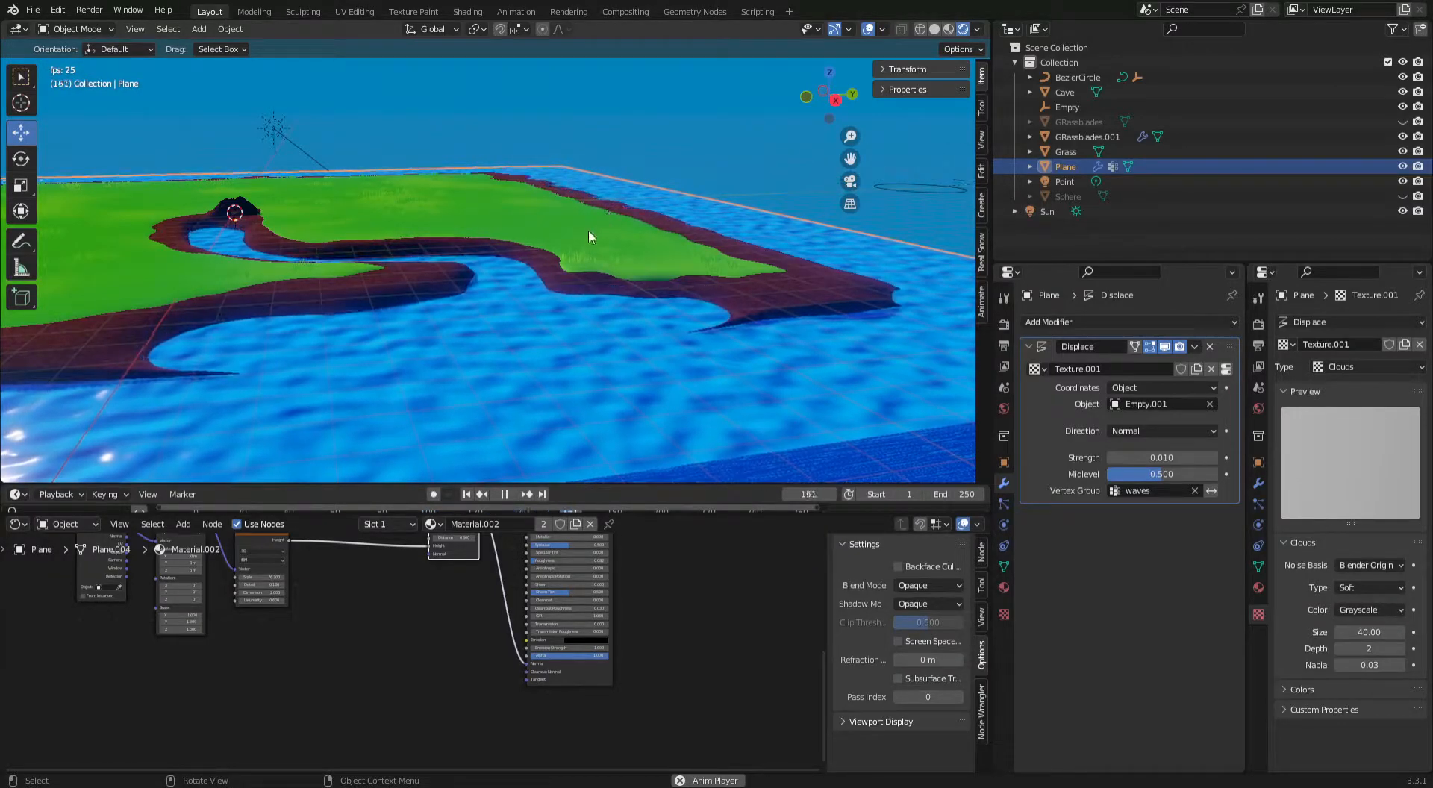
key(space)
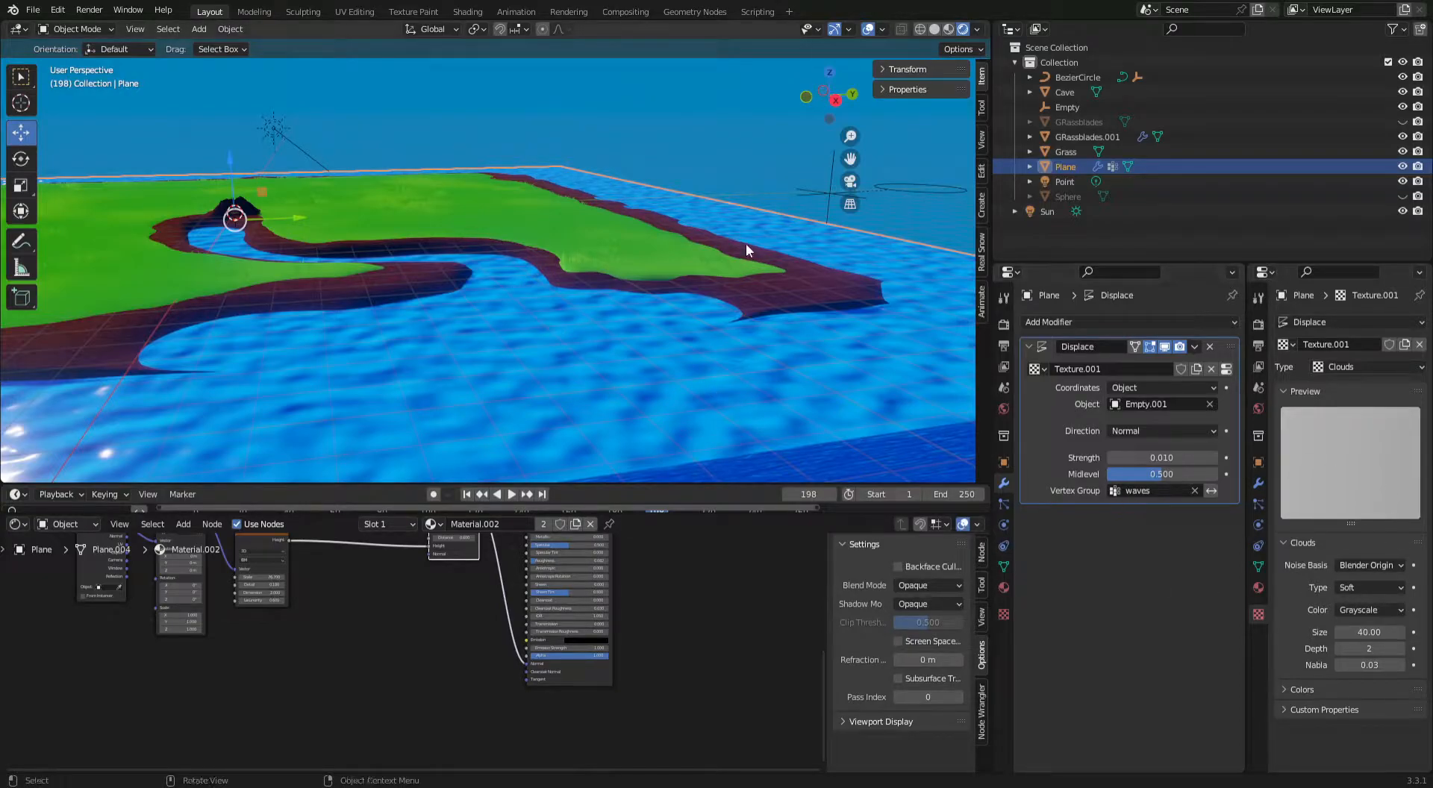
Select the Bezier circle and set its Path Animation length to 250 frames.
scroll(757, 244, down, 3)
scroll(727, 246, down, 1)
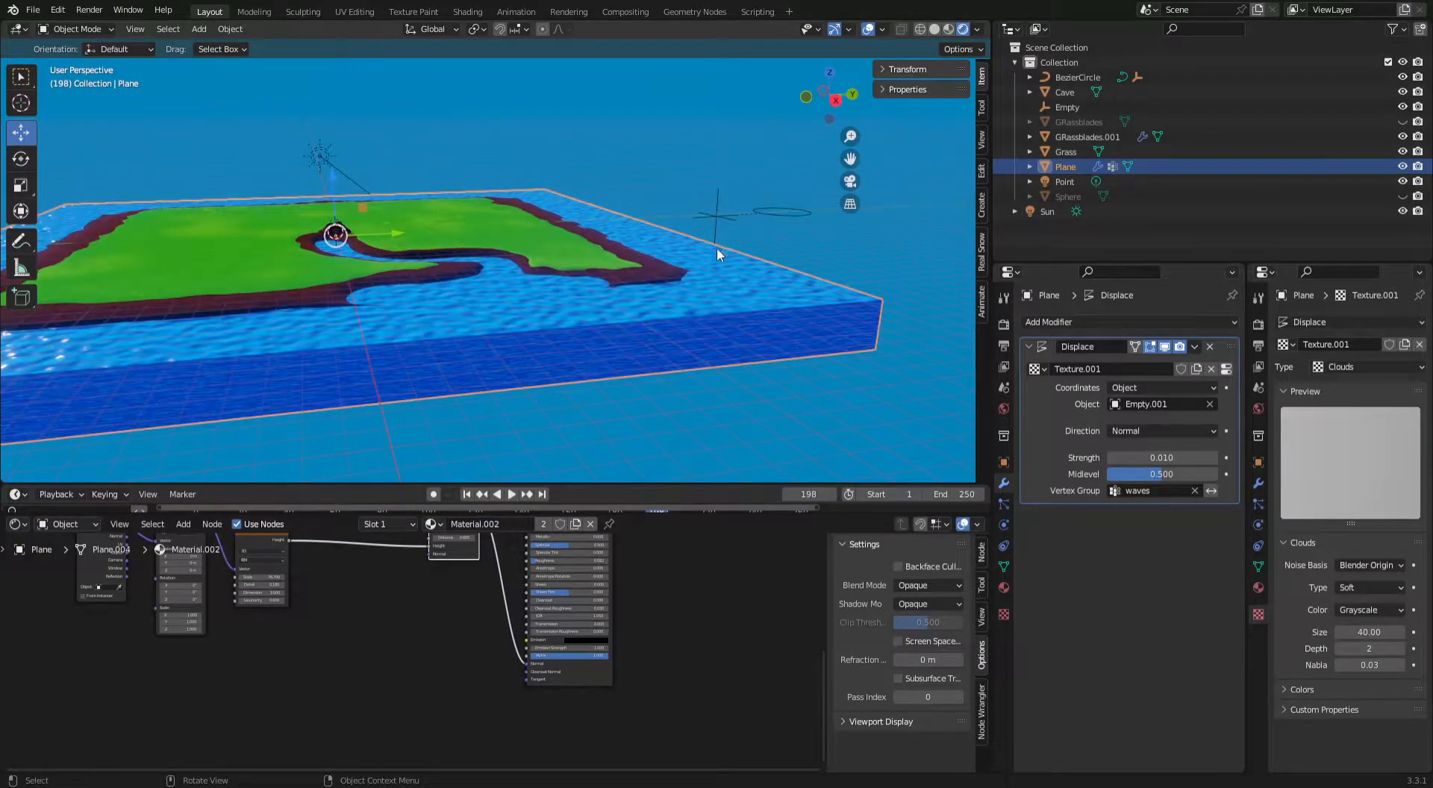
click(781, 213)
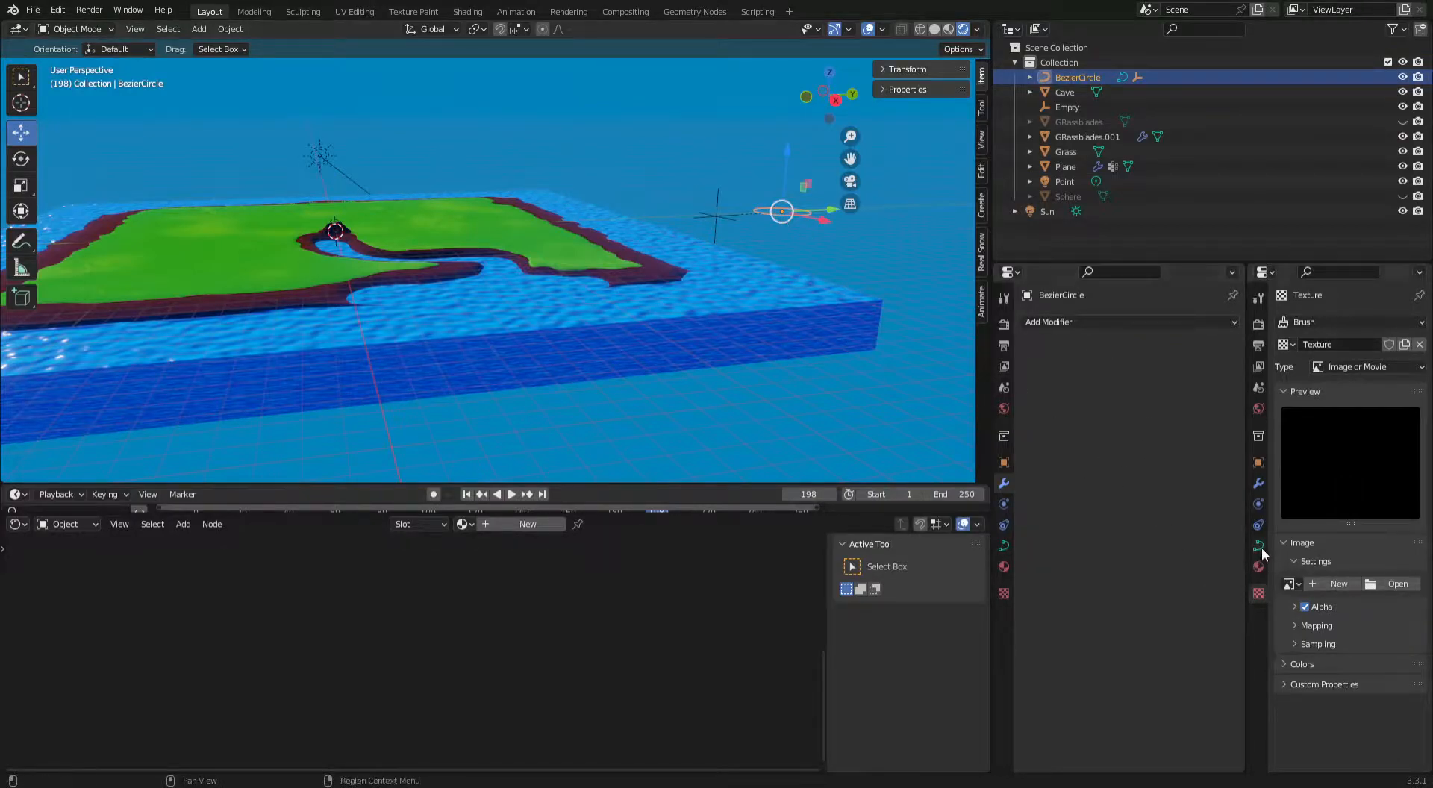
click(1007, 542)
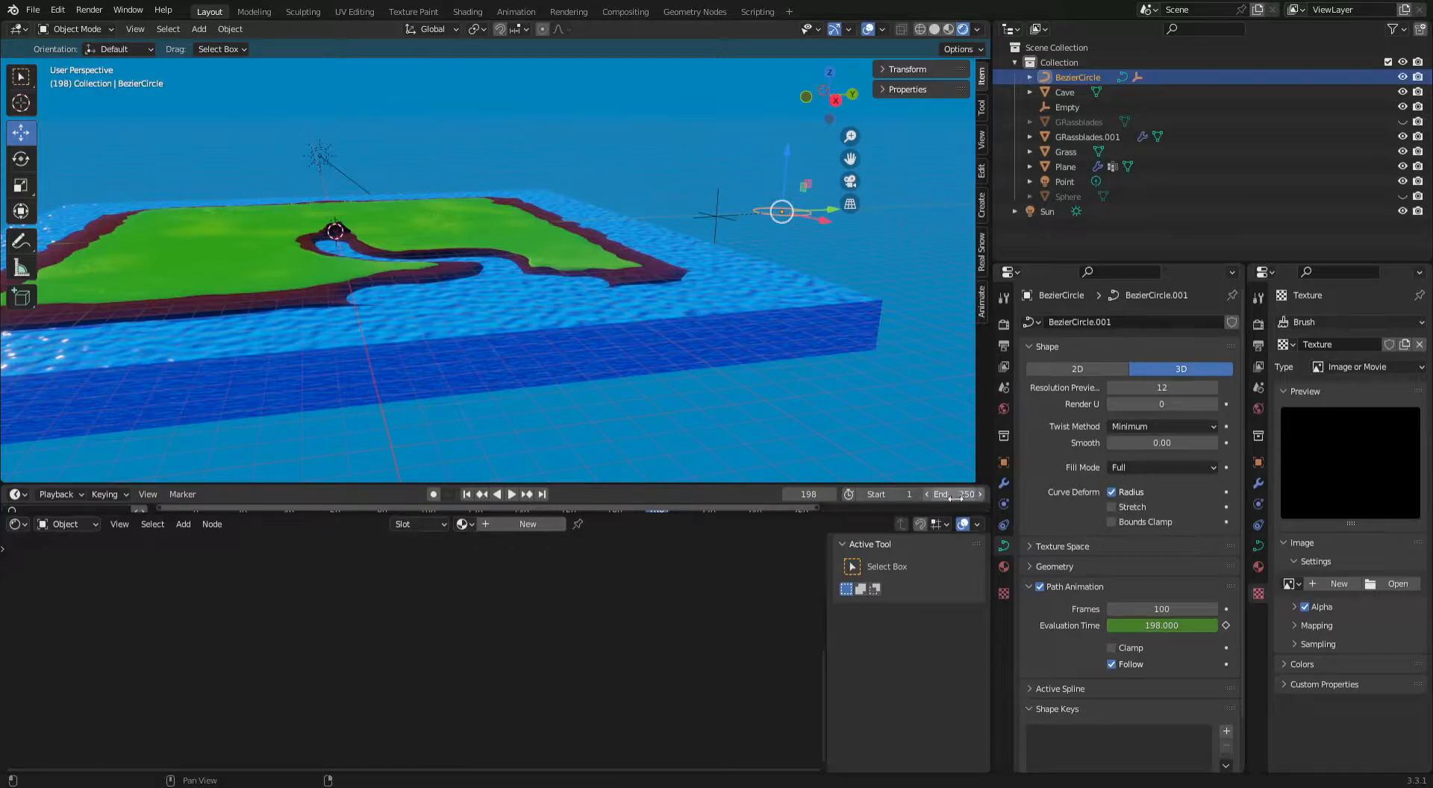
click(1159, 609)
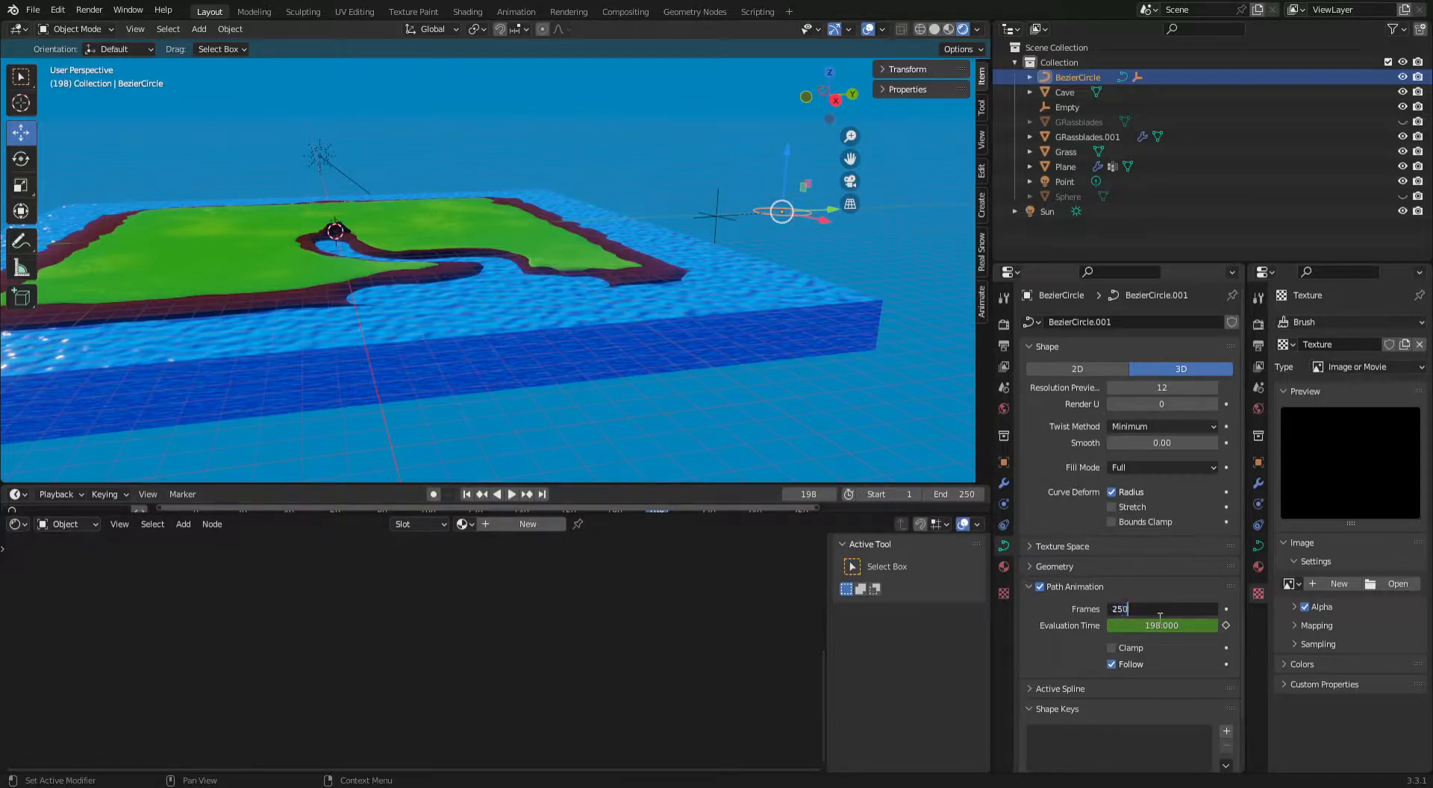
key(Return)
Play the animation and examine the wave motion around the river mouth at close range.
key(space)
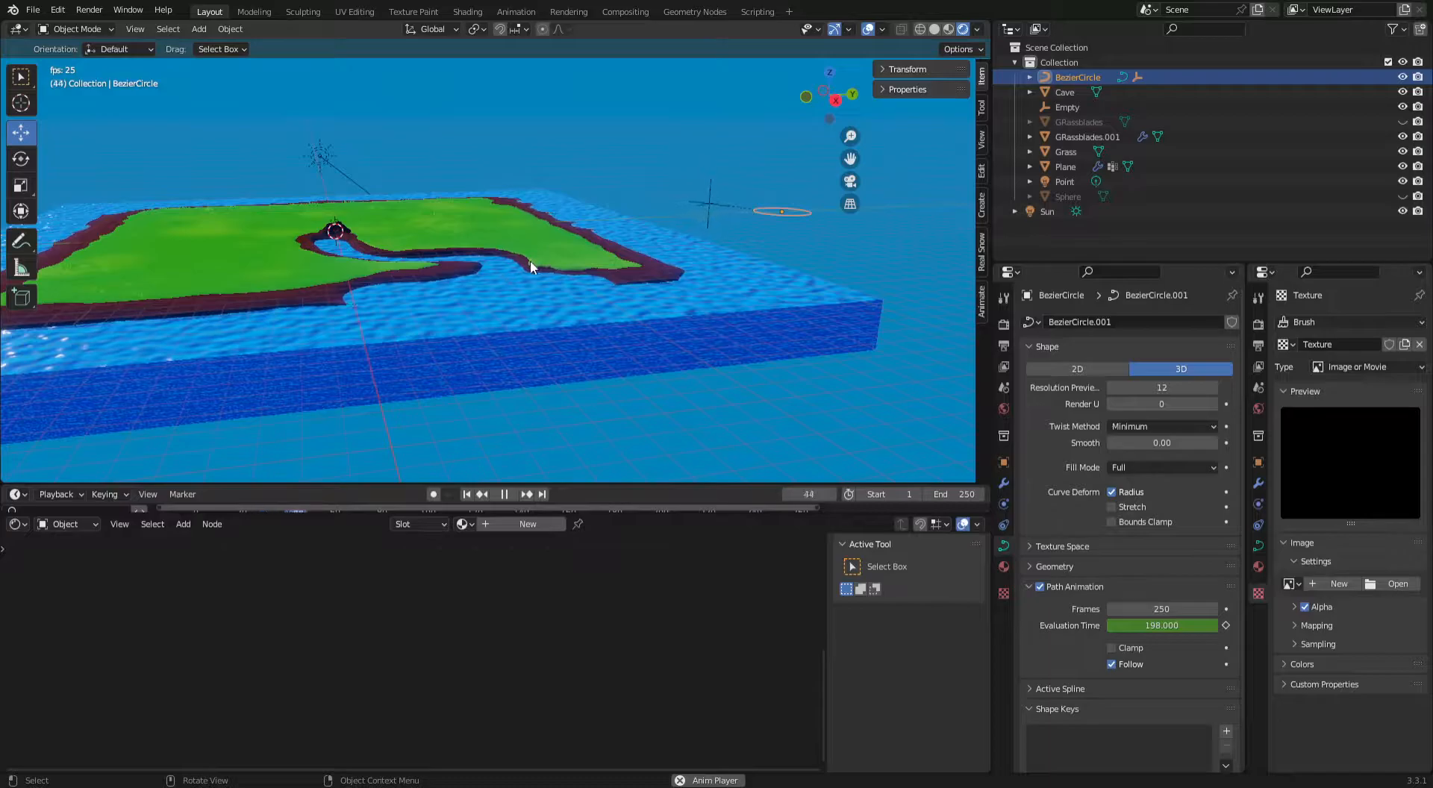
scroll(530, 259, up, 5)
scroll(501, 249, down, 5)
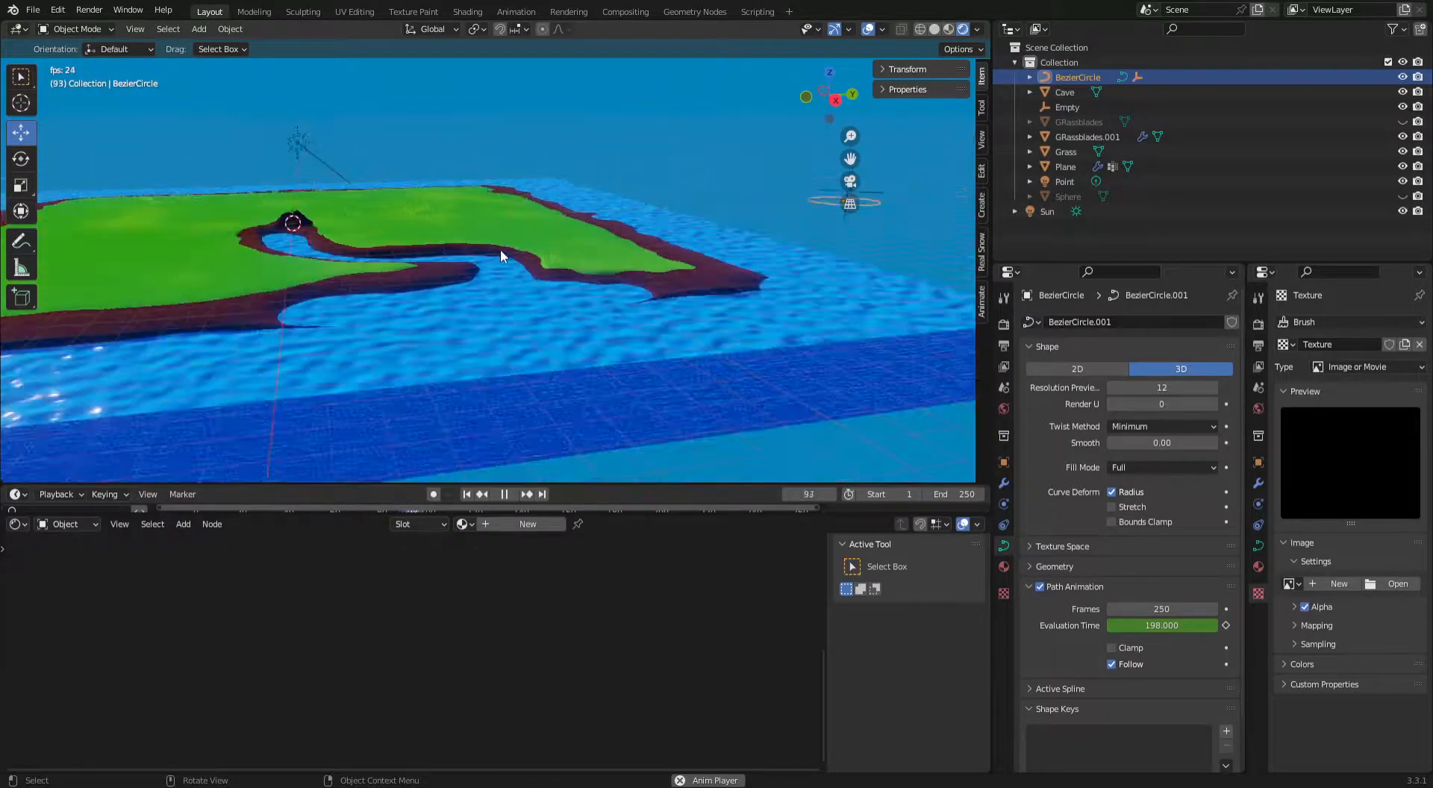
middle_drag(468, 232, 499, 270)
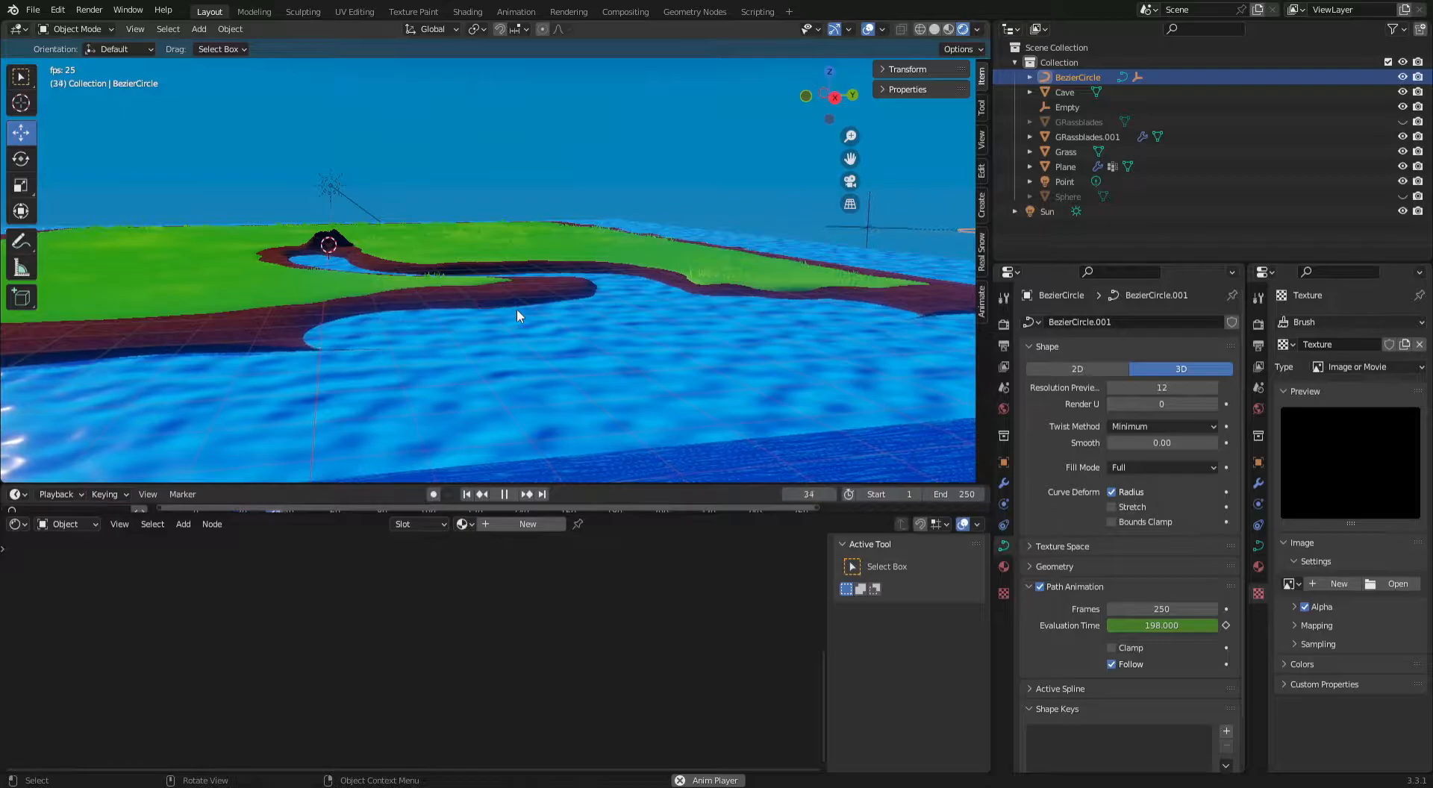
key(space)
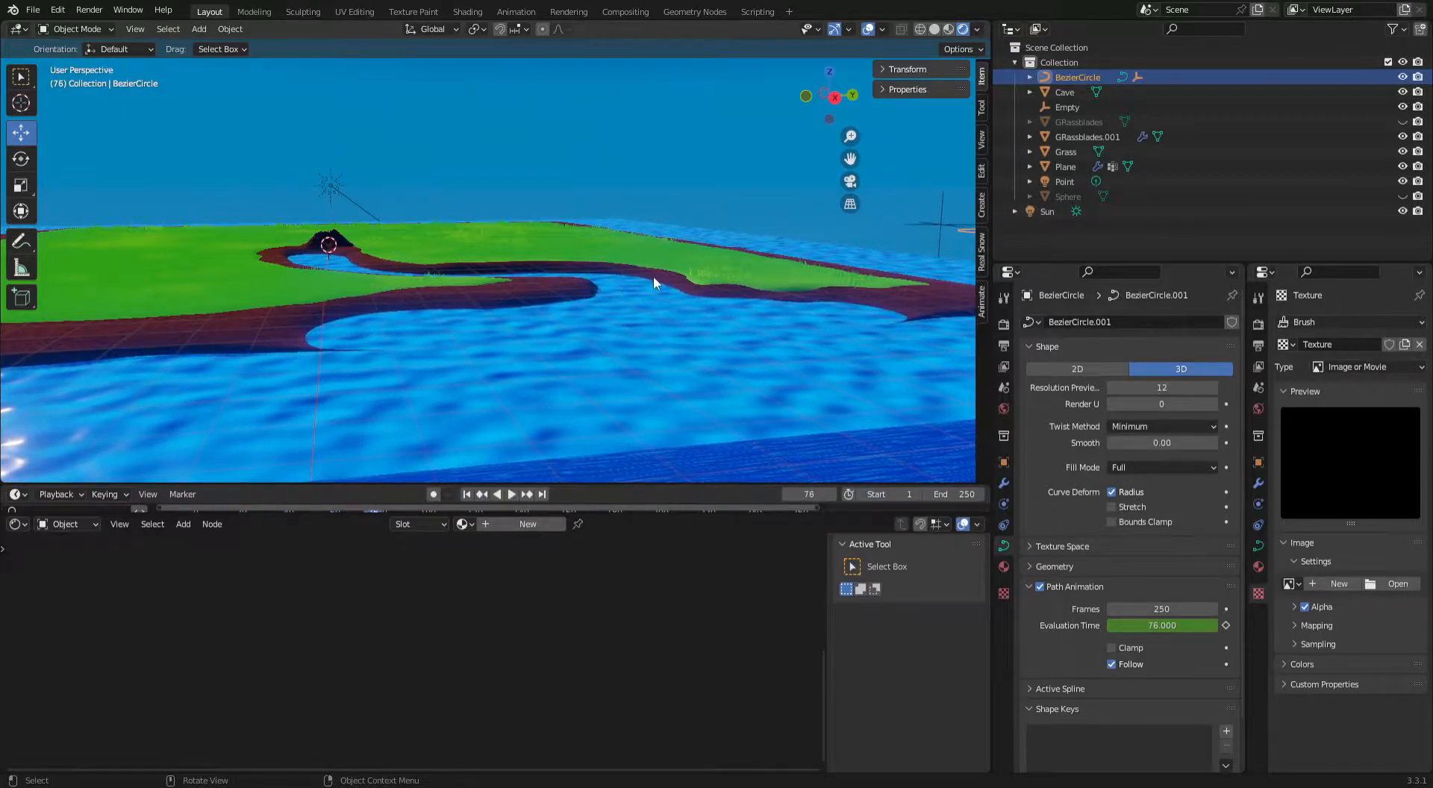
Turn off Follow in the Bezier circle's Path Animation settings and replay the animation.
click(1111, 664)
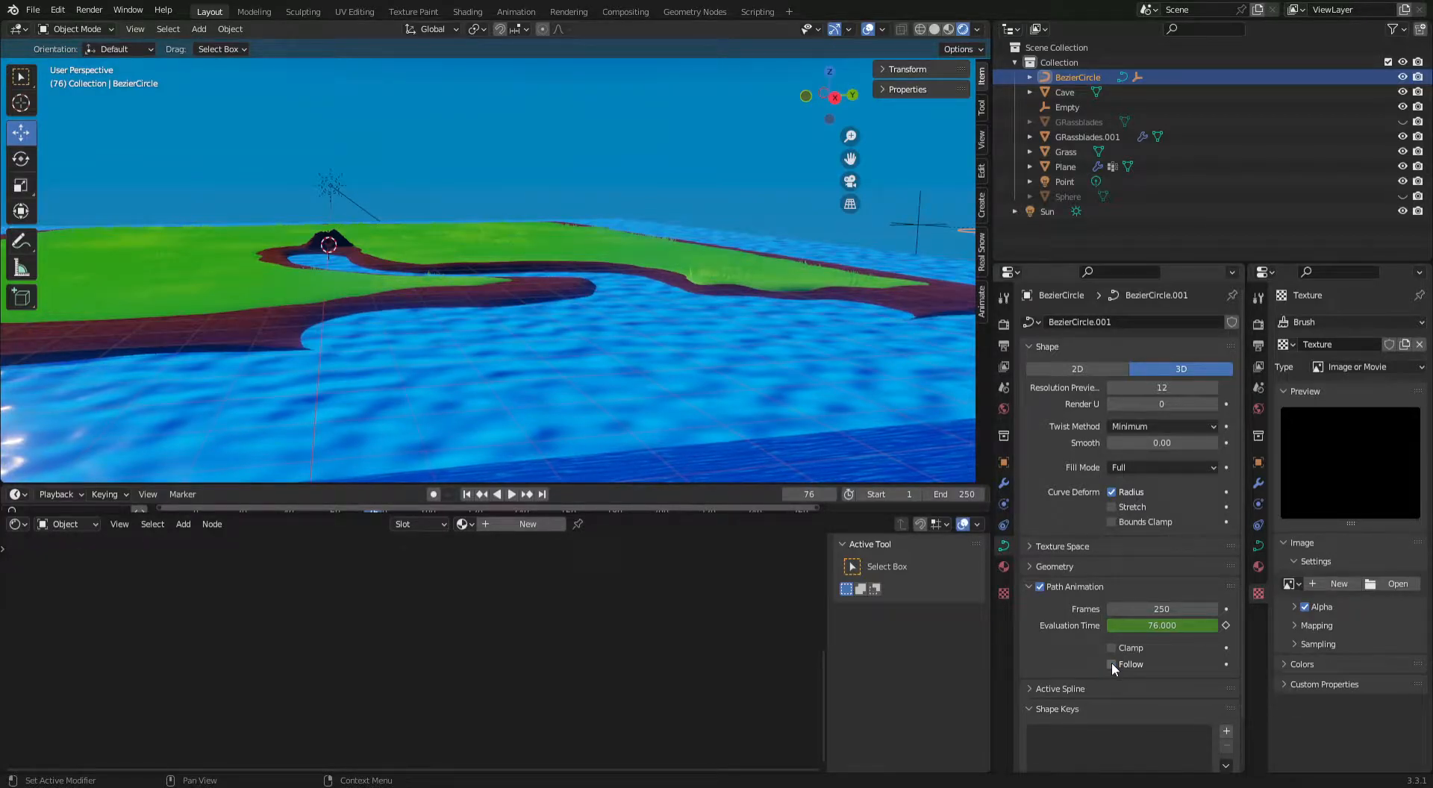
key(space)
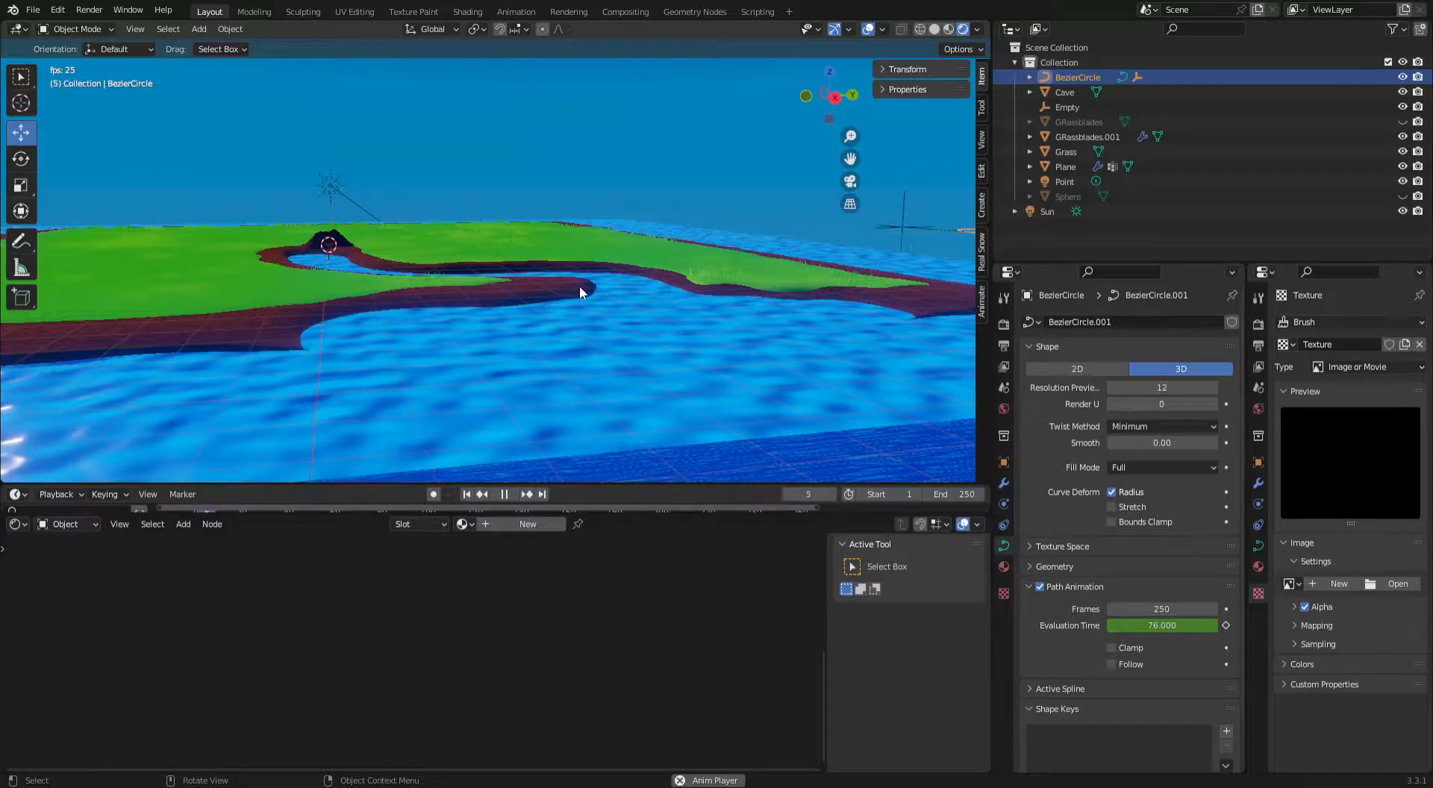
key(space)
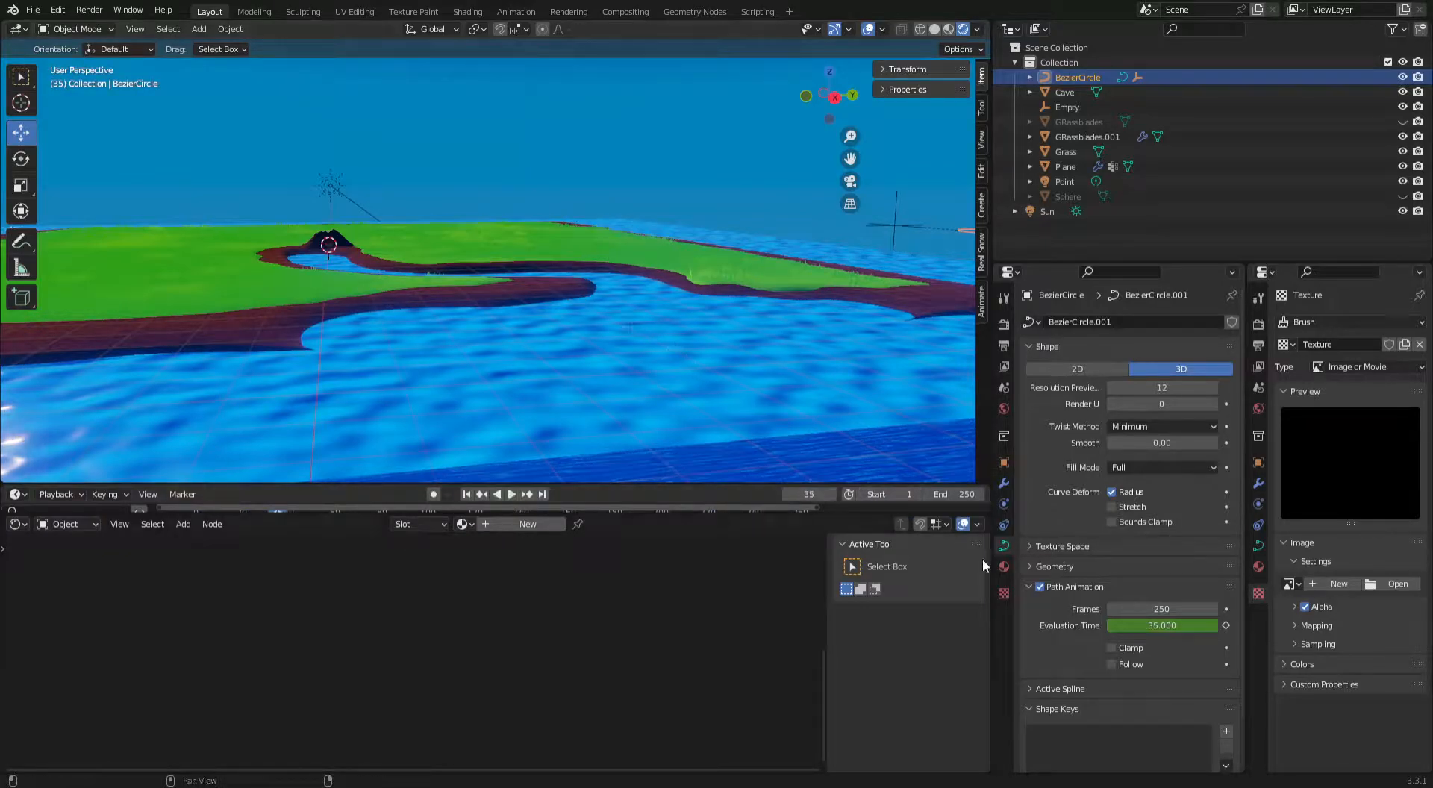
Select the water plane, reduce its Clouds texture size to 1.61 and play the animation to inspect the waves.
click(816, 422)
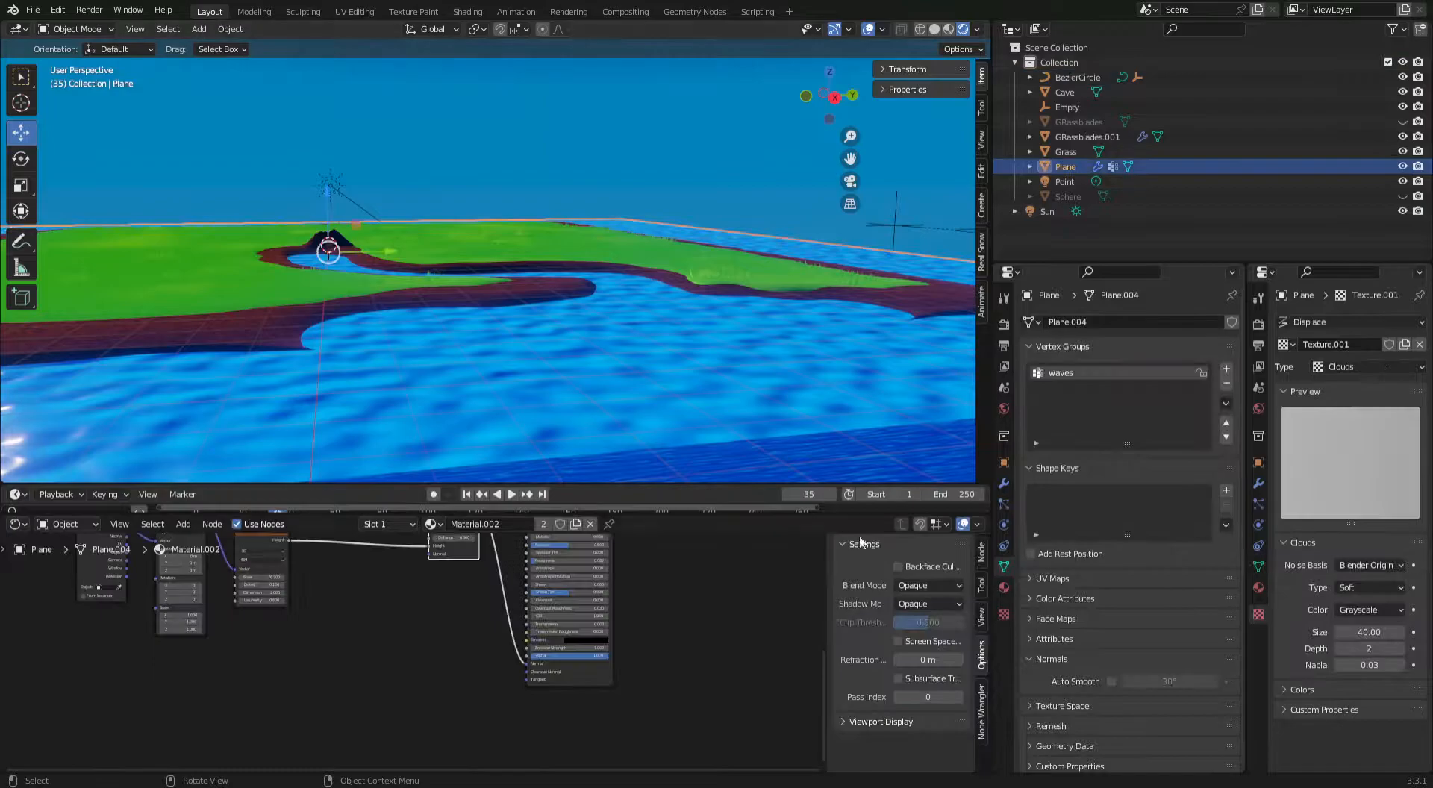
drag(1369, 633, 1324, 633)
key(space)
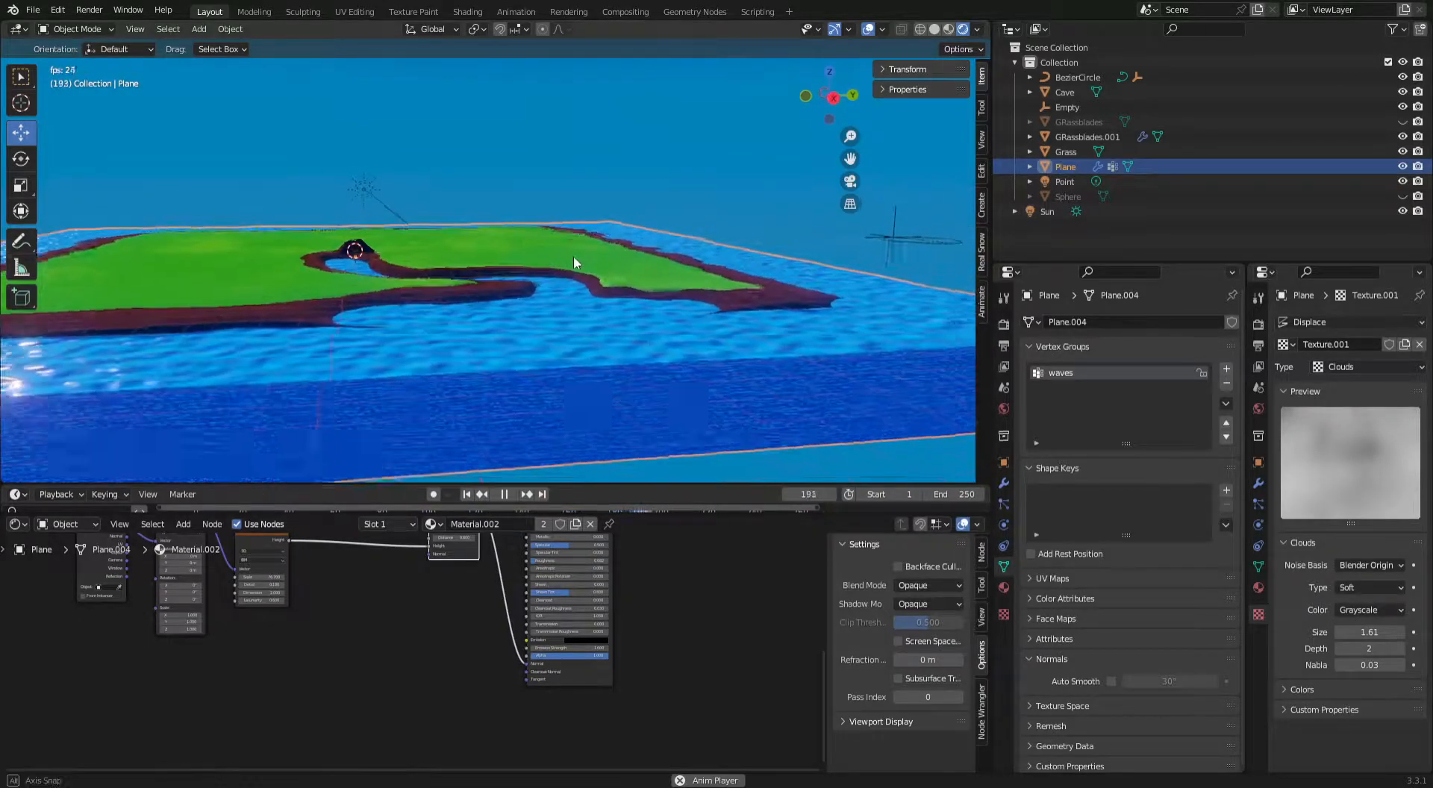
shift+middle_drag(501, 203, 544, 203)
click(548, 168)
scroll(535, 183, up, 2)
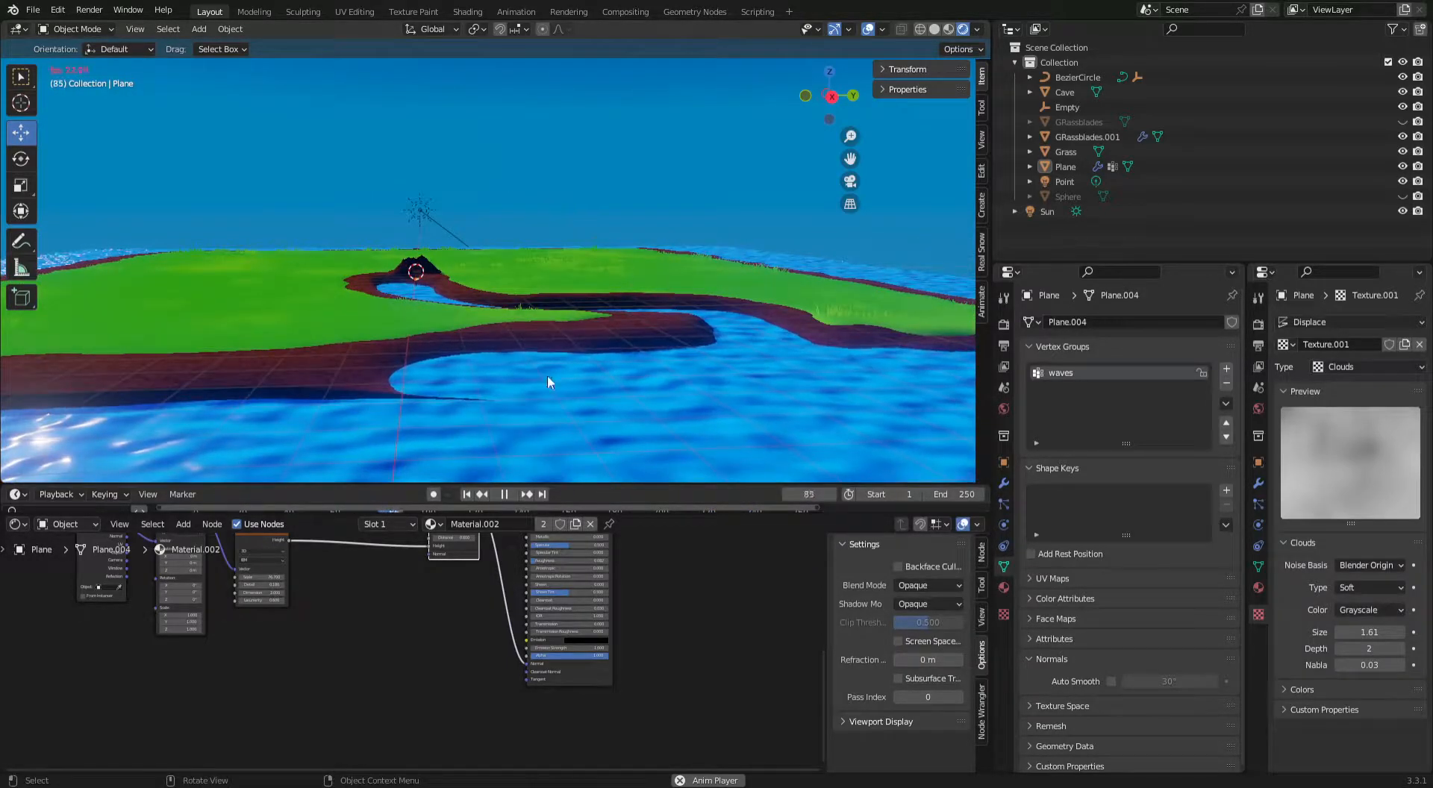
Set the water material's Transmission to 1.000 and enable Screen Space Refraction in its settings.
click(528, 335)
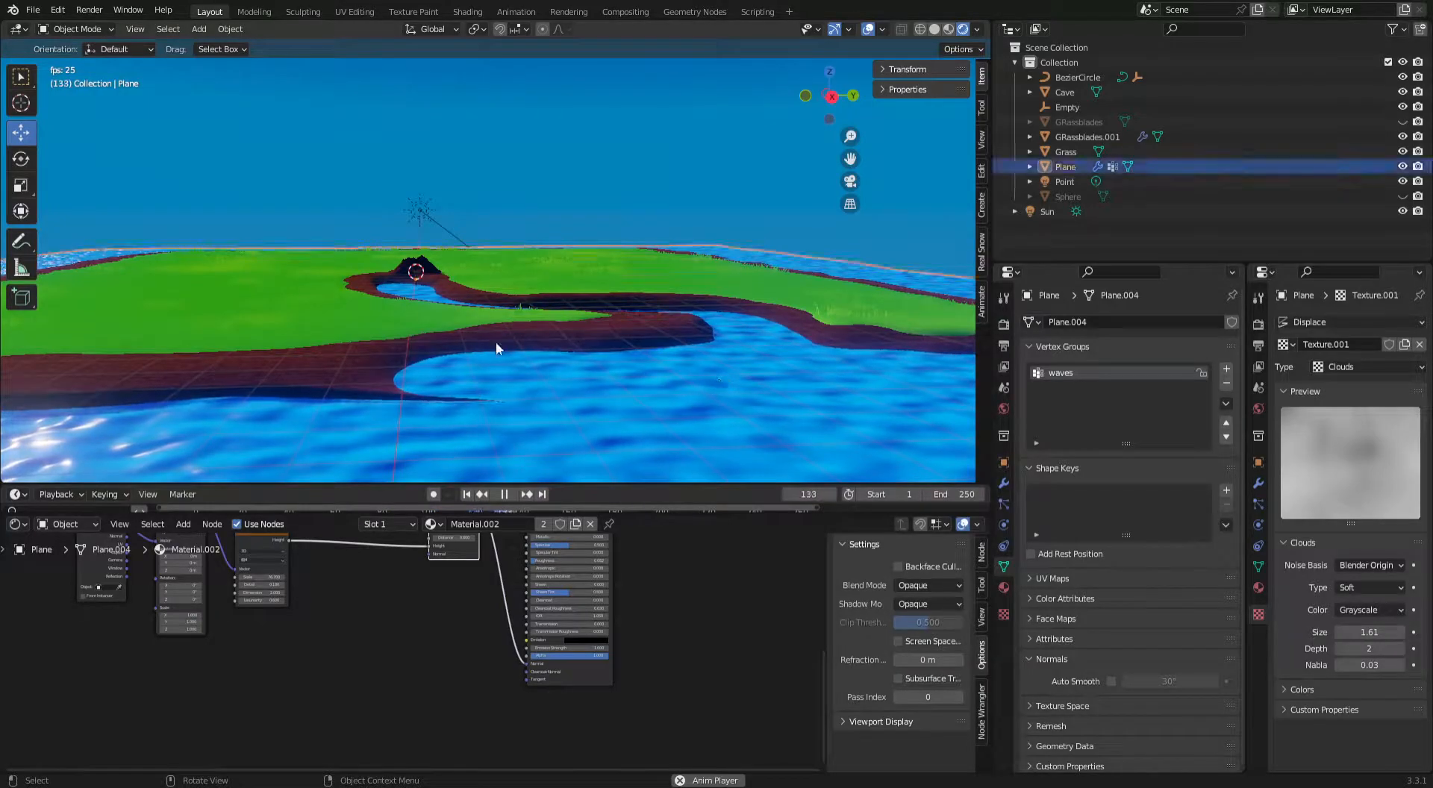
scroll(767, 619, down, 1)
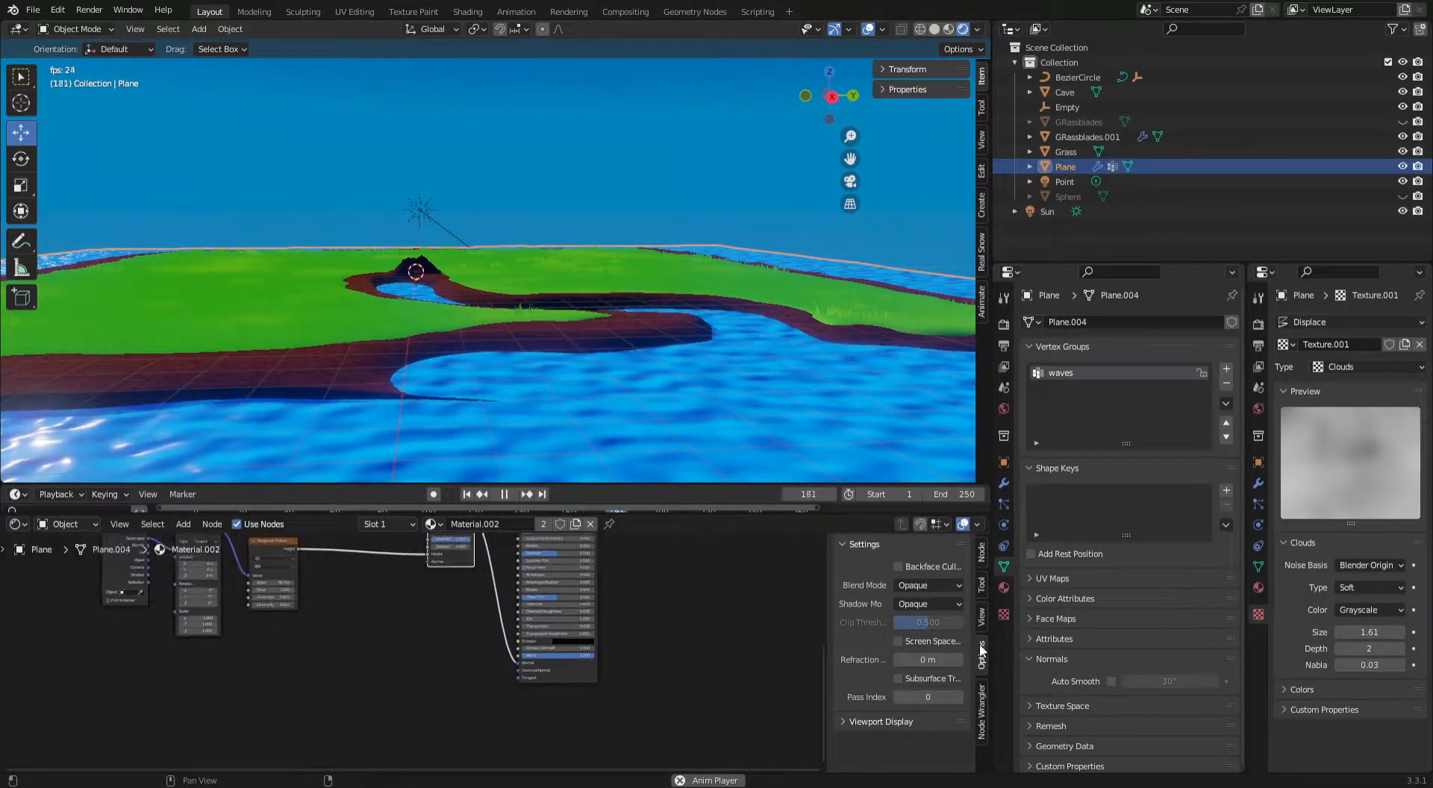
scroll(575, 619, up, 1)
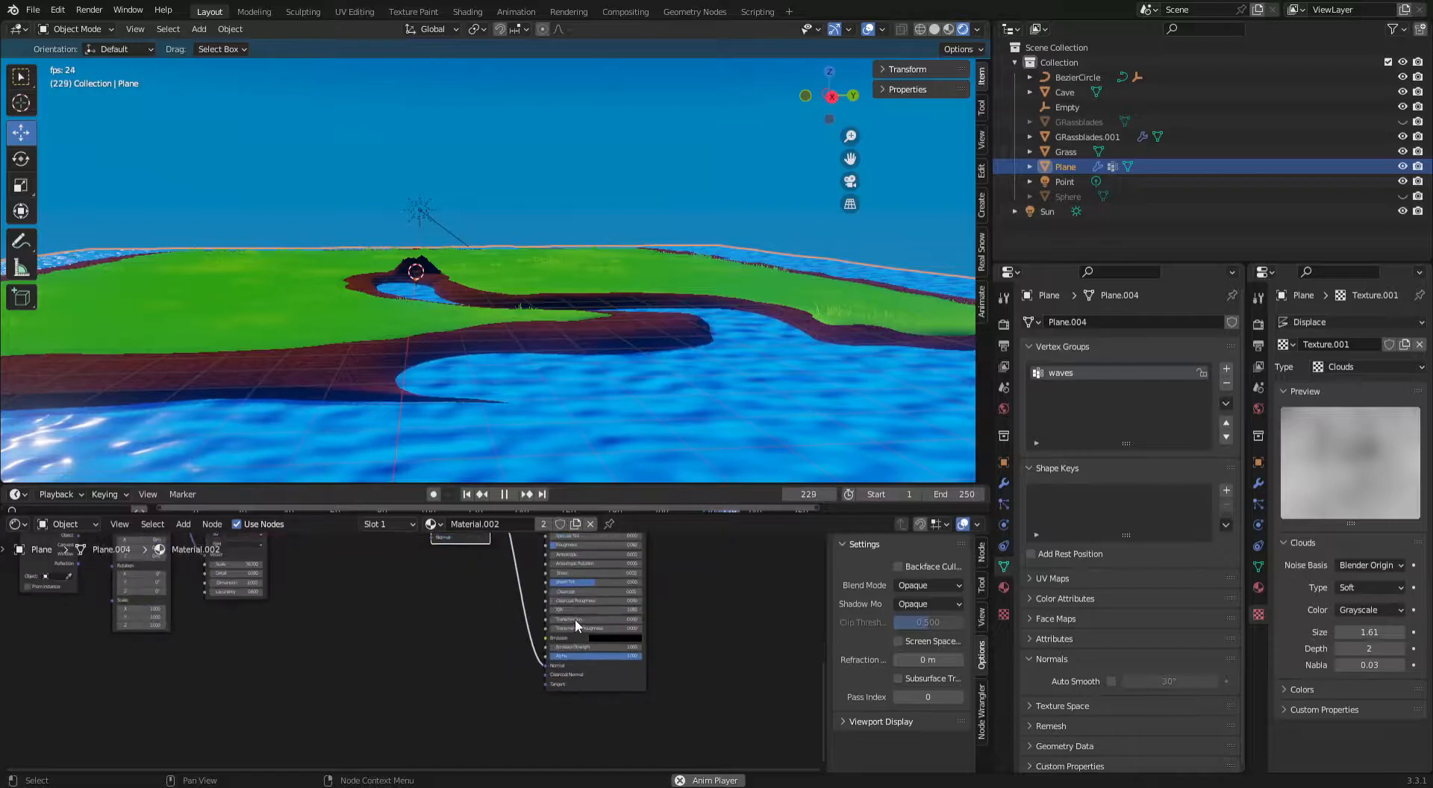
scroll(556, 630, up, 1)
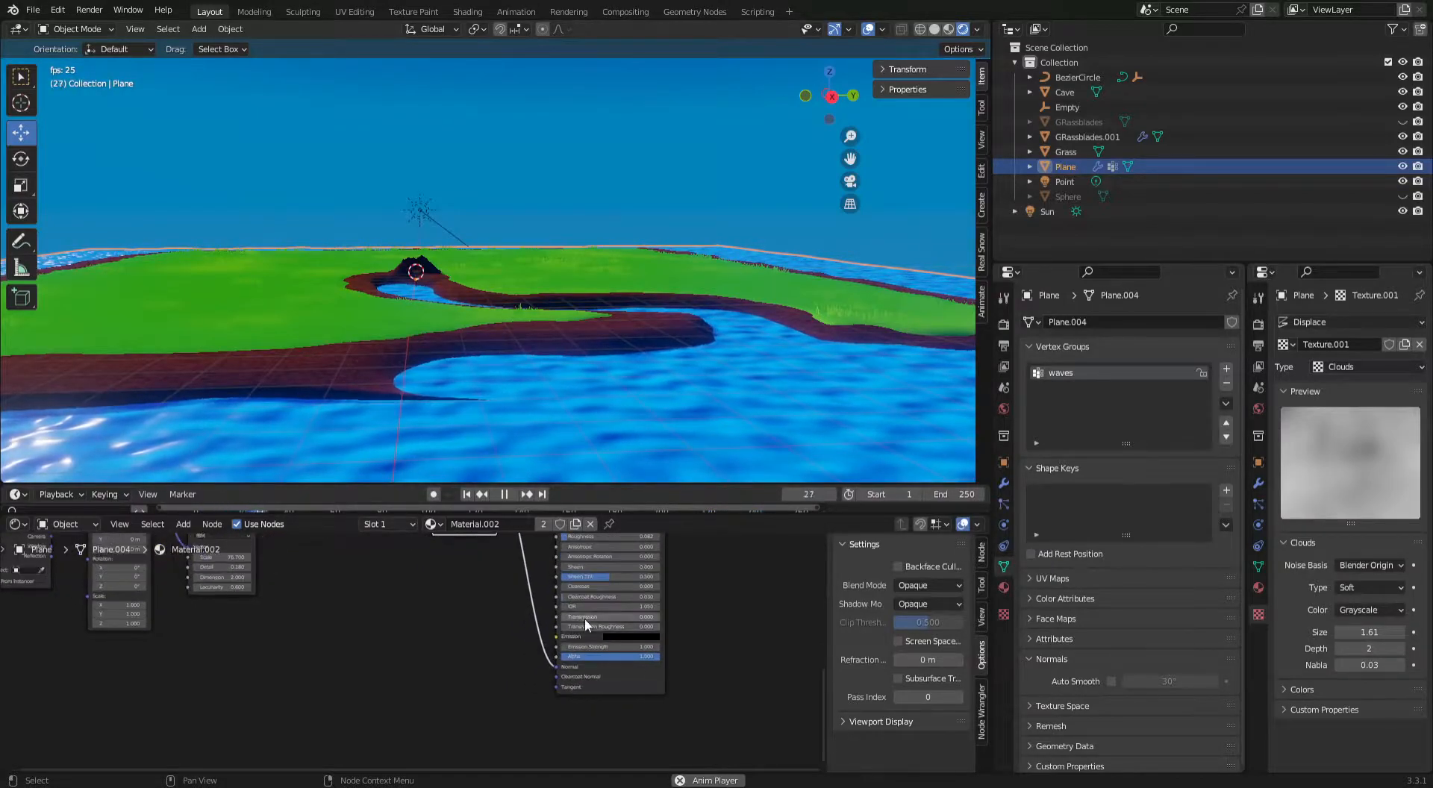
drag(565, 617, 687, 614)
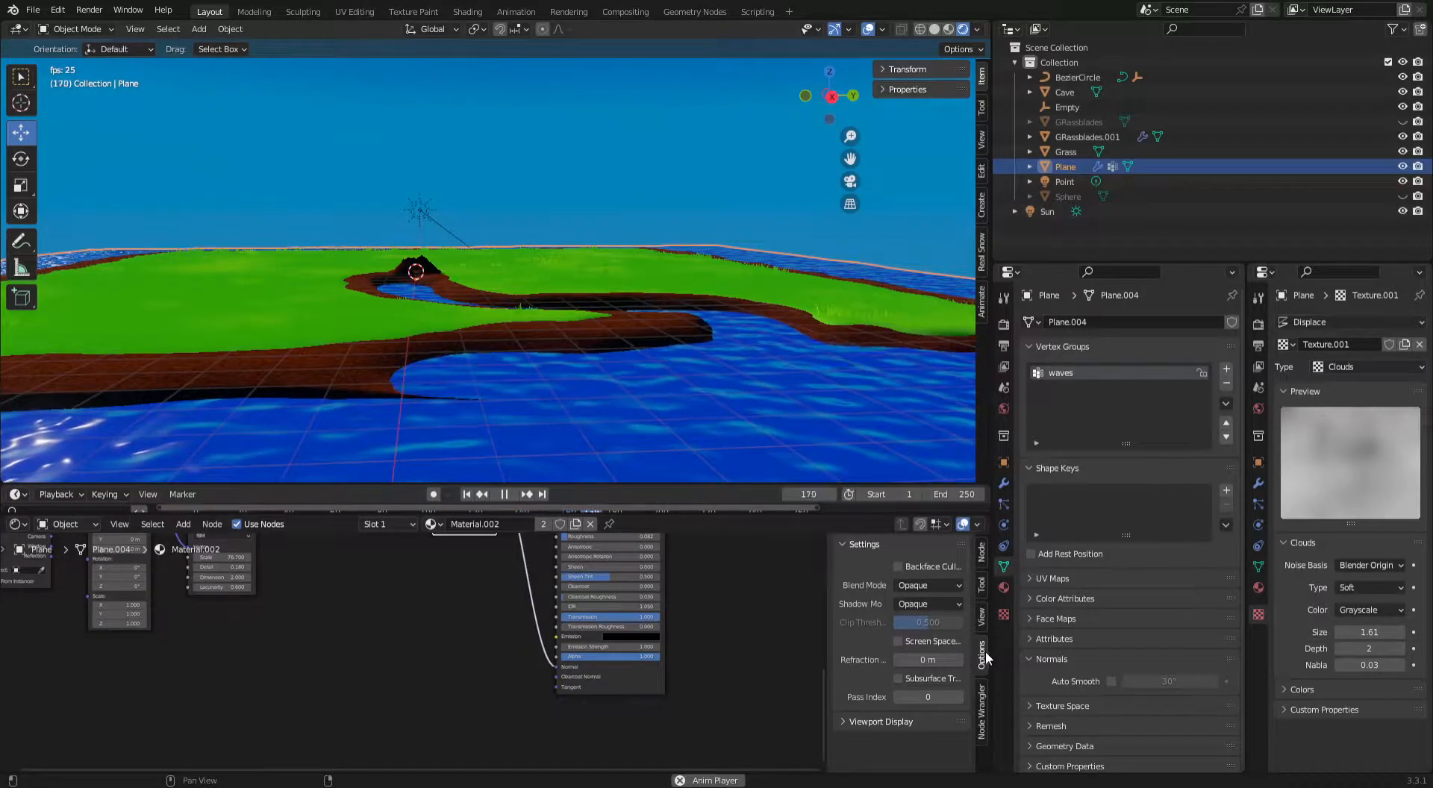
click(899, 642)
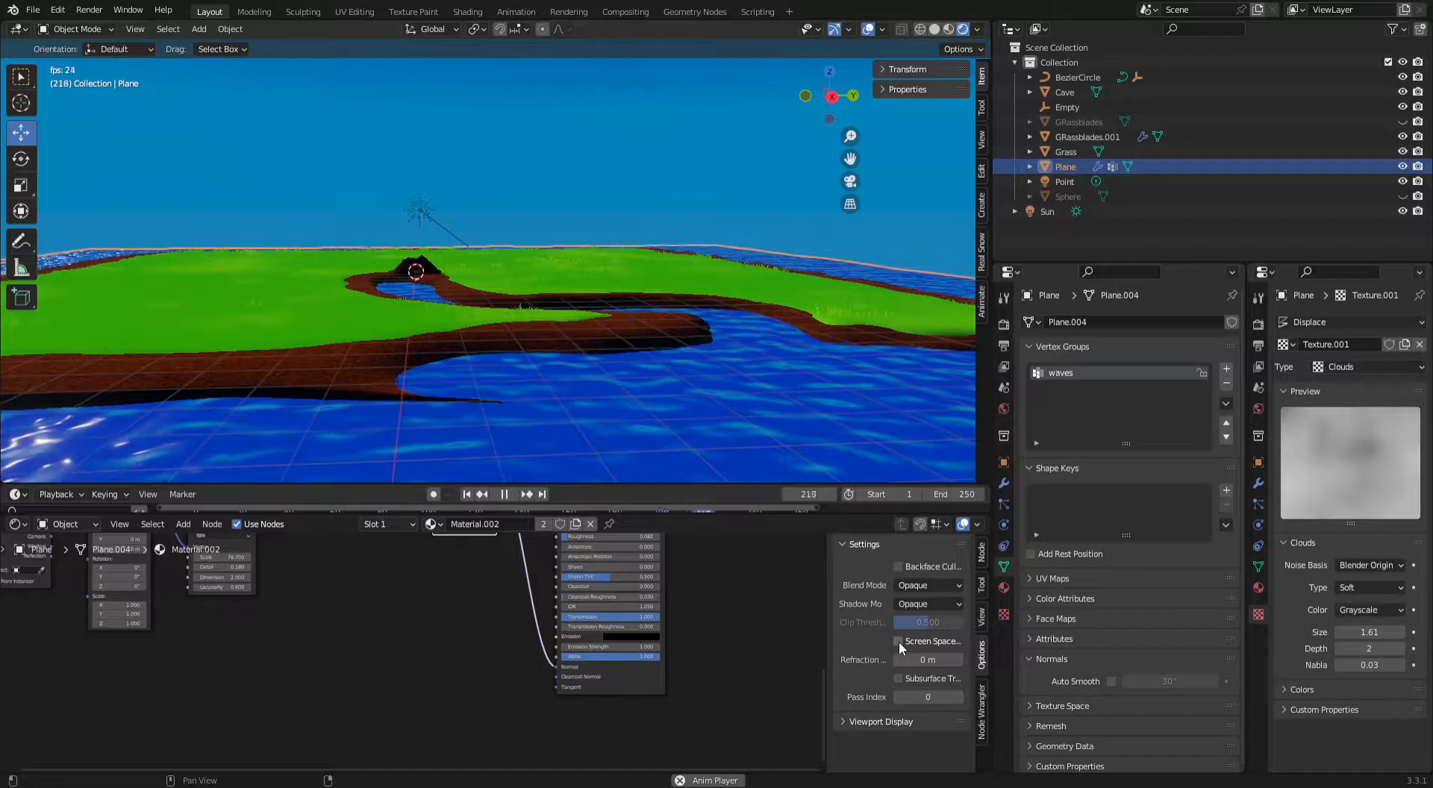
Enable Eevee's Screen Space Reflections with Refraction, toggling Refraction off and on to compare the water.
click(1003, 325)
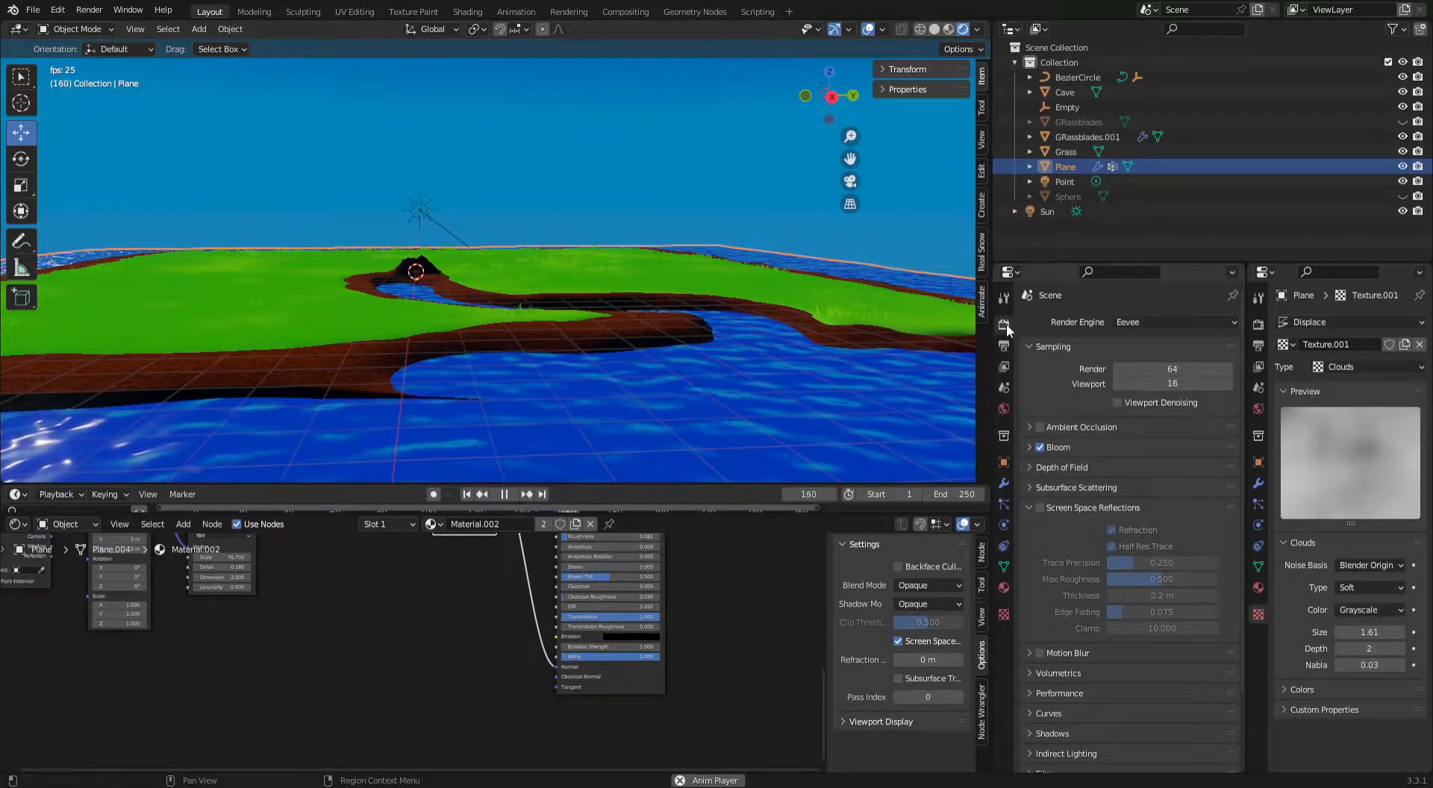
click(1040, 508)
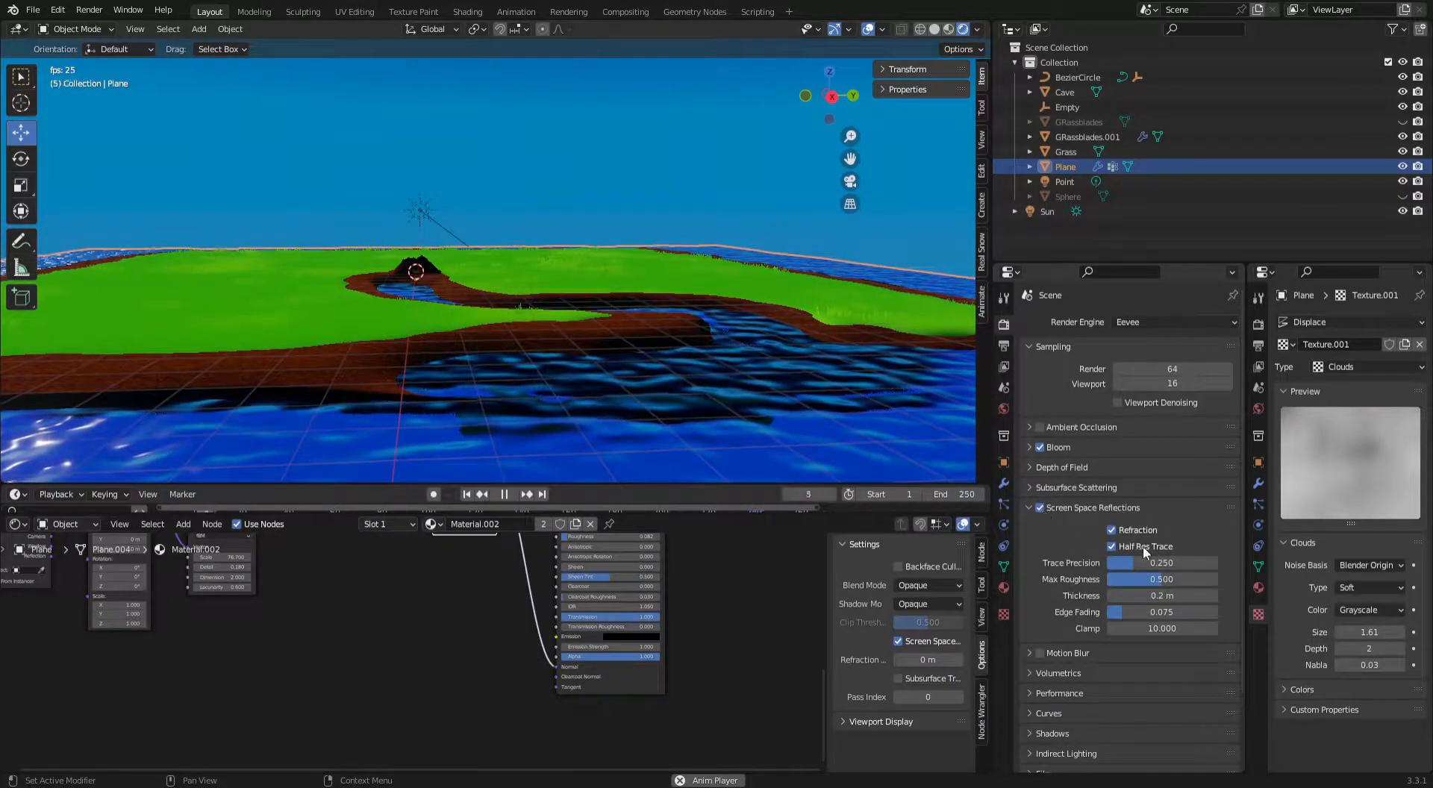
click(1112, 530)
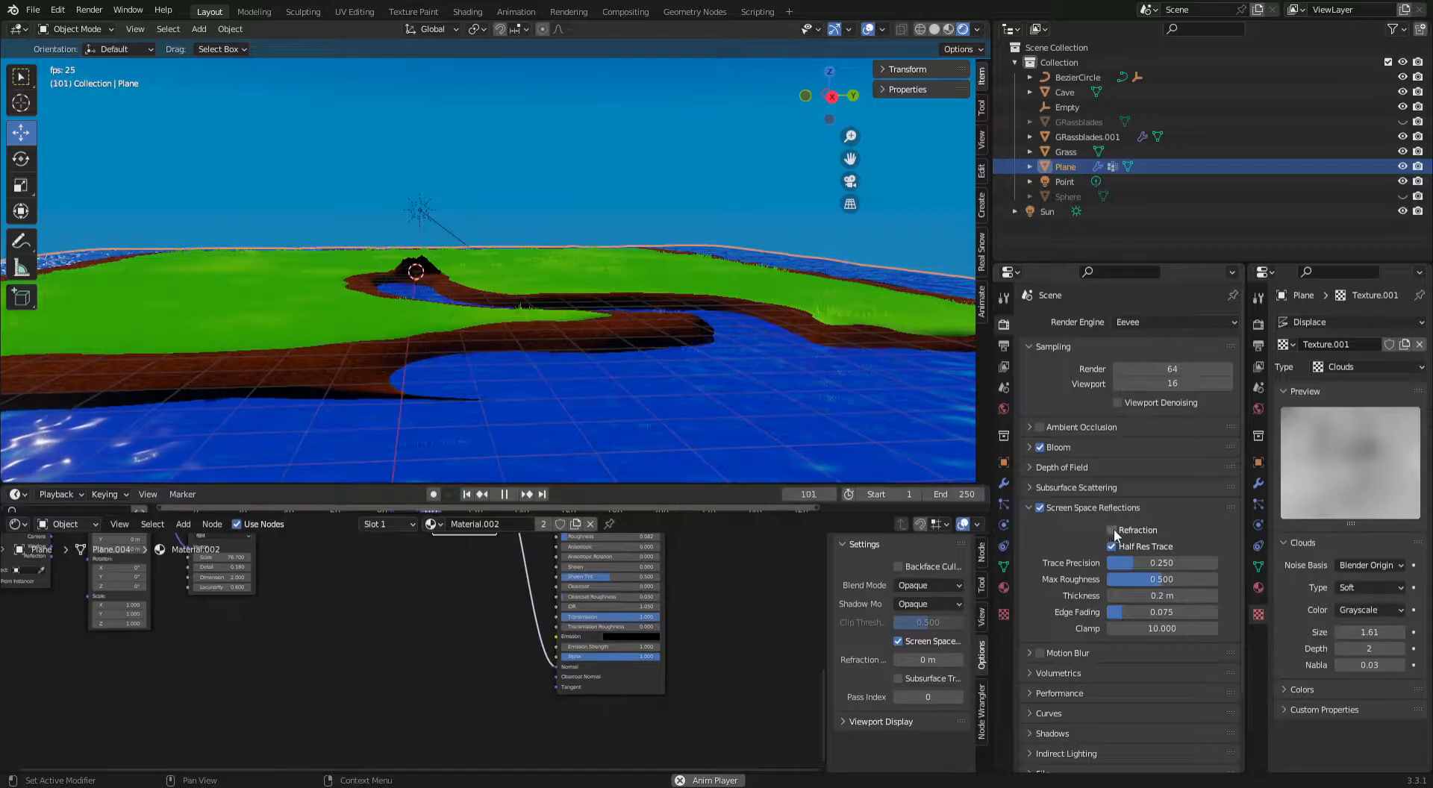
click(1114, 529)
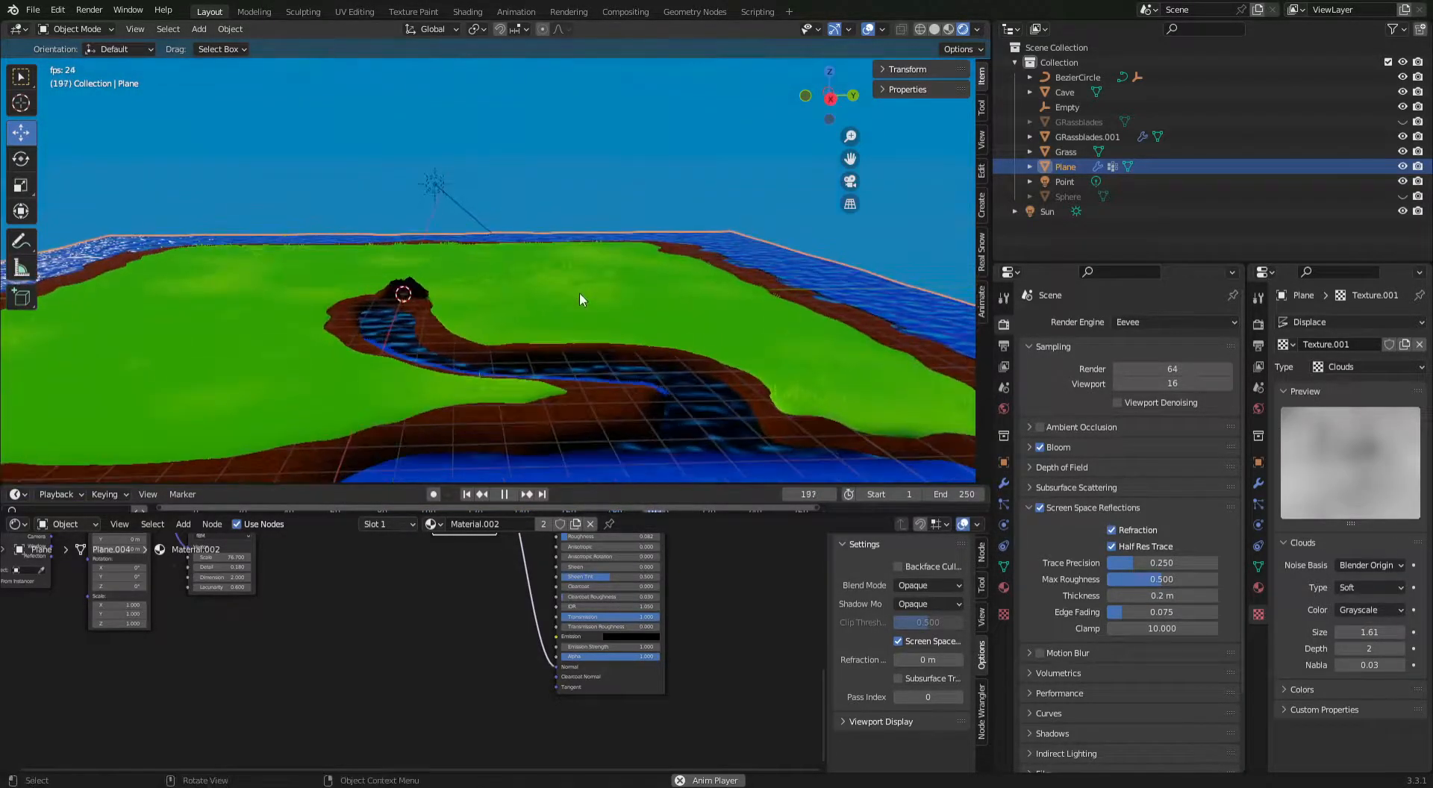
Look at the water surface up close and reduce the Clouds texture size to 1.02.
click(561, 69)
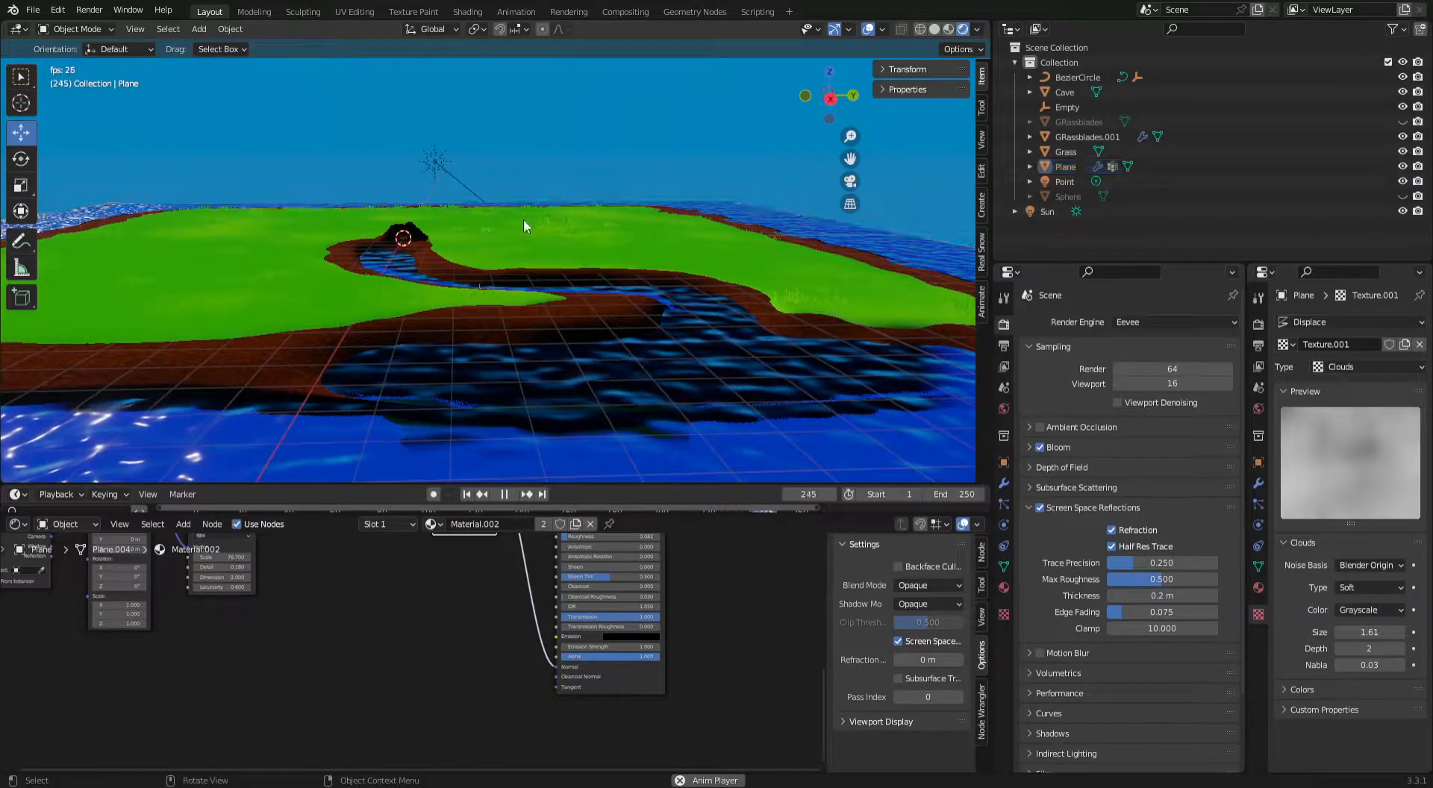
scroll(525, 209, up, 2)
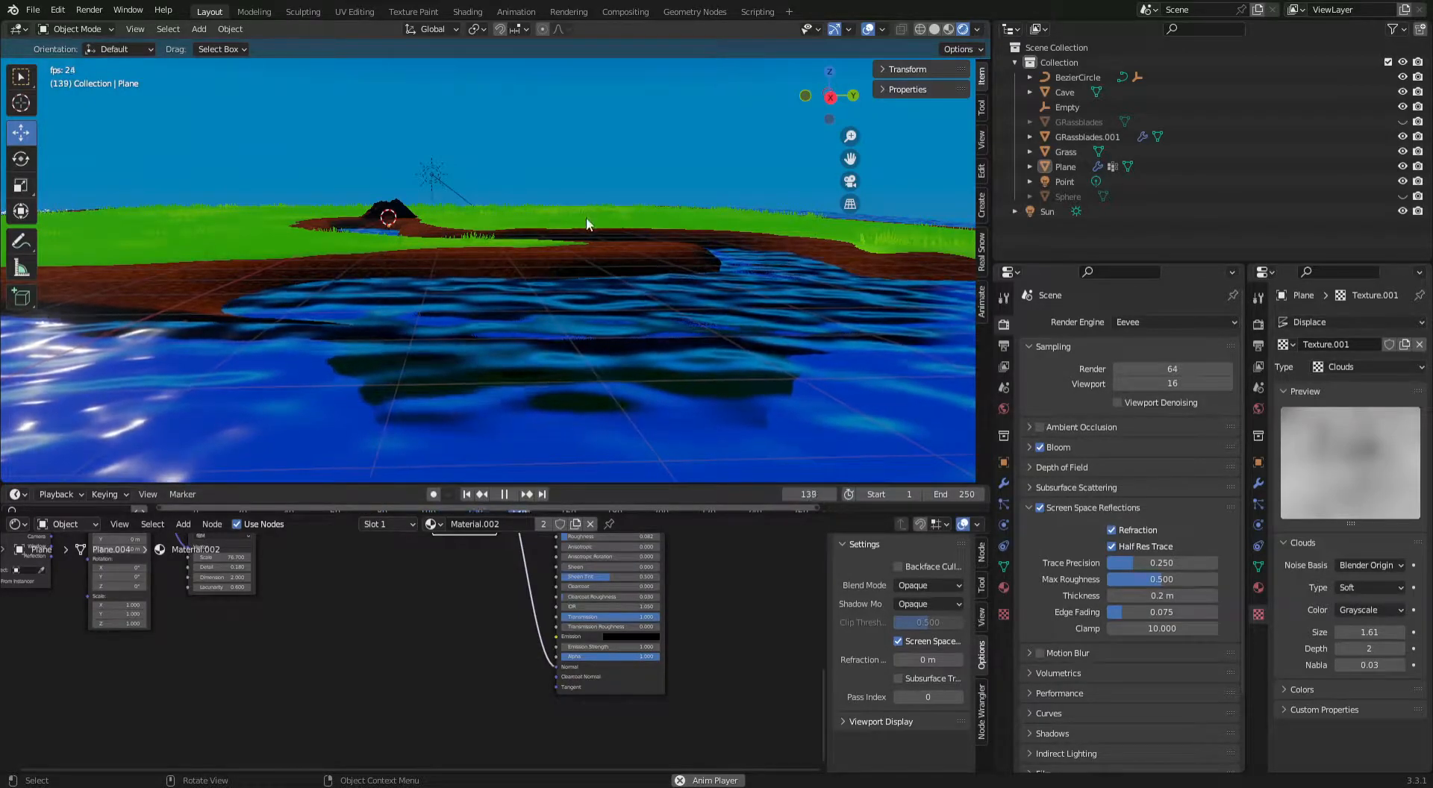
drag(1369, 632, 1280, 632)
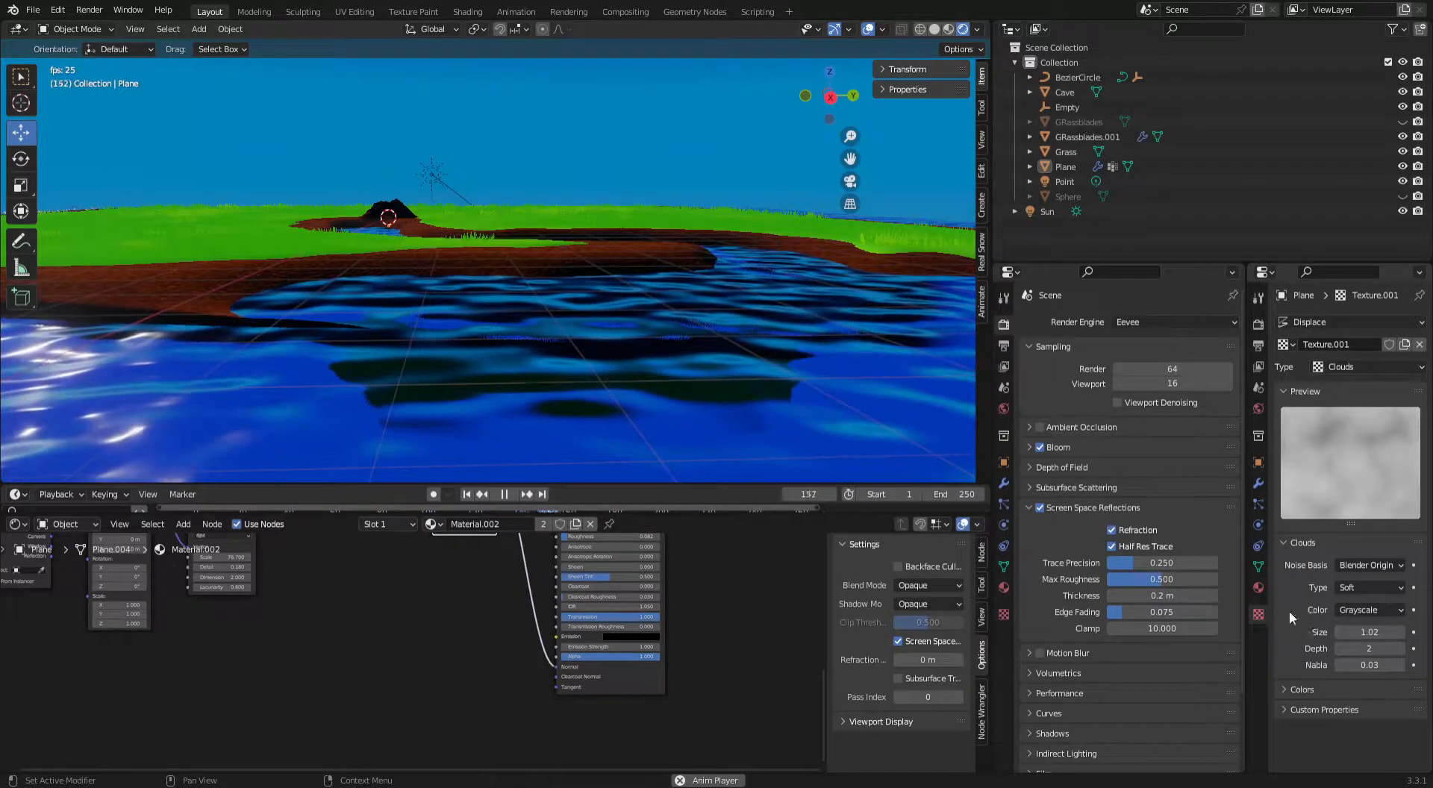
Select the water plane and set its Displace modifier's Strength to 0.015.
click(849, 369)
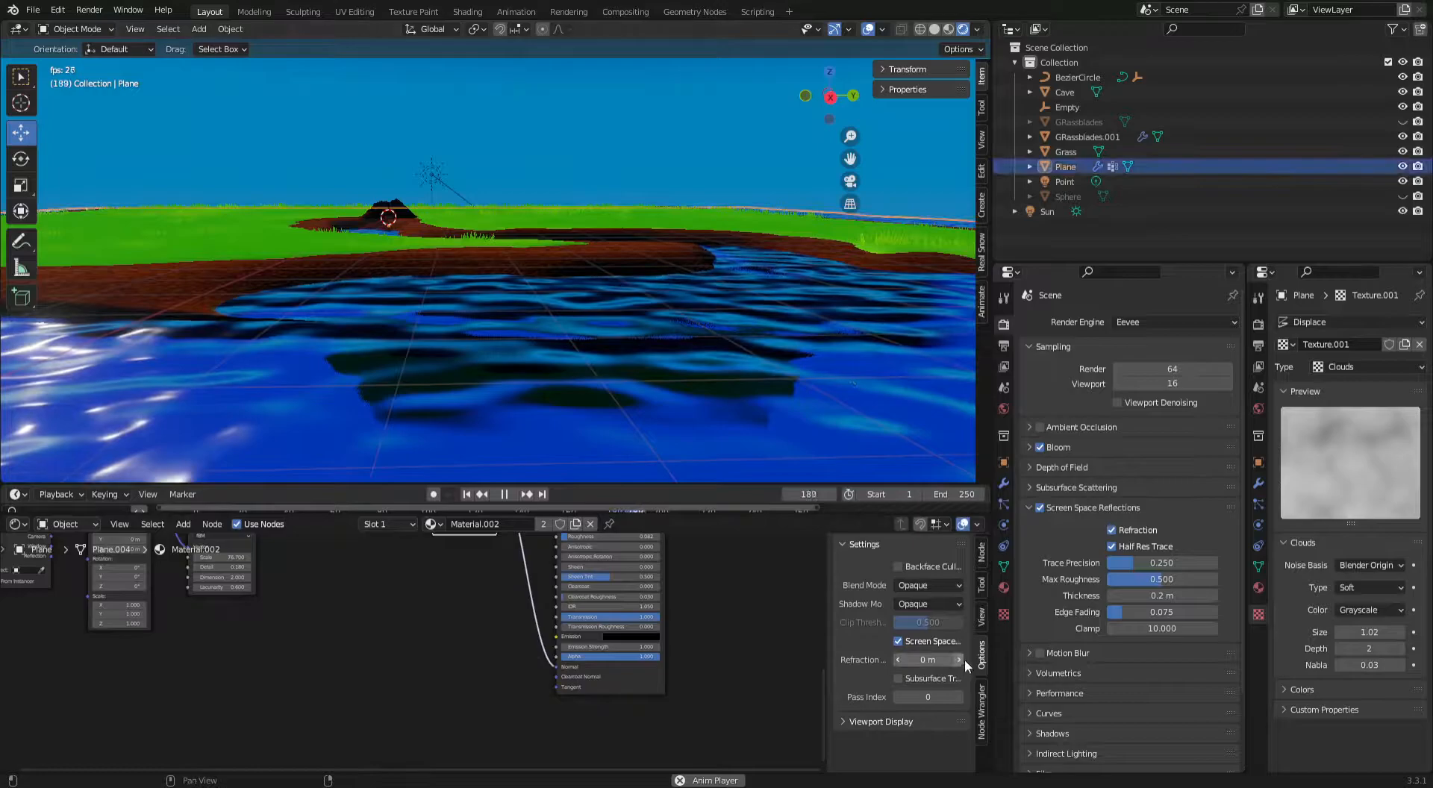
click(1005, 601)
click(1003, 587)
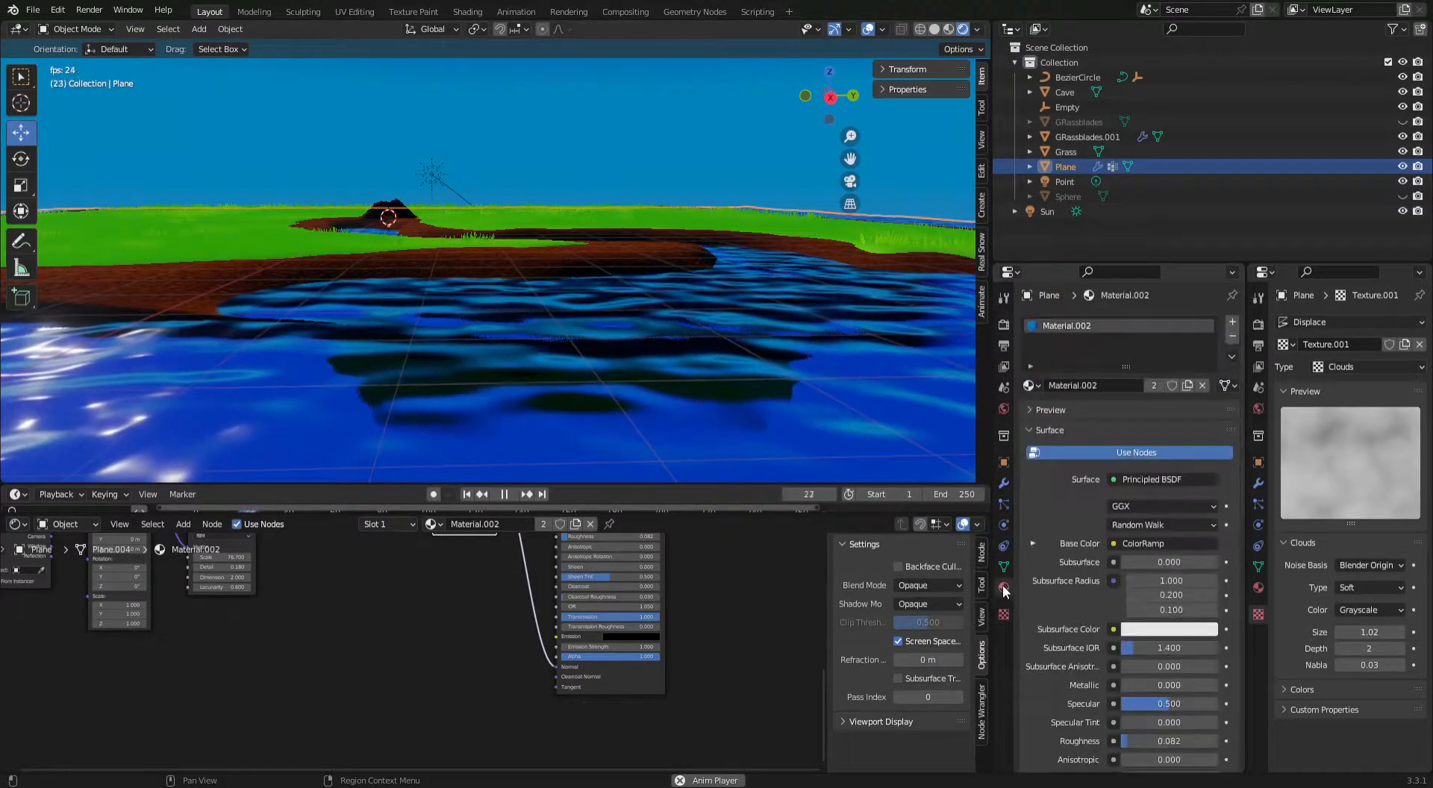
click(1004, 566)
click(1004, 483)
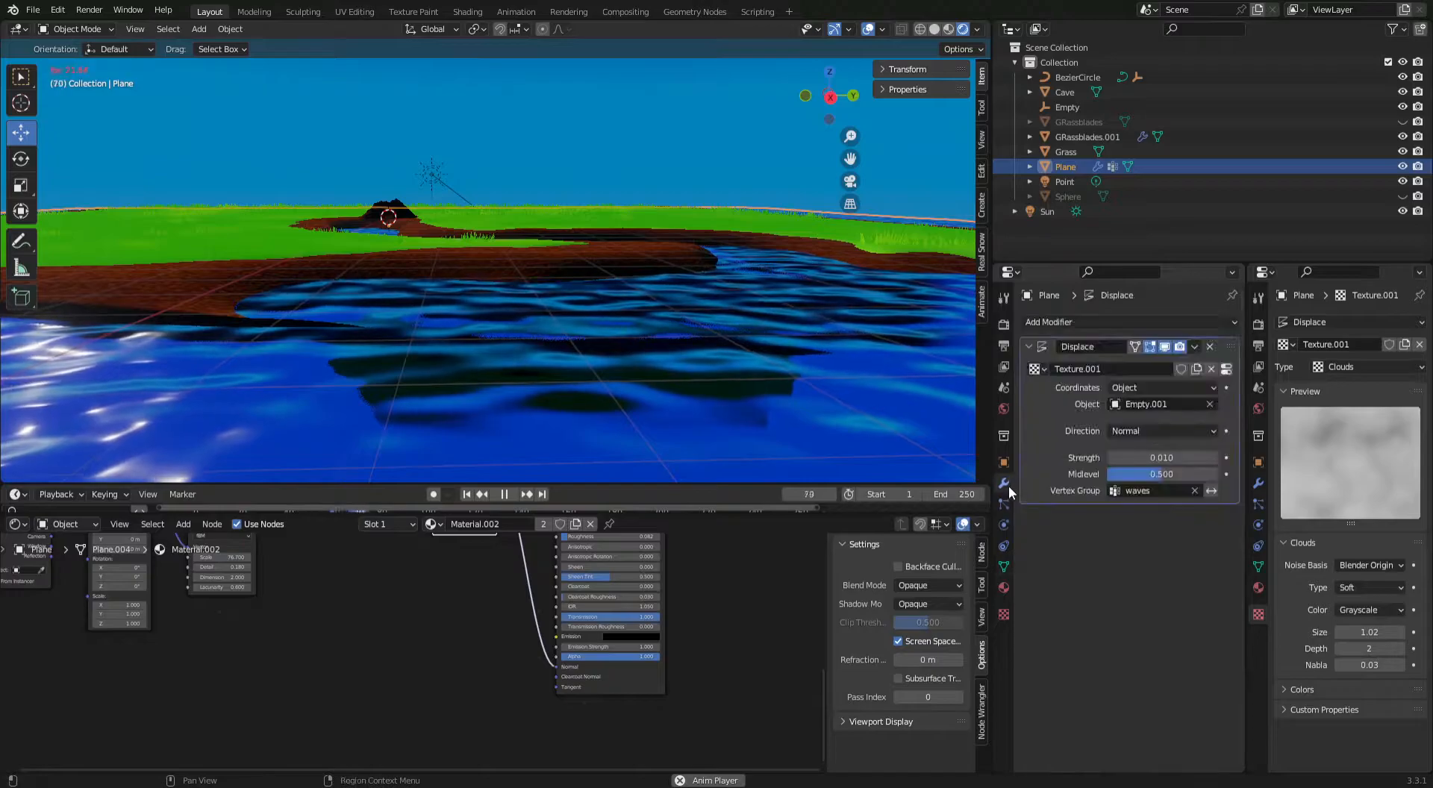
click(1176, 460)
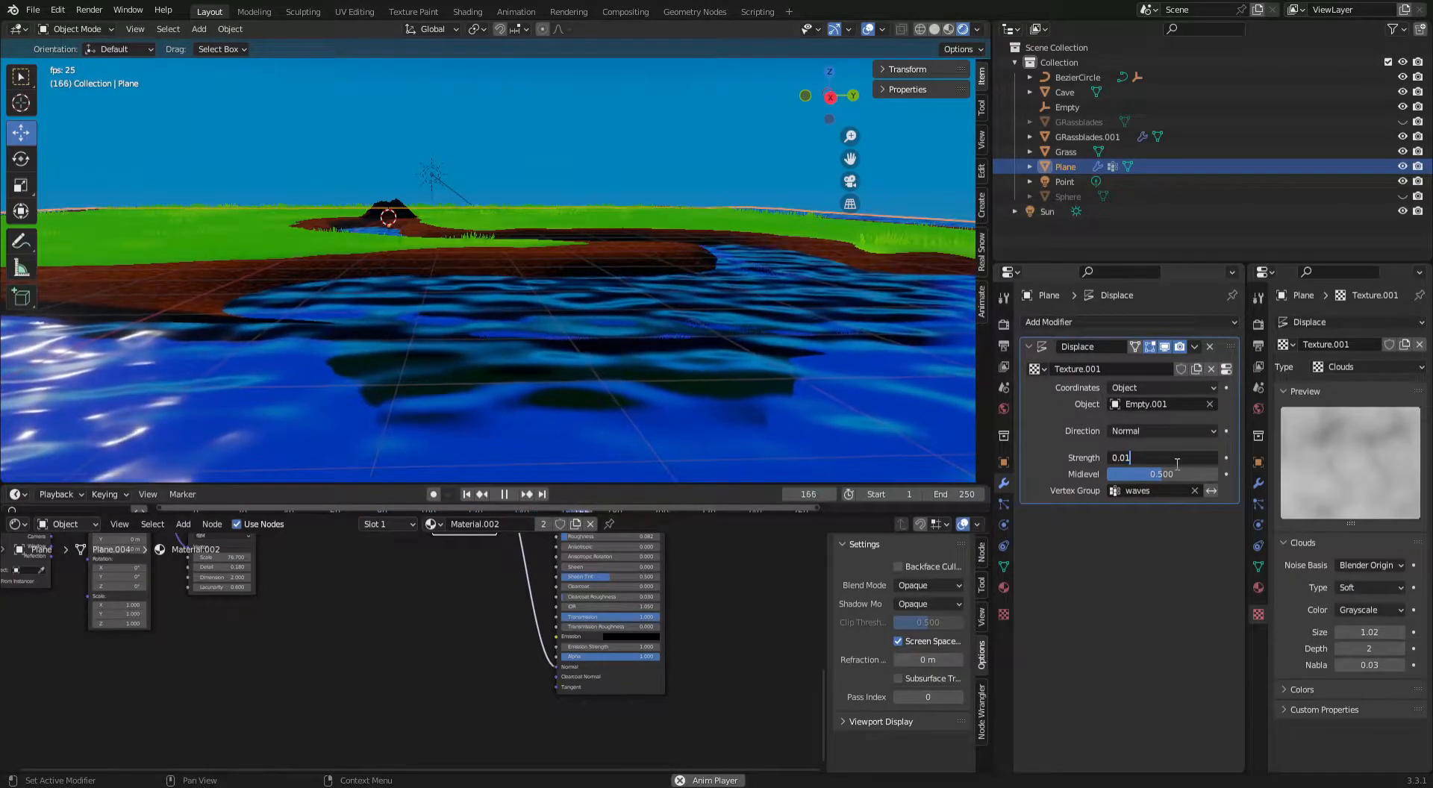
text(5)
key(Return)
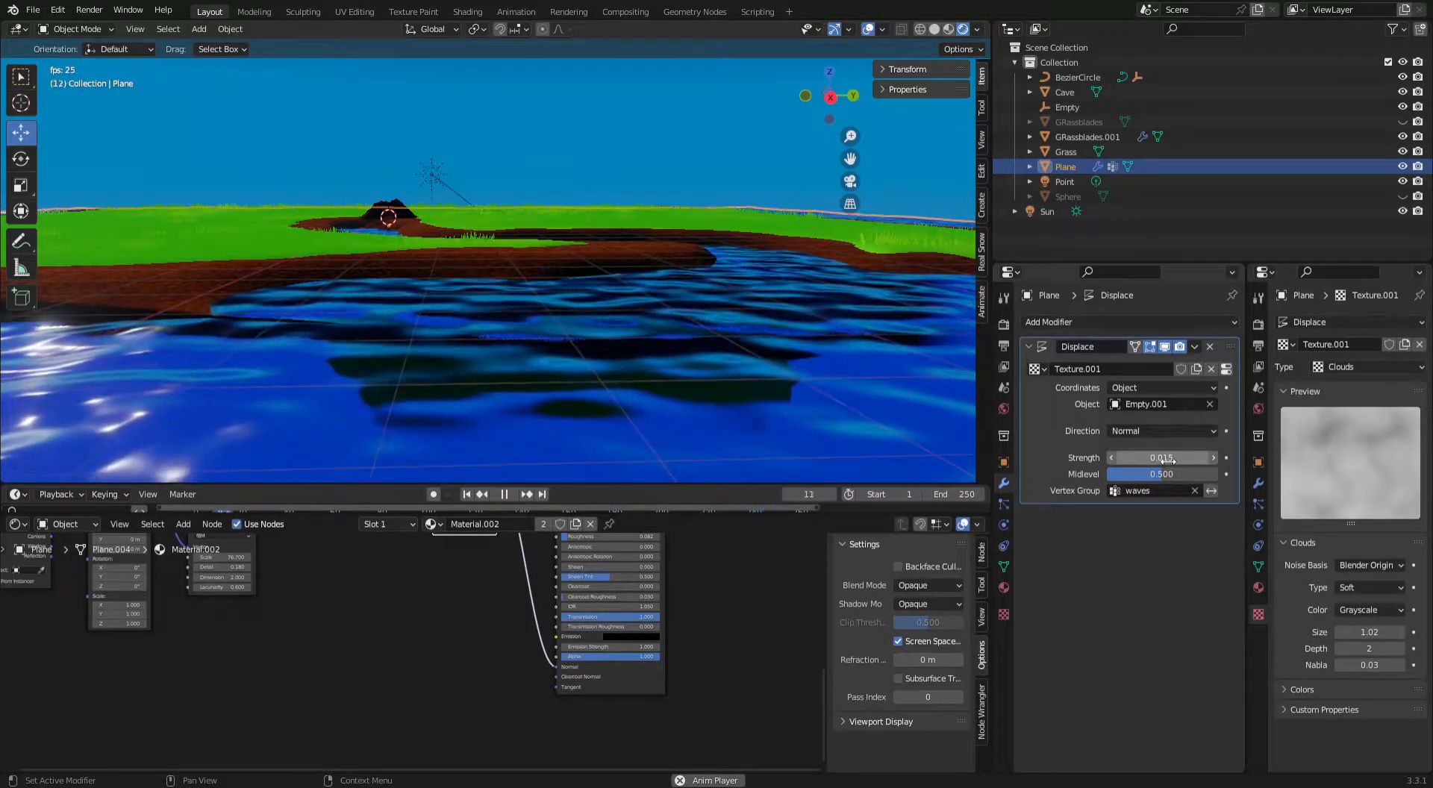
Lower the water plane's Displace Strength to 0.012, deselect the plane and inspect the moving waves around the island.
mouse_move(1168, 460)
mouse_down()
mouse_move(1254, 461)
mouse_move(1166, 458)
mouse_up()
double_click(1165, 459)
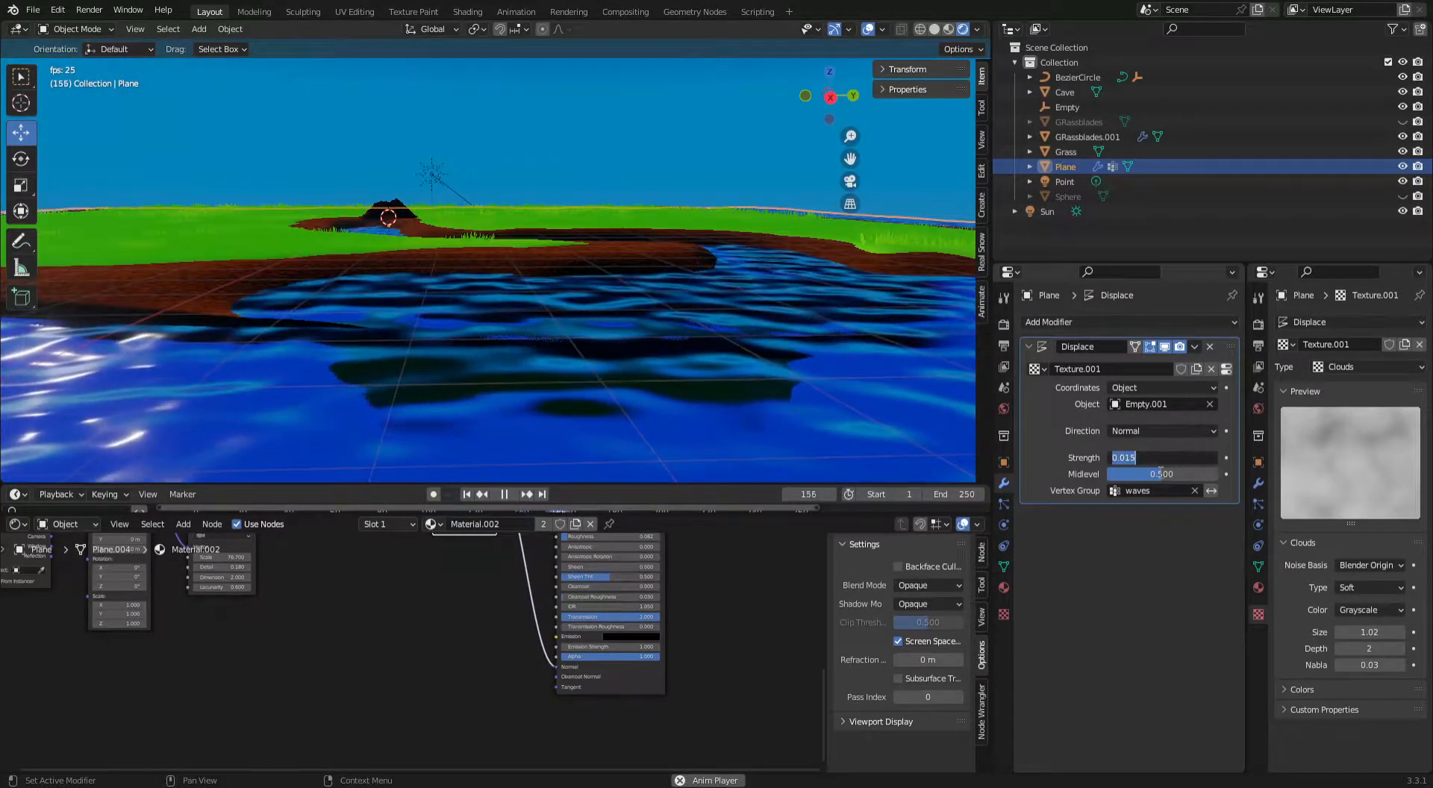
key(Right)
key(BackSpace)
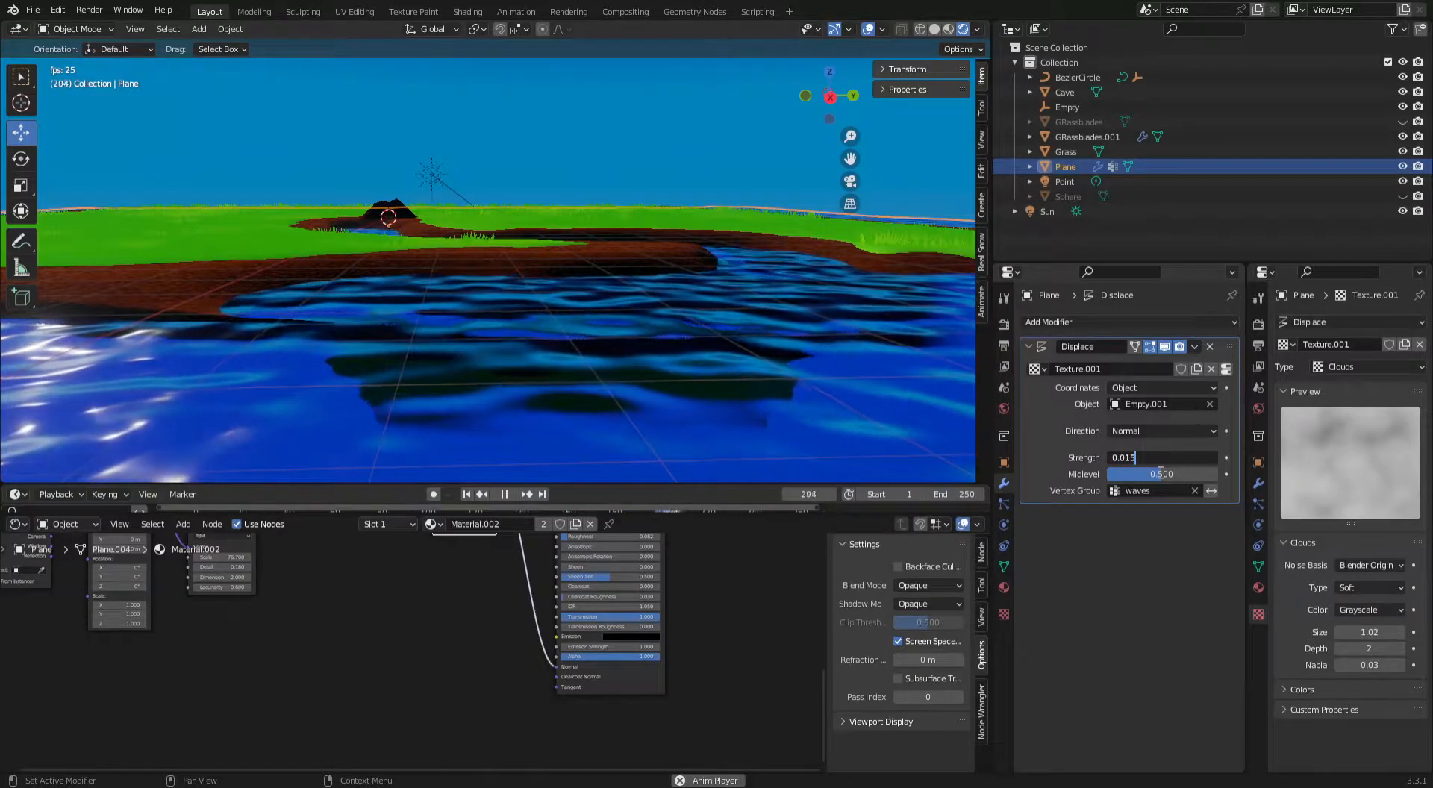
text(2)
key(Return)
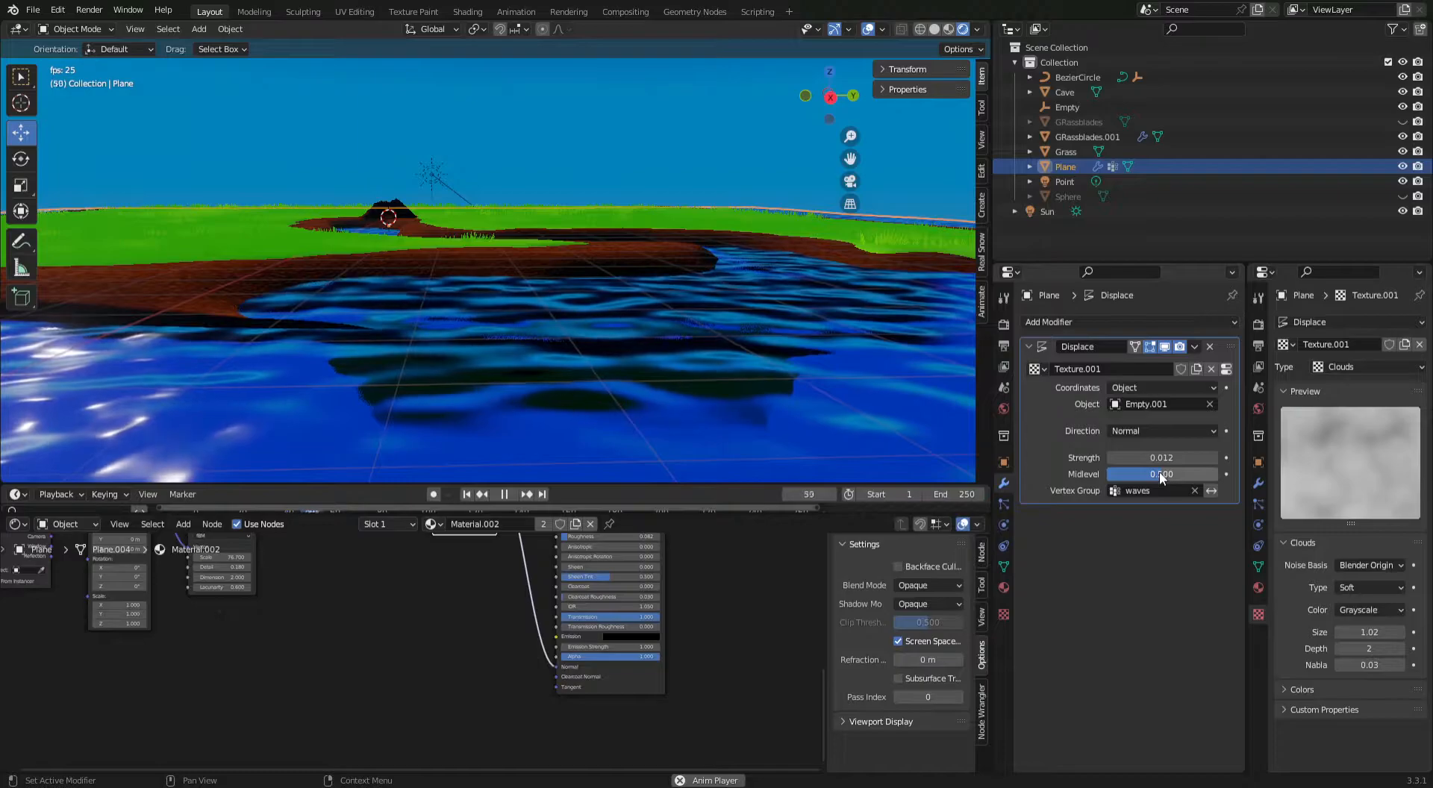
click(672, 120)
middle_drag(672, 121, 514, 246)
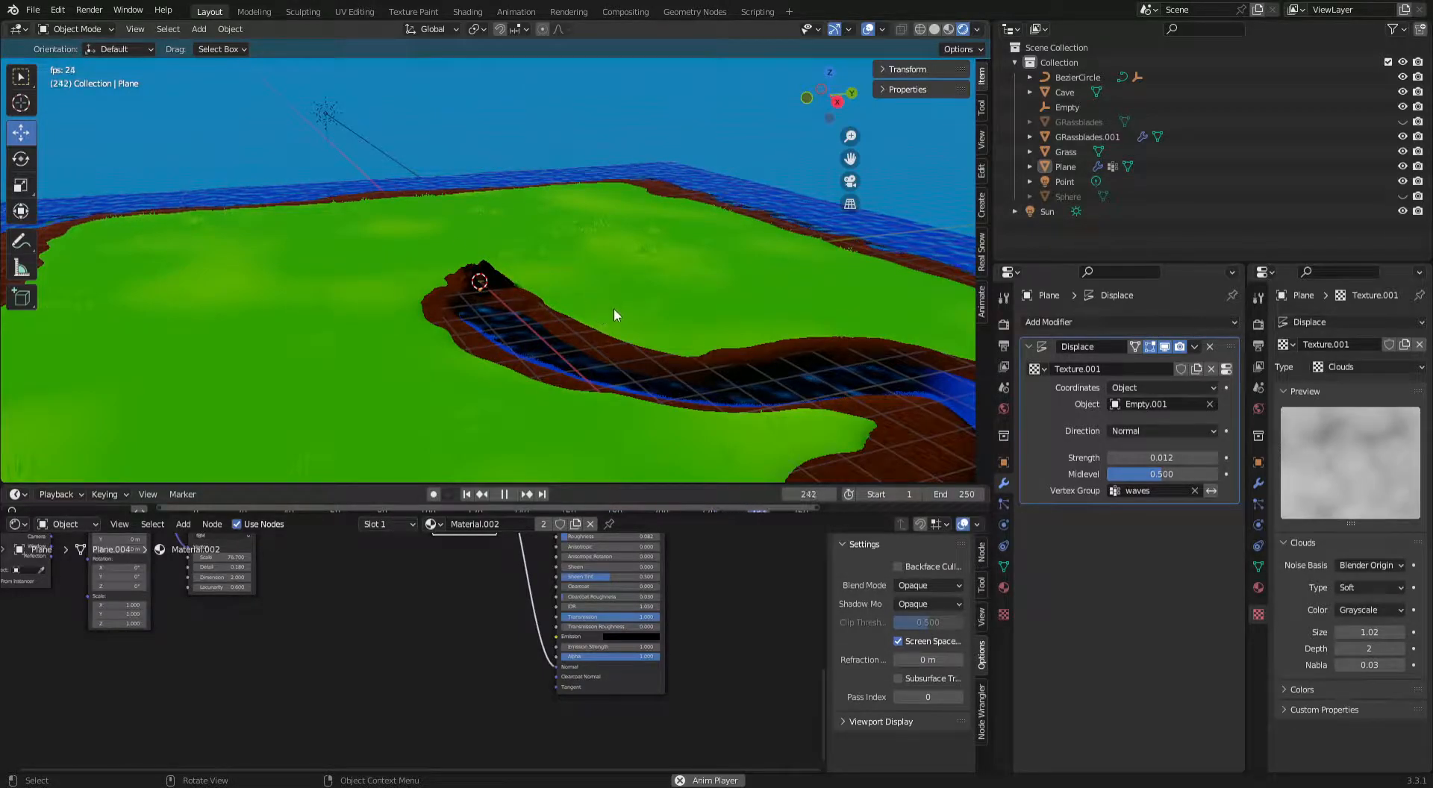
middle_drag(611, 316, 596, 272)
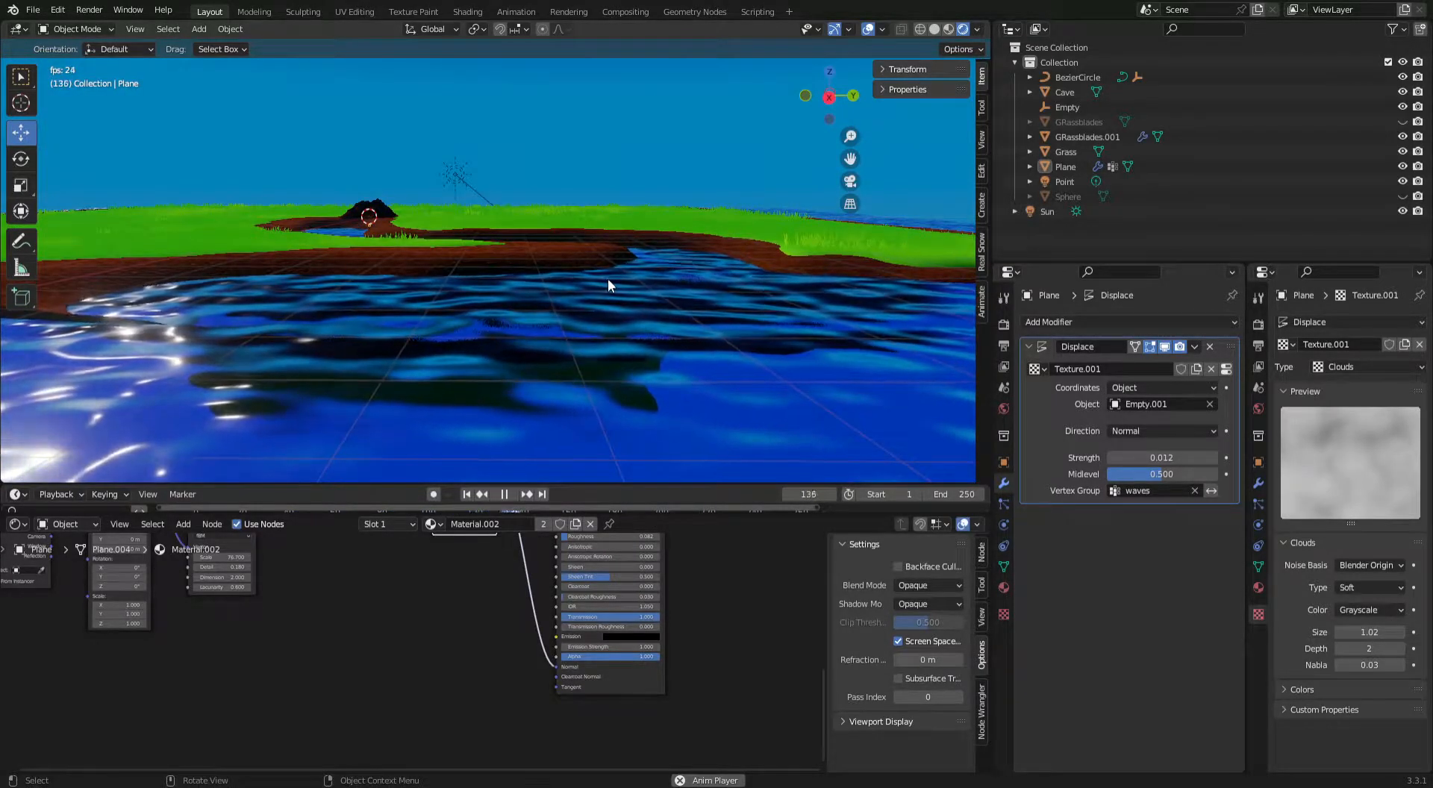